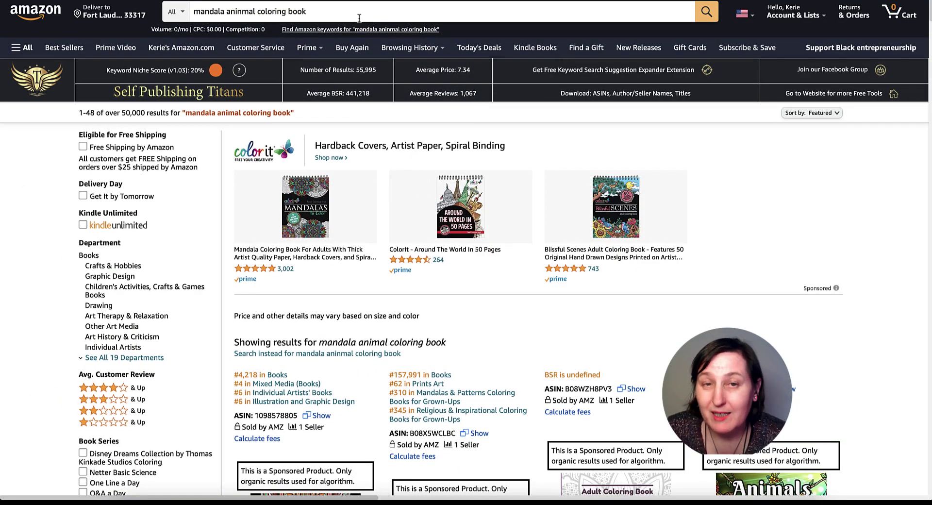
Step: Scroll the Amazon results, checking each further mandala animal coloring book's BSR, price and details
{"action": "scroll", "coordinate": [602, 141], "scroll_direction": "down", "scroll_amount": 6}
{"action": "scroll", "coordinate": [602, 141], "scroll_direction": "up", "scroll_amount": 3}
{"action": "scroll", "coordinate": [602, 141], "scroll_direction": "up", "scroll_amount": 2}
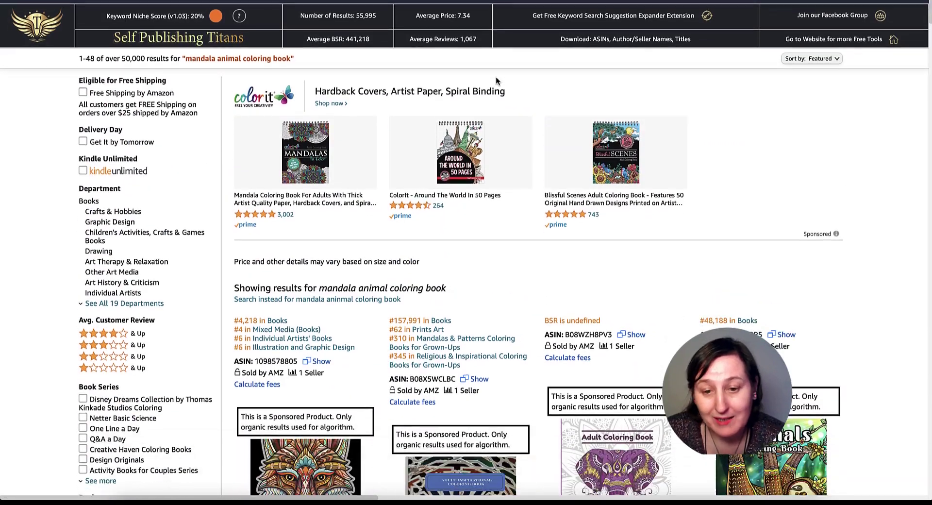
{"action": "scroll", "coordinate": [496, 80], "scroll_direction": "down", "scroll_amount": 4}
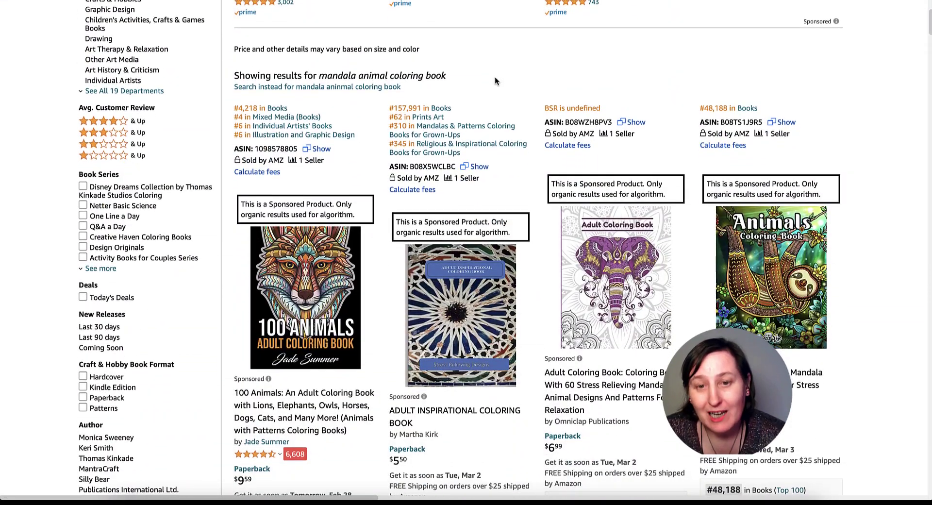
{"action": "scroll", "coordinate": [495, 80], "scroll_direction": "down", "scroll_amount": 3}
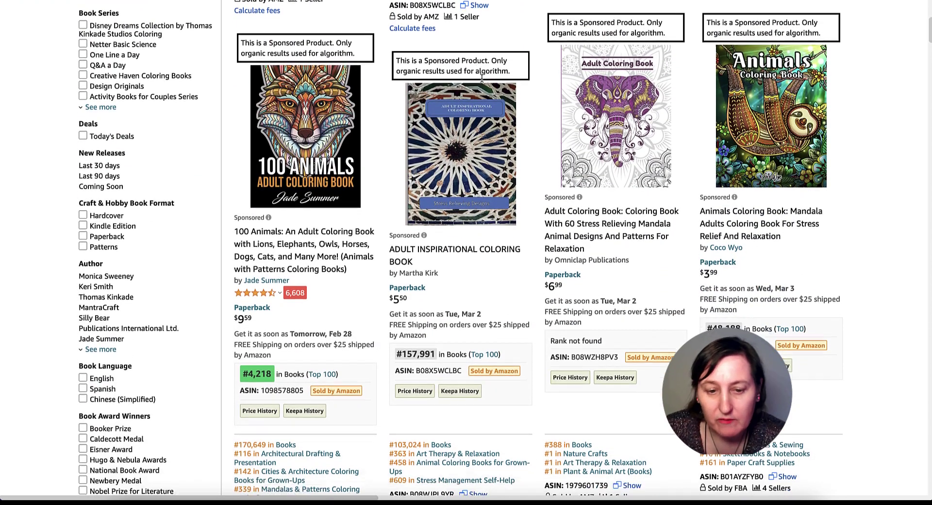
{"action": "scroll", "coordinate": [482, 78], "scroll_direction": "down", "scroll_amount": 1}
{"action": "mouse_move", "coordinate": [482, 82]}
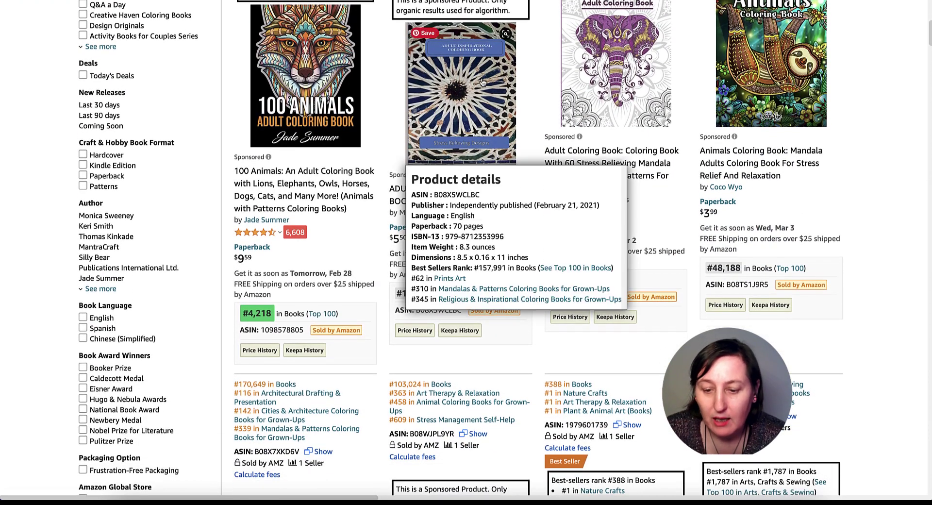
{"action": "scroll", "coordinate": [482, 83], "scroll_direction": "down", "scroll_amount": 1}
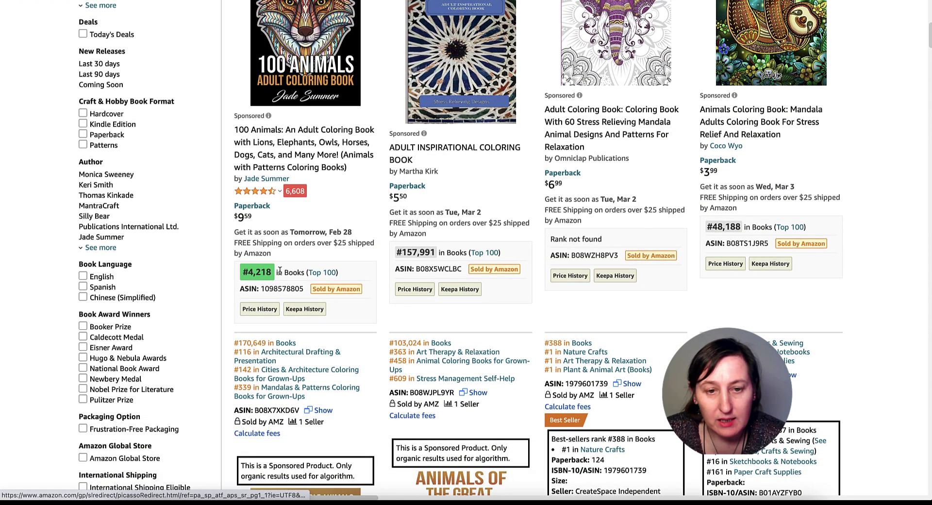
{"action": "scroll", "coordinate": [333, 256], "scroll_direction": "up", "scroll_amount": 1}
{"action": "scroll", "coordinate": [334, 256], "scroll_direction": "up", "scroll_amount": 1}
{"action": "scroll", "coordinate": [334, 243], "scroll_direction": "down", "scroll_amount": 2}
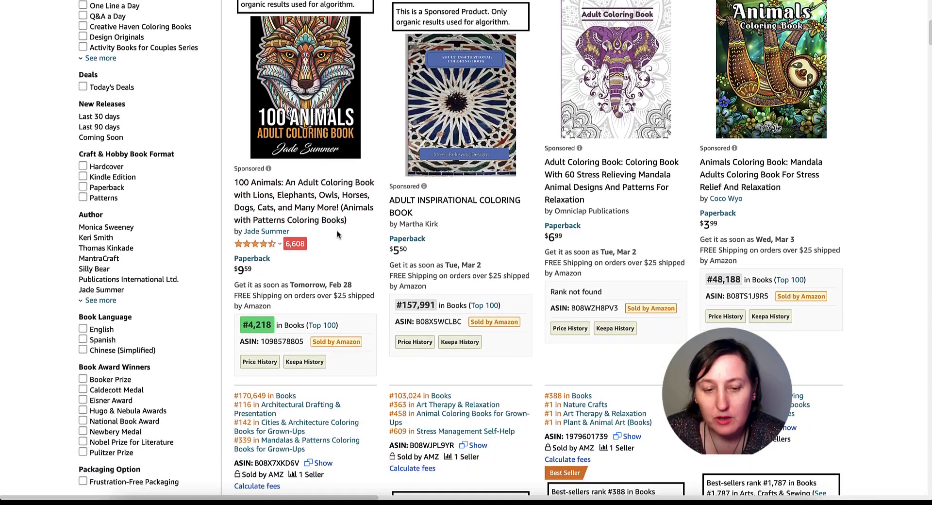
{"action": "scroll", "coordinate": [363, 267], "scroll_direction": "down", "scroll_amount": 1}
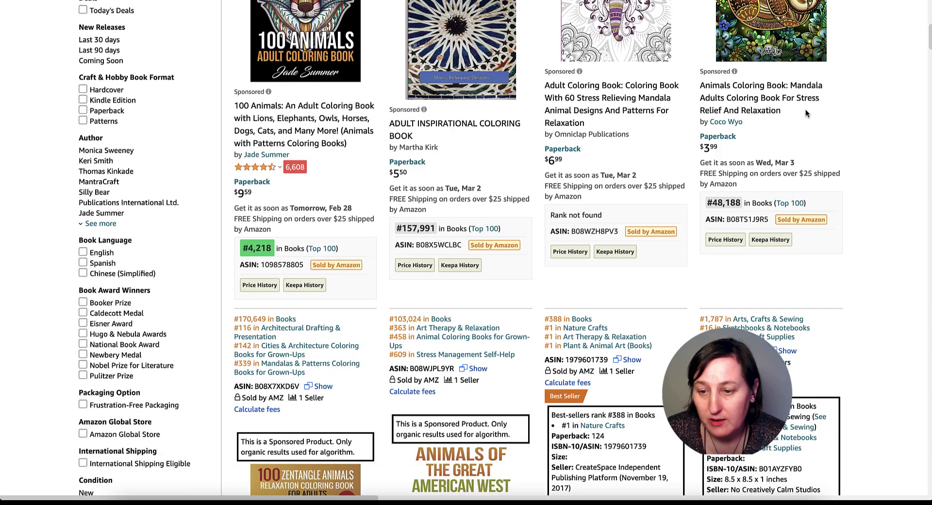
{"action": "scroll", "coordinate": [806, 111], "scroll_direction": "up", "scroll_amount": 1}
{"action": "scroll", "coordinate": [805, 113], "scroll_direction": "up", "scroll_amount": 3}
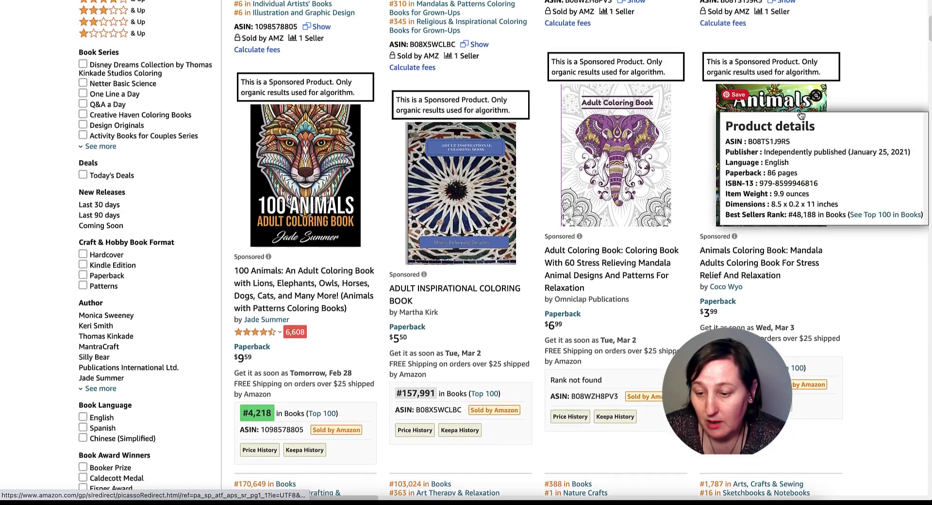
{"action": "scroll", "coordinate": [801, 114], "scroll_direction": "down", "scroll_amount": 1}
{"action": "scroll", "coordinate": [801, 115], "scroll_direction": "down", "scroll_amount": 2}
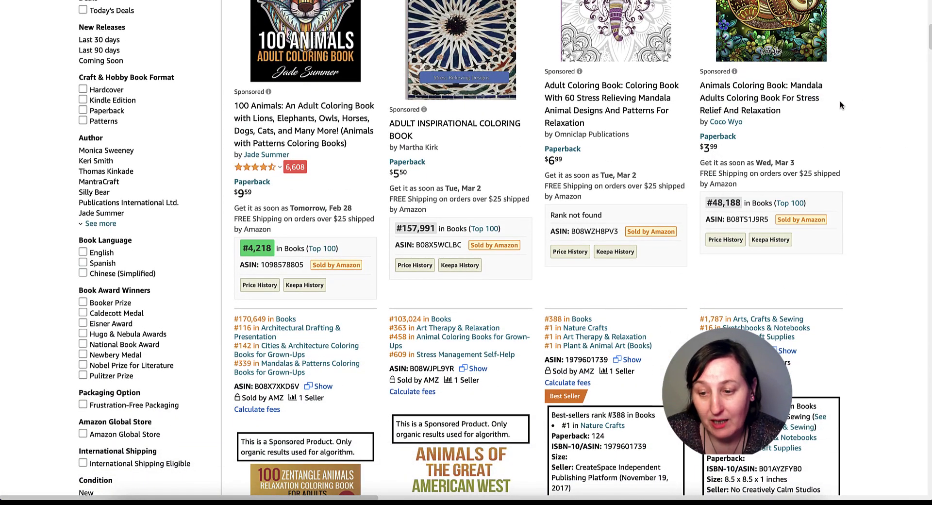
{"action": "scroll", "coordinate": [840, 102], "scroll_direction": "down", "scroll_amount": 5}
{"action": "scroll", "coordinate": [840, 101], "scroll_direction": "down", "scroll_amount": 6}
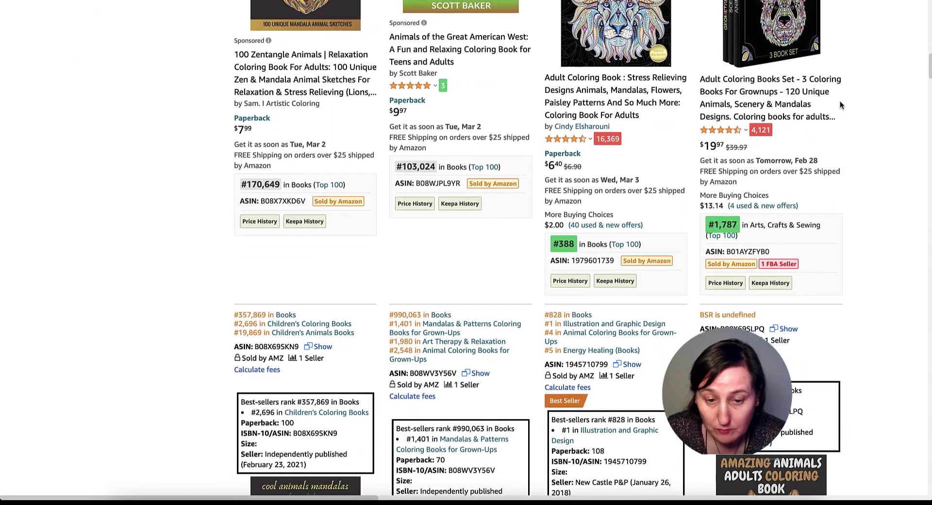
{"action": "scroll", "coordinate": [512, 137], "scroll_direction": "down", "scroll_amount": 3}
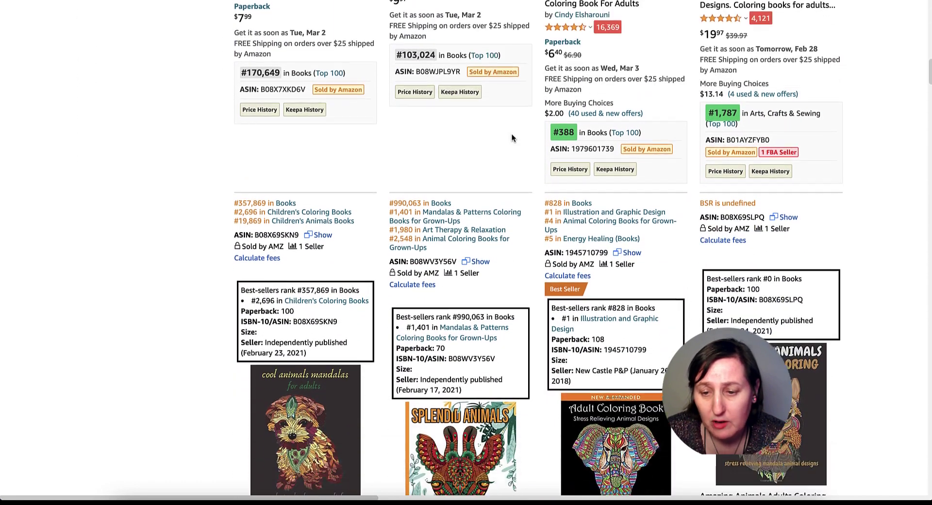
{"action": "scroll", "coordinate": [512, 136], "scroll_direction": "down", "scroll_amount": 7}
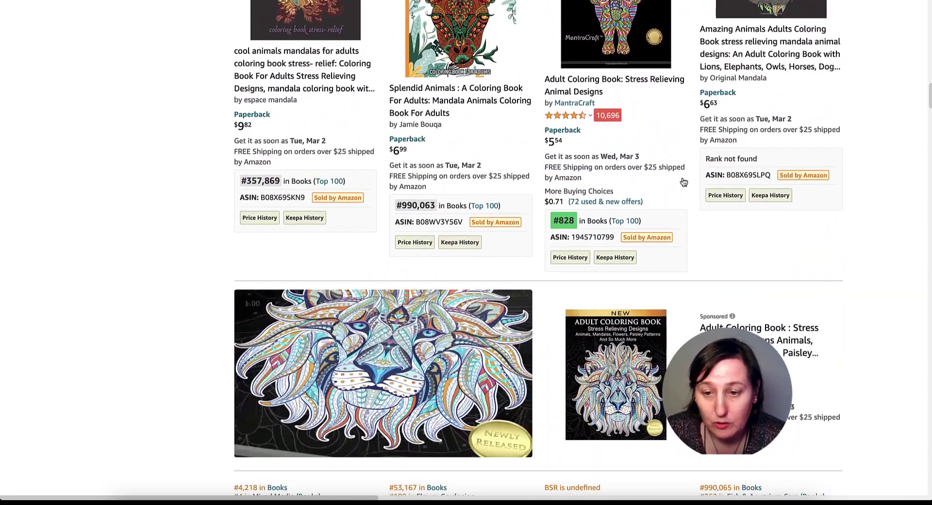
{"action": "scroll", "coordinate": [648, 156], "scroll_direction": "up", "scroll_amount": 3}
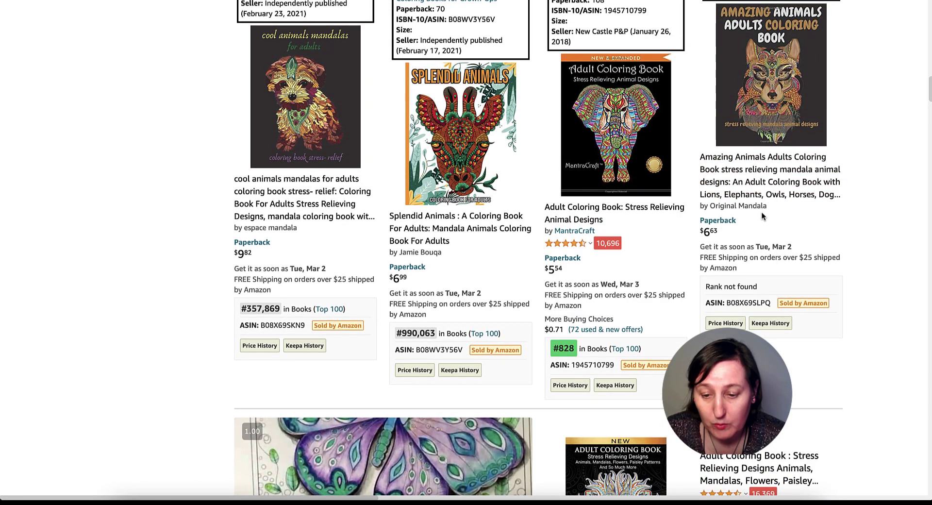
{"action": "mouse_move", "coordinate": [614, 127]}
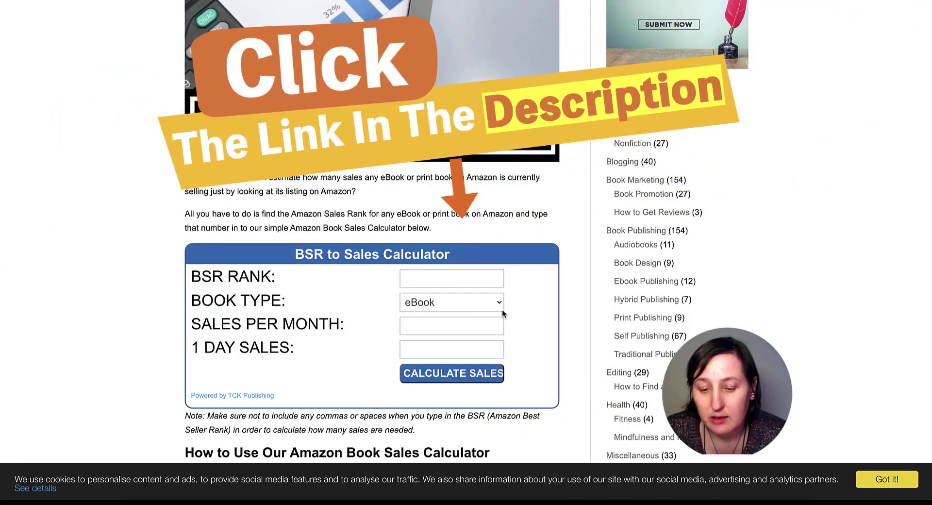
Step: Estimate sales for a print Book at BSR 828, giving 2510 per month and 167 per day
{"action": "left_click", "coordinate": [502, 313]}
{"action": "left_click", "coordinate": [475, 316]}
{"action": "left_click", "coordinate": [467, 277]}
{"action": "type", "text": "828"}
{"action": "left_click", "coordinate": [469, 373]}
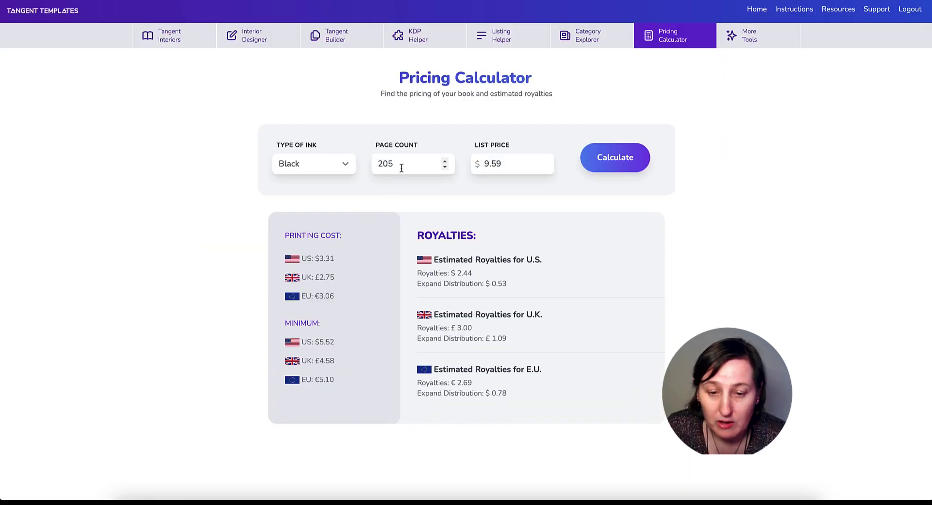
Step: Recalculate royalties for 108 pages at a $5.54 list price, yielding $1.17 U.S. royalty
{"action": "left_click_drag", "start_coordinate": [402, 166], "coordinate": [371, 161]}
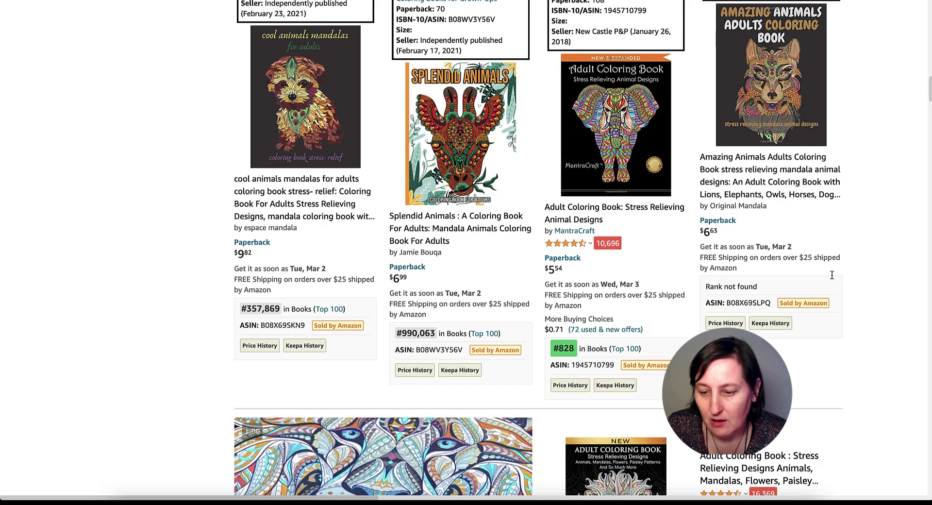
{"action": "mouse_move", "coordinate": [794, 75]}
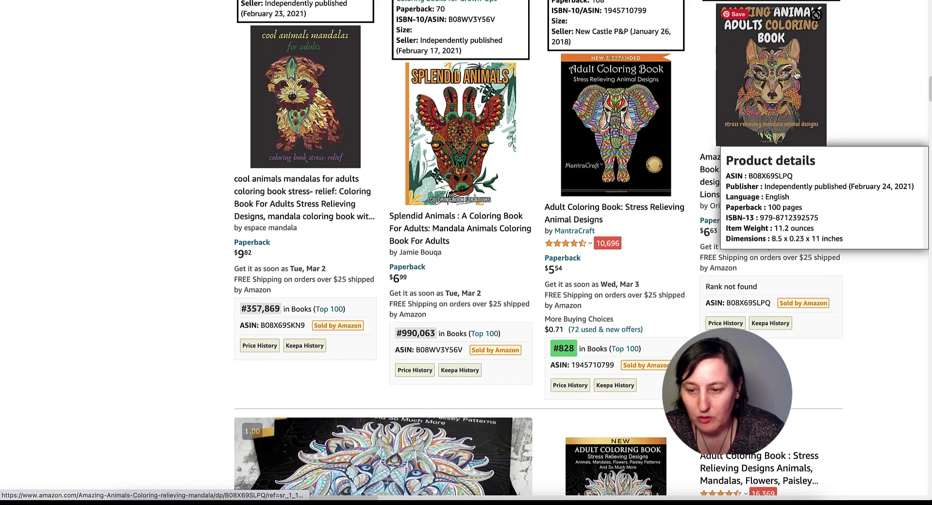
{"action": "mouse_move", "coordinate": [615, 129]}
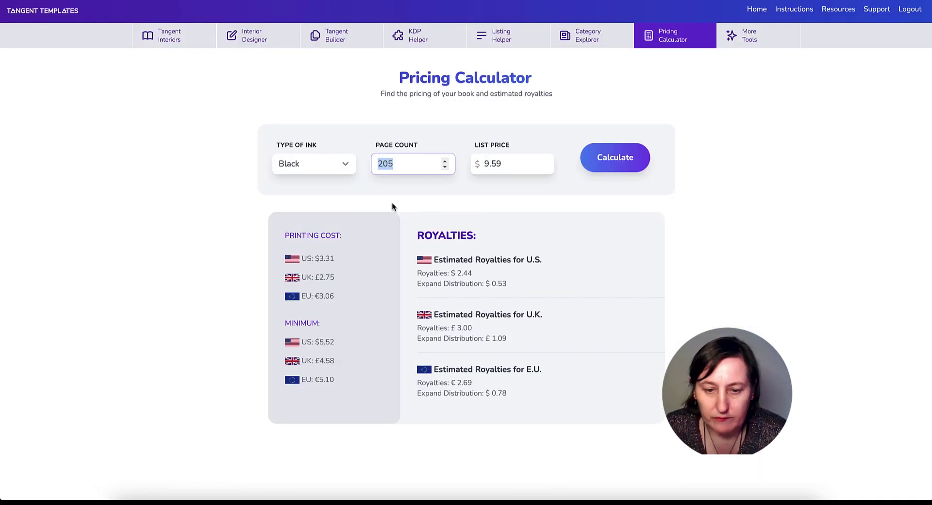
{"action": "type", "text": "108"}
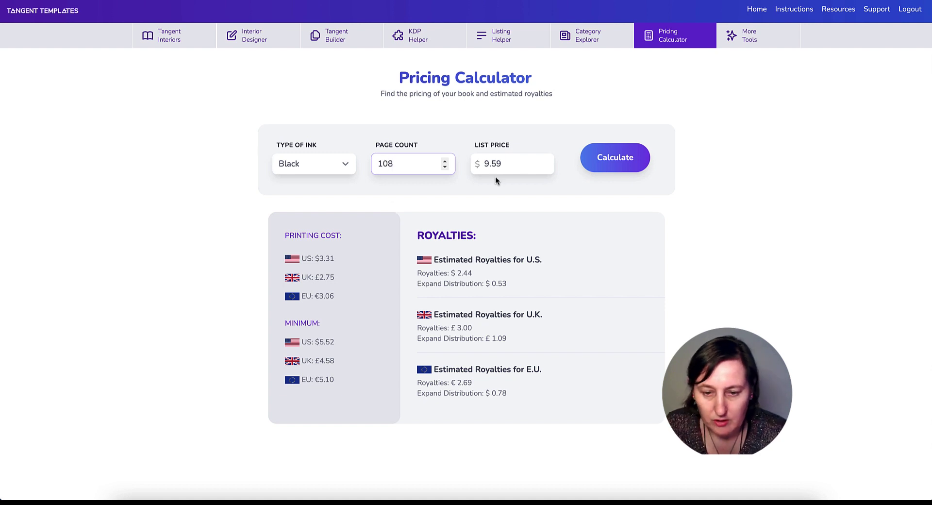
{"action": "key", "text": "Tab"}
{"action": "type", "text": "5"}
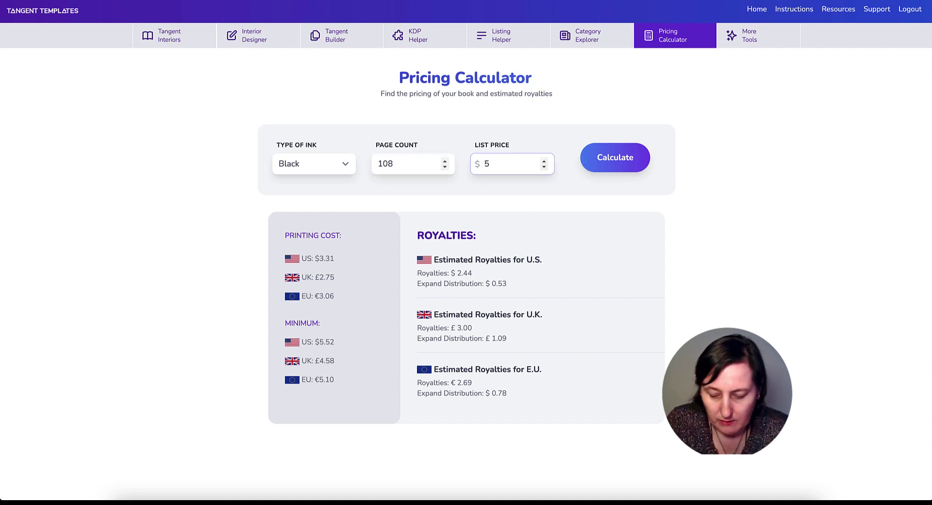
{"action": "type", "text": ".54"}
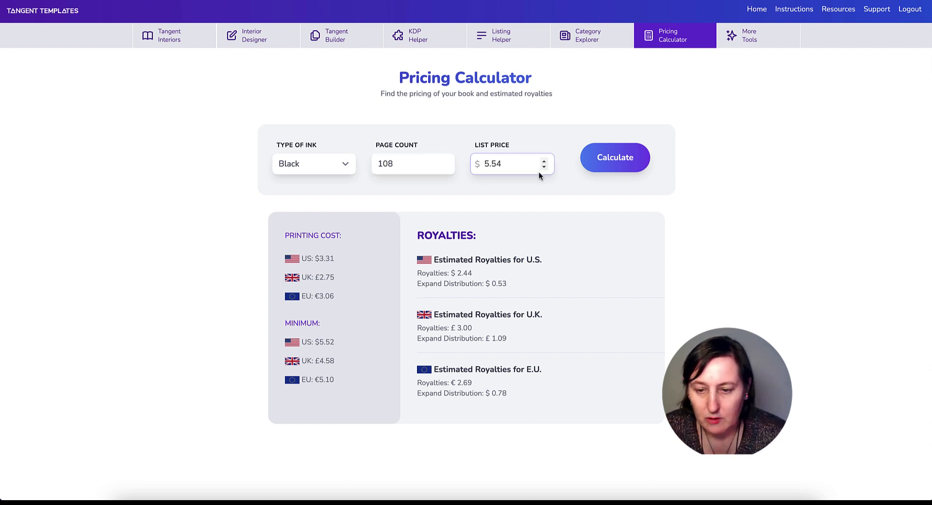
{"action": "left_click", "coordinate": [615, 168]}
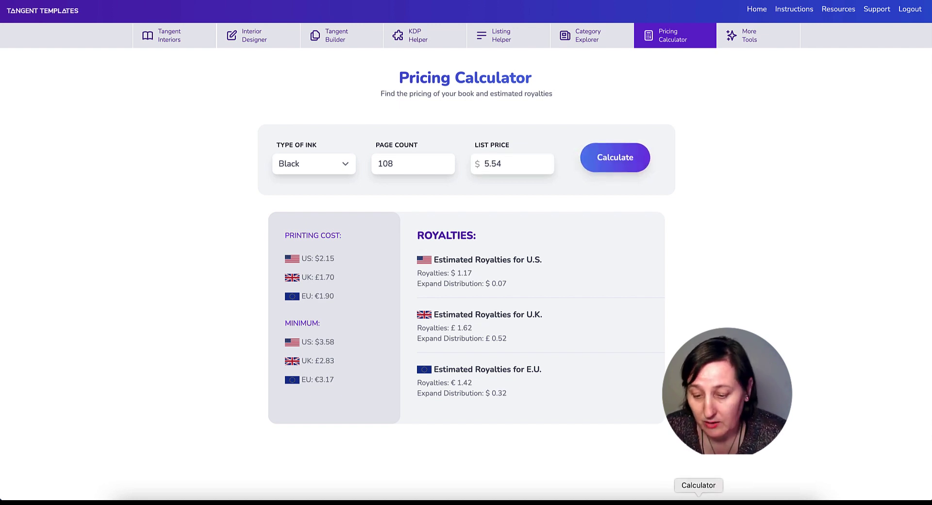
Step: In Calculator, compute 1.17 × 2510 to get a monthly royalty of 2936.7
{"action": "left_click", "coordinate": [697, 500]}
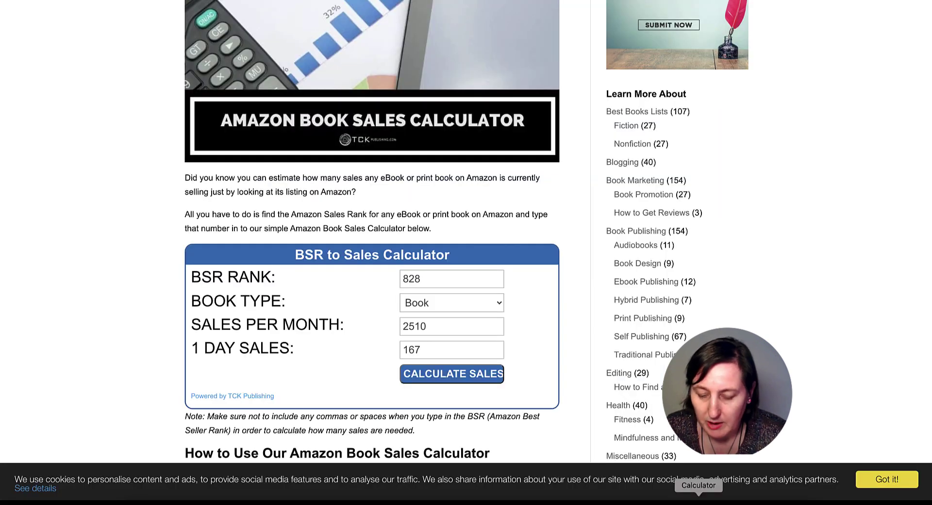
{"action": "left_click", "coordinate": [697, 501]}
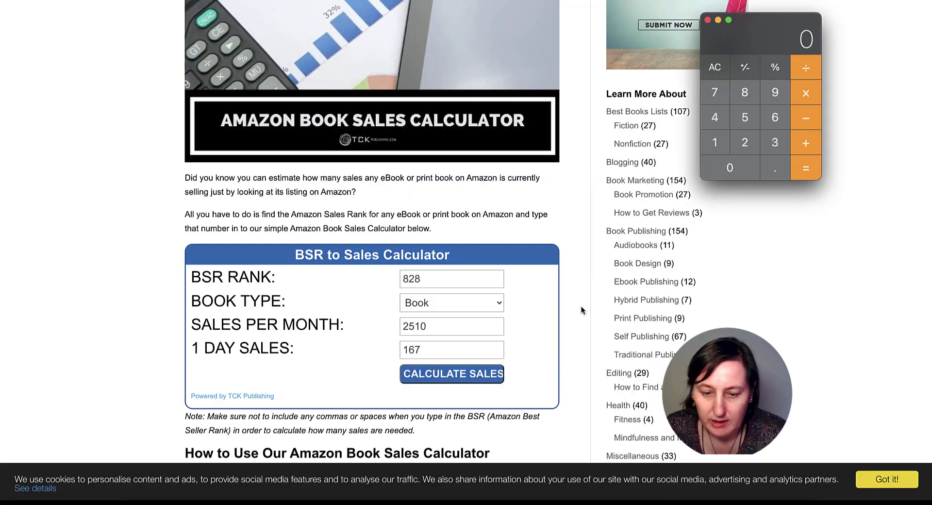
{"action": "left_click", "coordinate": [715, 145]}
{"action": "left_click", "coordinate": [773, 165]}
{"action": "left_click", "coordinate": [718, 143]}
{"action": "left_click", "coordinate": [722, 93]}
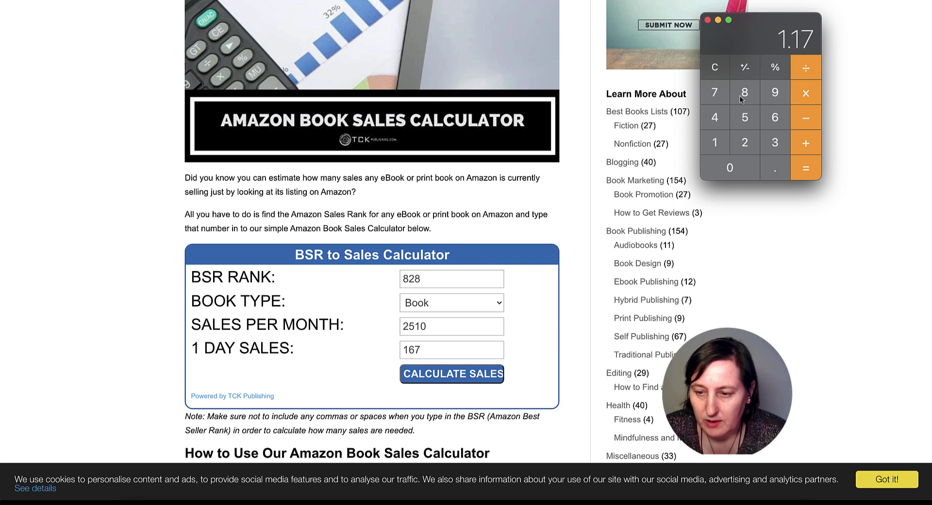
{"action": "left_click", "coordinate": [808, 95]}
{"action": "left_click", "coordinate": [752, 138]}
{"action": "left_click", "coordinate": [746, 121]}
{"action": "left_click", "coordinate": [715, 142]}
{"action": "left_click", "coordinate": [735, 169]}
{"action": "left_click", "coordinate": [806, 173]}
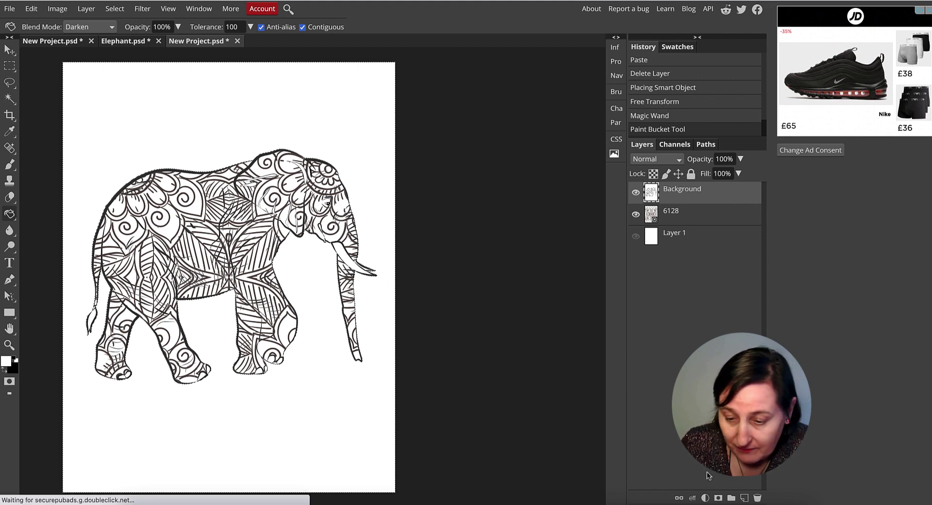
Step: Zoom in on the elephant's head, trunk and tusk to inspect the pattern detail
{"action": "key", "text": "ctrl+plus"}
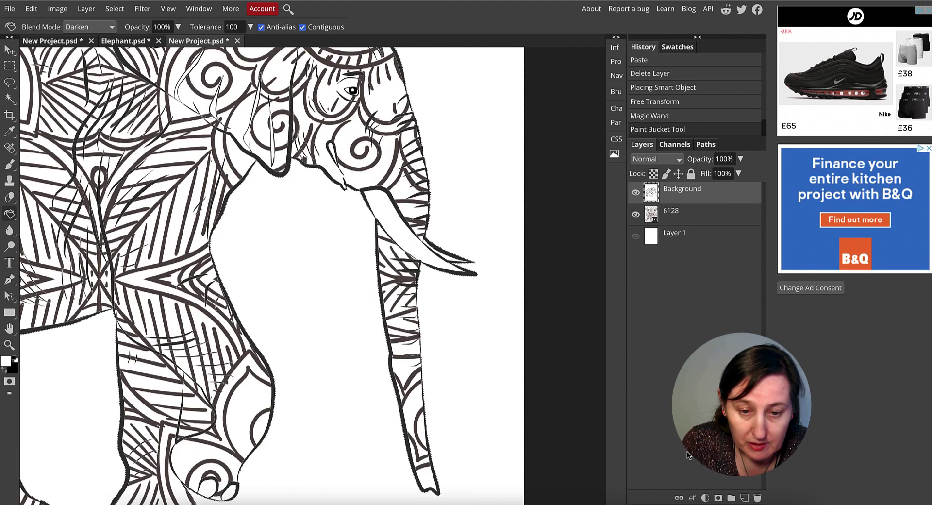
{"action": "key", "text": "ctrl+plus"}
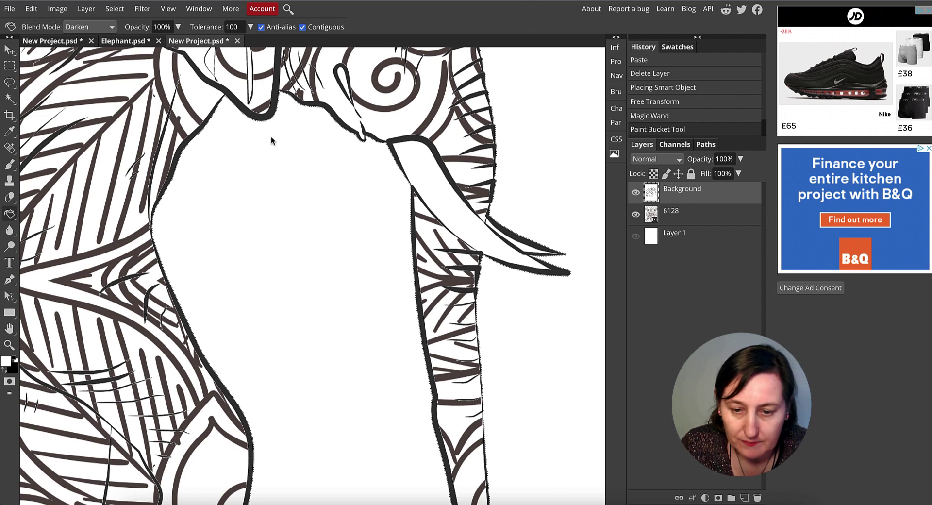
{"action": "scroll", "coordinate": [304, 147], "scroll_direction": "up", "scroll_amount": 5}
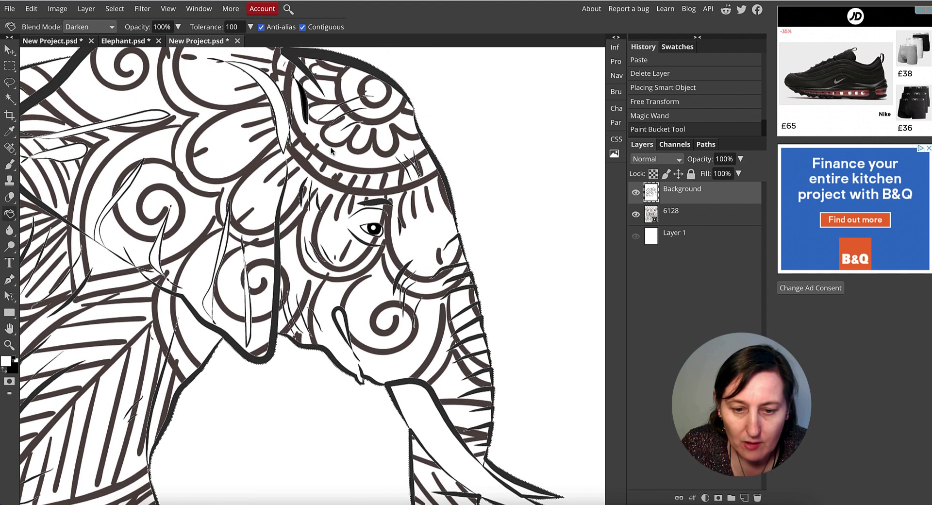
{"action": "scroll", "coordinate": [443, 249], "scroll_direction": "down", "scroll_amount": 1}
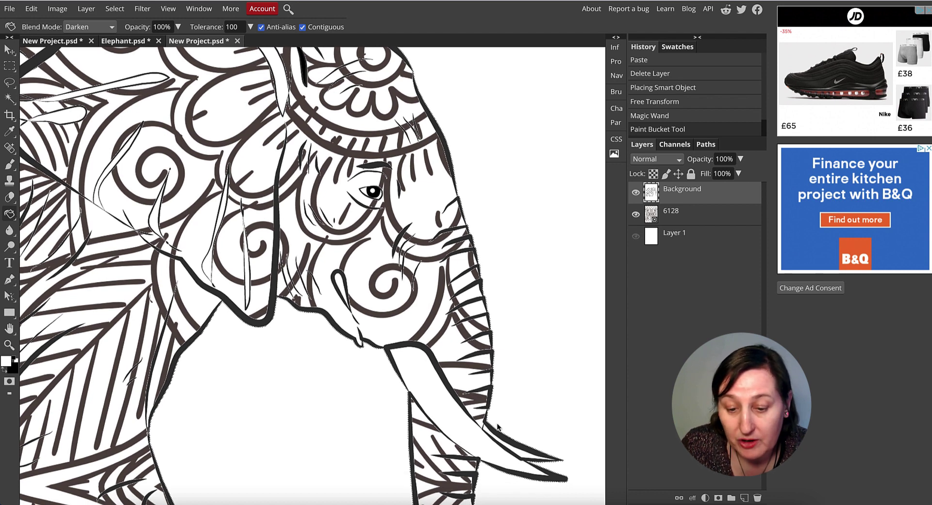
{"action": "scroll", "coordinate": [365, 340], "scroll_direction": "down", "scroll_amount": 1}
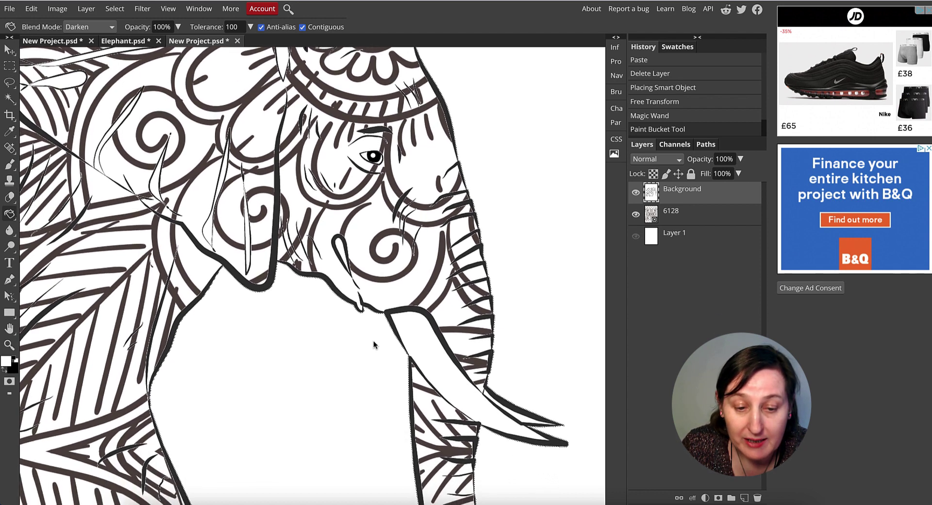
Step: Switch to the first 'New Project.psd' document showing the finished patterned elephant
{"action": "scroll", "coordinate": [374, 344], "scroll_direction": "down", "scroll_amount": 8}
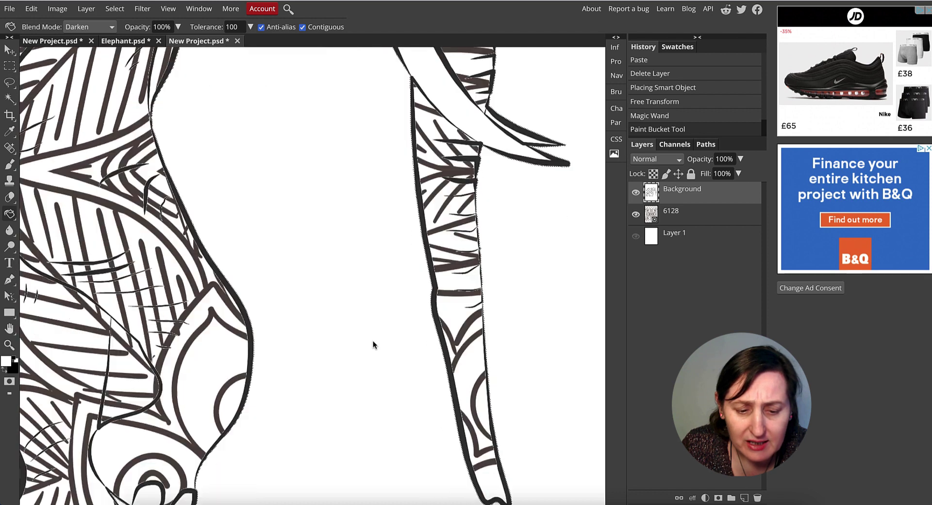
{"action": "scroll", "coordinate": [373, 344], "scroll_direction": "down", "scroll_amount": 10}
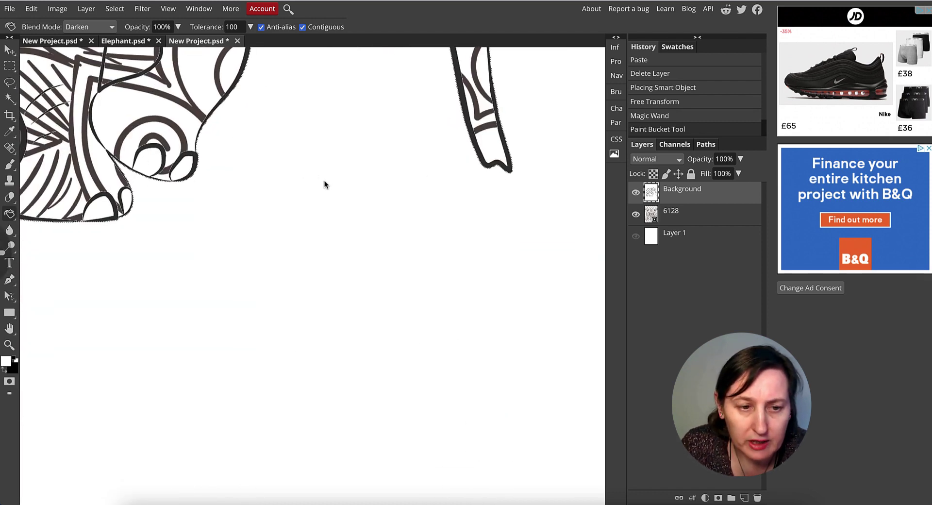
{"action": "left_click", "coordinate": [414, 166]}
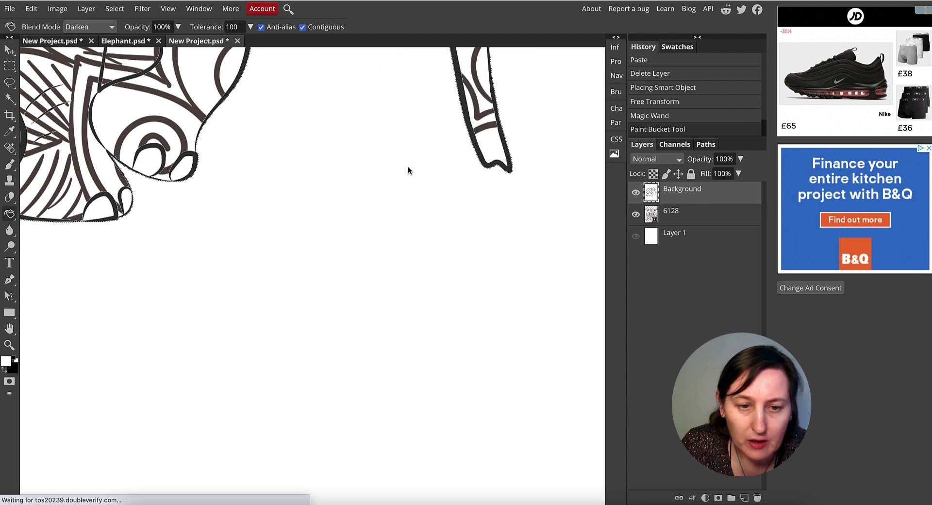
{"action": "left_click", "coordinate": [59, 43]}
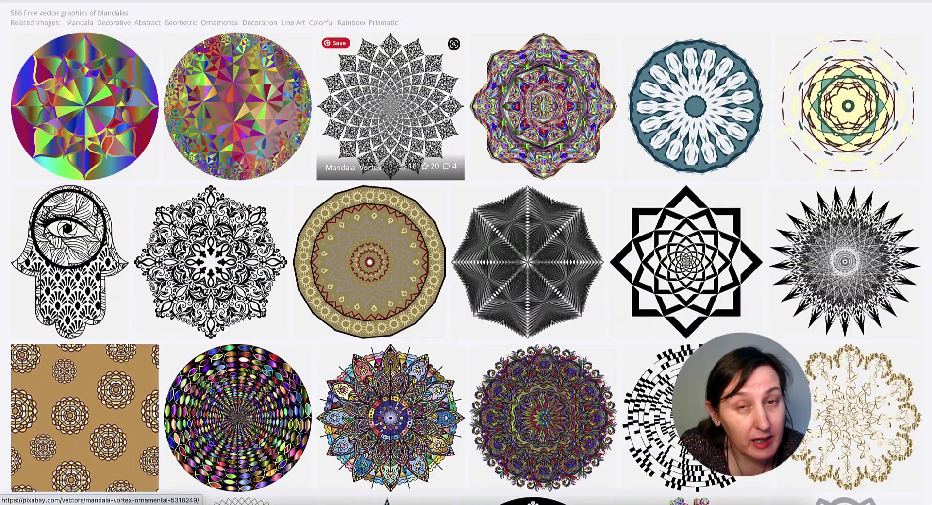
{"action": "scroll", "coordinate": [445, 120], "scroll_direction": "up", "scroll_amount": 4}
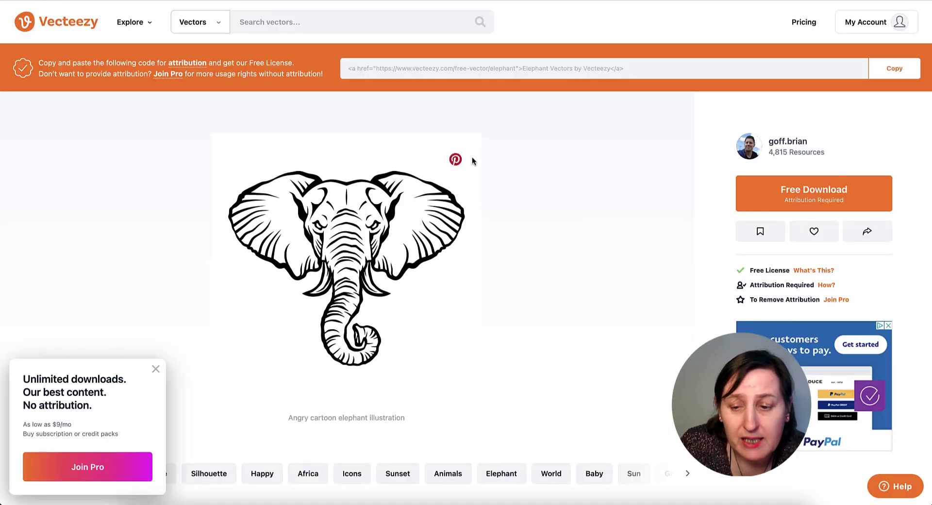
Step: Scroll through Pixabay's grid of free mandala vector graphics
{"action": "scroll", "coordinate": [472, 157], "scroll_direction": "down", "scroll_amount": 2}
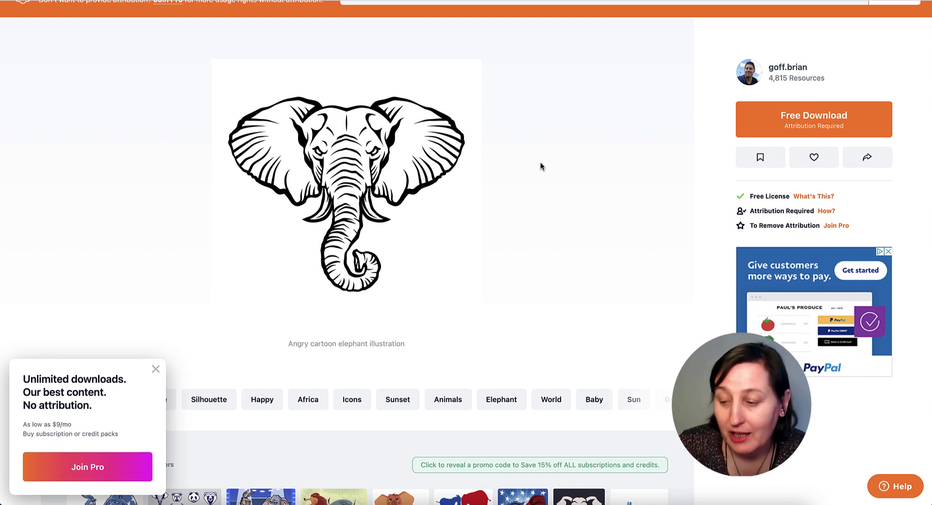
Step: Scroll down the Angry cartoon elephant illustration page to its related keywords
{"action": "scroll", "coordinate": [540, 166], "scroll_direction": "down", "scroll_amount": 1}
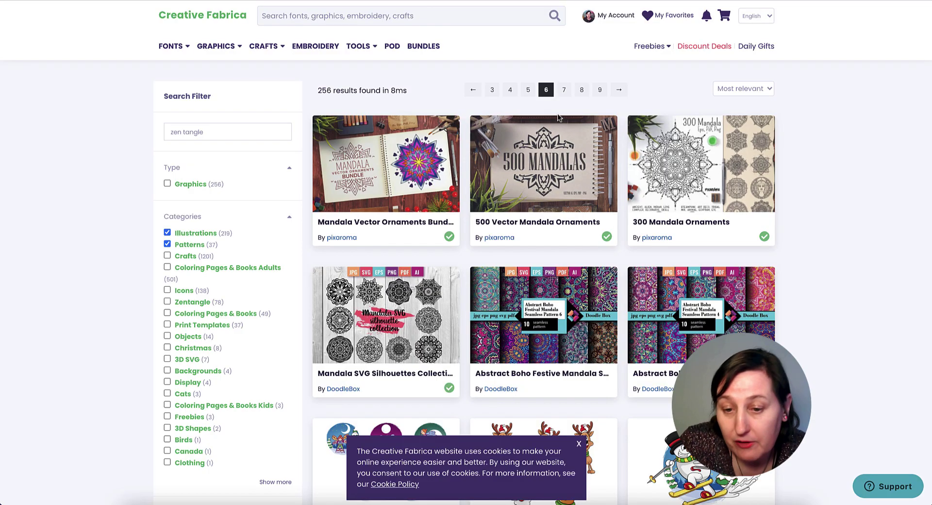
Step: Start a 'zen tangle' search on Creative Fabrica, choosing the first Zen Tangle suggestion
{"action": "scroll", "coordinate": [558, 116], "scroll_direction": "down", "scroll_amount": 3}
{"action": "scroll", "coordinate": [558, 116], "scroll_direction": "down", "scroll_amount": 5}
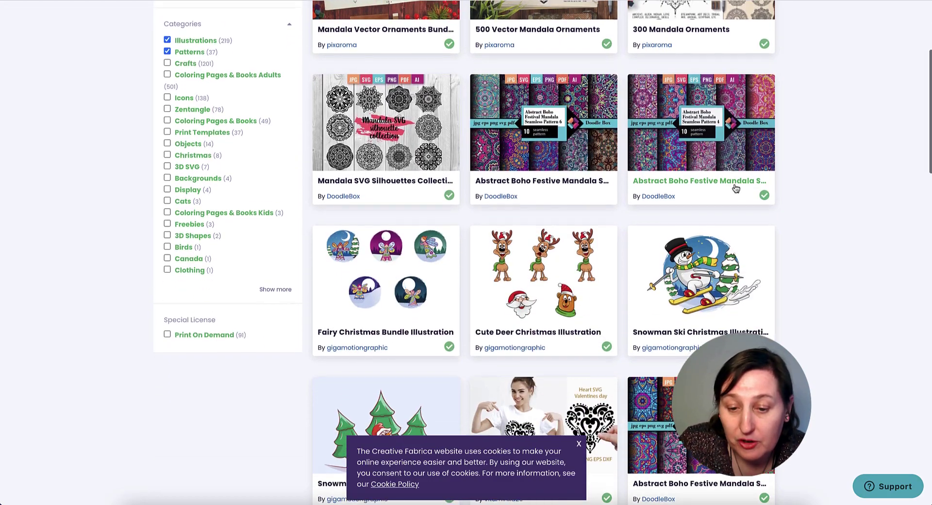
{"action": "scroll", "coordinate": [722, 179], "scroll_direction": "up", "scroll_amount": 6}
{"action": "scroll", "coordinate": [721, 178], "scroll_direction": "up", "scroll_amount": 2}
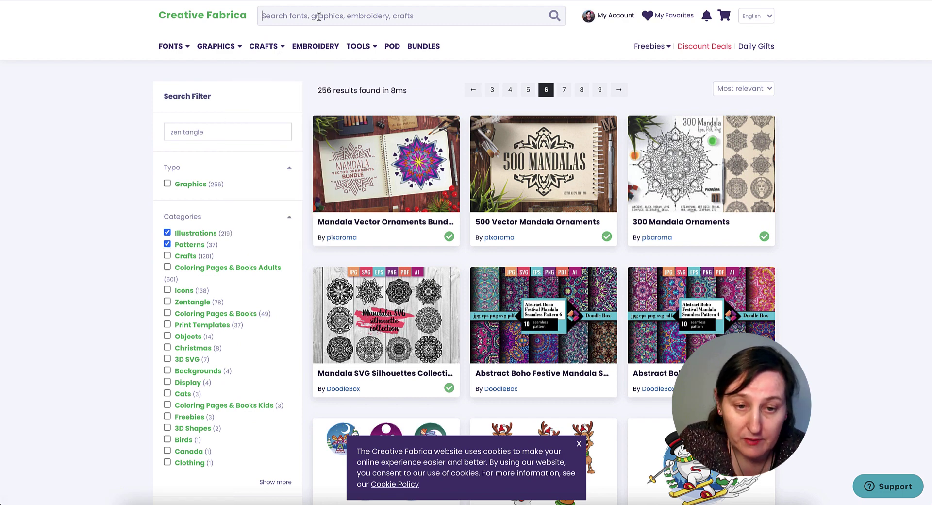
{"action": "type", "text": "n"}
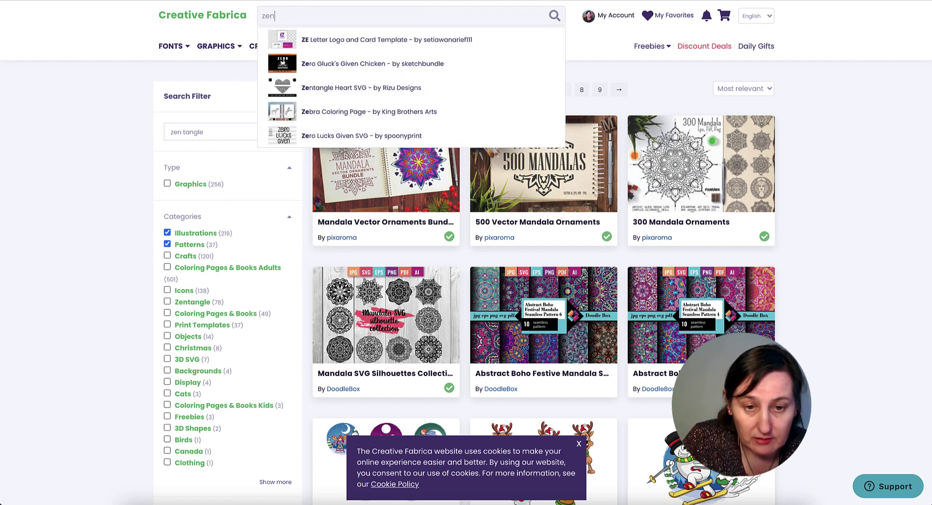
{"action": "type", "text": " tangle"}
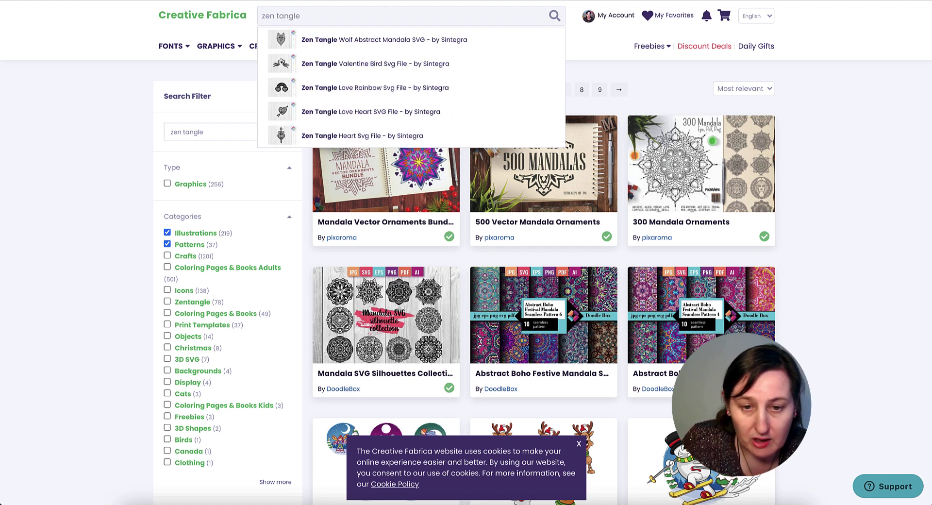
{"action": "scroll", "coordinate": [338, 39], "scroll_direction": "down", "scroll_amount": 1}
{"action": "scroll", "coordinate": [339, 39], "scroll_direction": "up", "scroll_amount": 1}
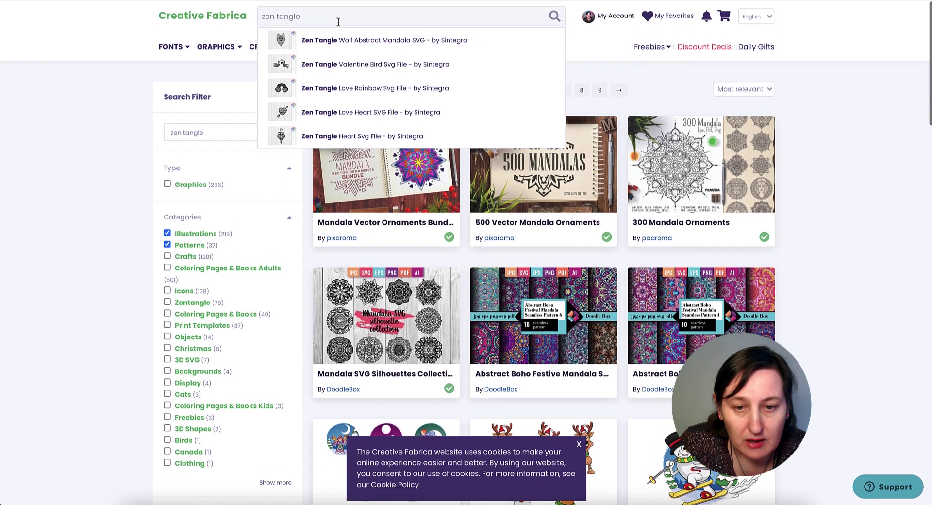
{"action": "left_click", "coordinate": [338, 39]}
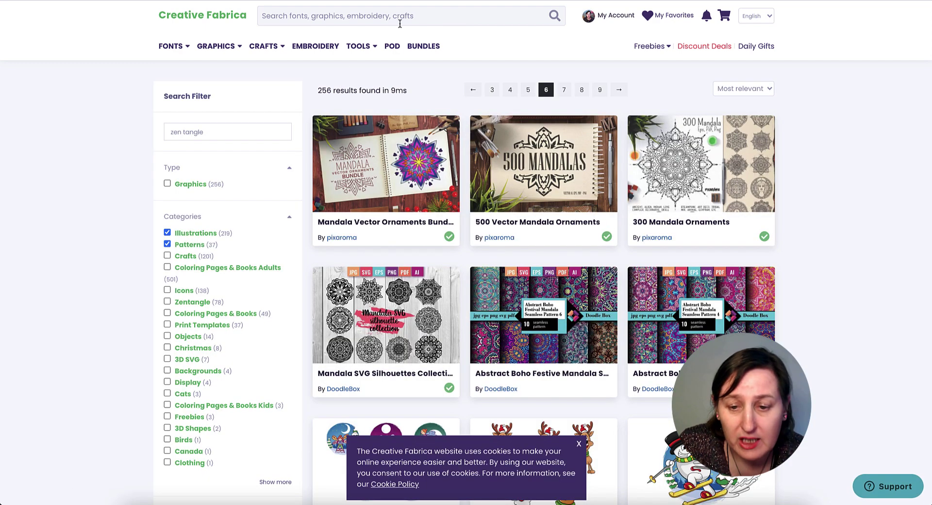
Step: Search 'zen tangle mandala' and filter to the 77 Coloring Pages & Books Adults results
{"action": "type", "text": "zen"}
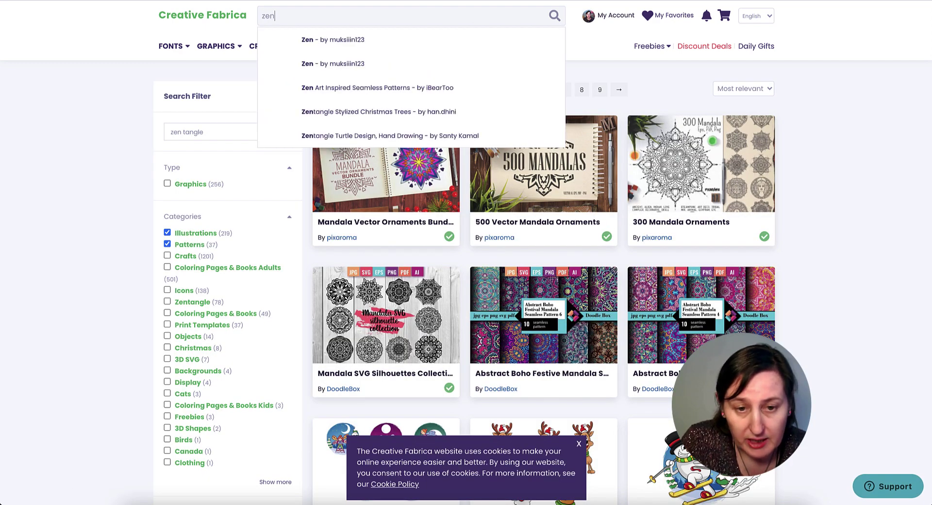
{"action": "type", "text": " tangle man"}
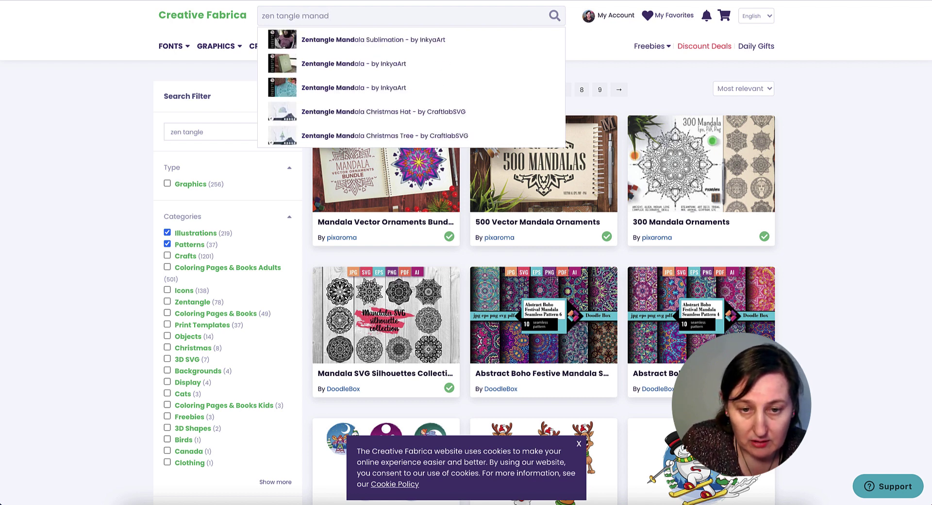
{"action": "type", "text": "dala"}
{"action": "key", "text": "Return"}
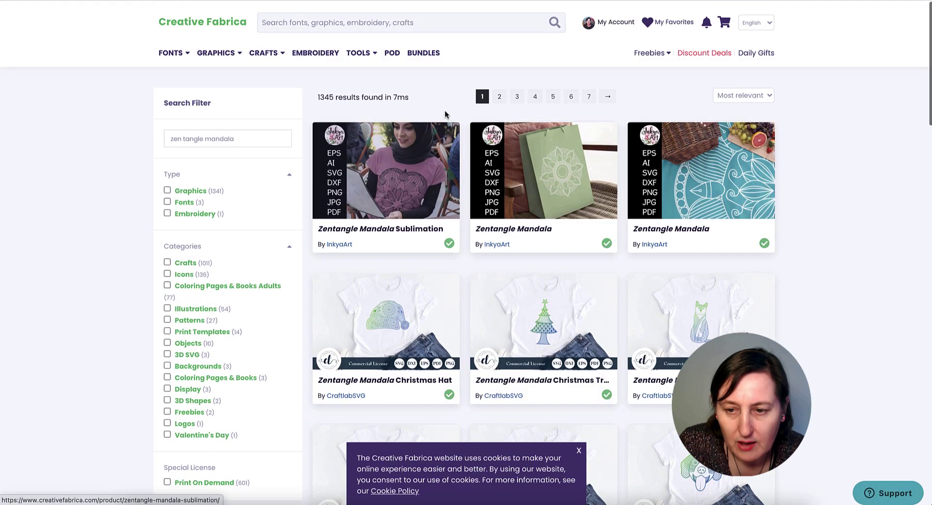
{"action": "scroll", "coordinate": [435, 182], "scroll_direction": "down", "scroll_amount": 1}
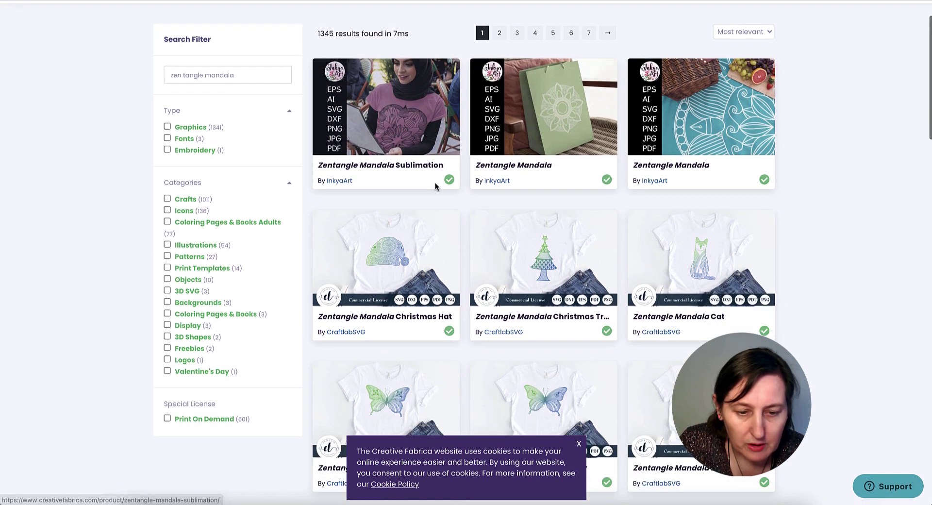
{"action": "left_click", "coordinate": [228, 223]}
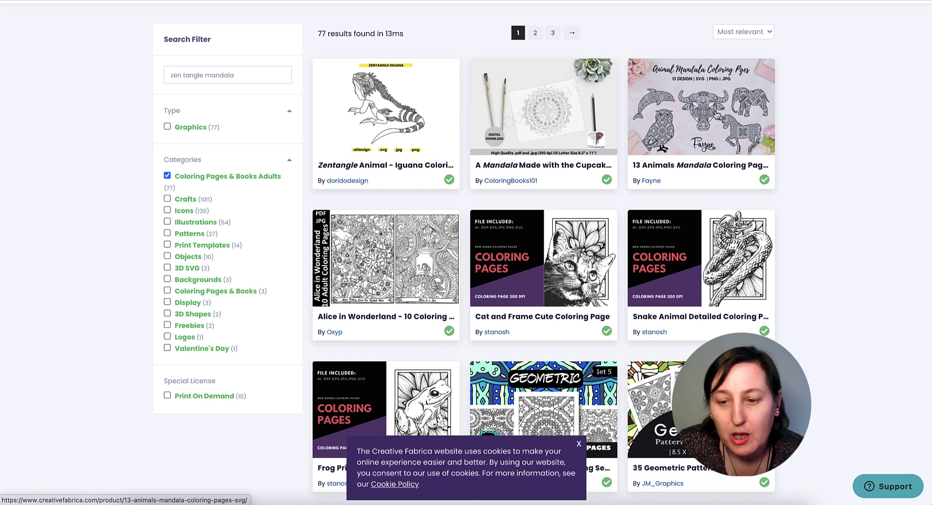
{"action": "scroll", "coordinate": [401, 134], "scroll_direction": "down", "scroll_amount": 1}
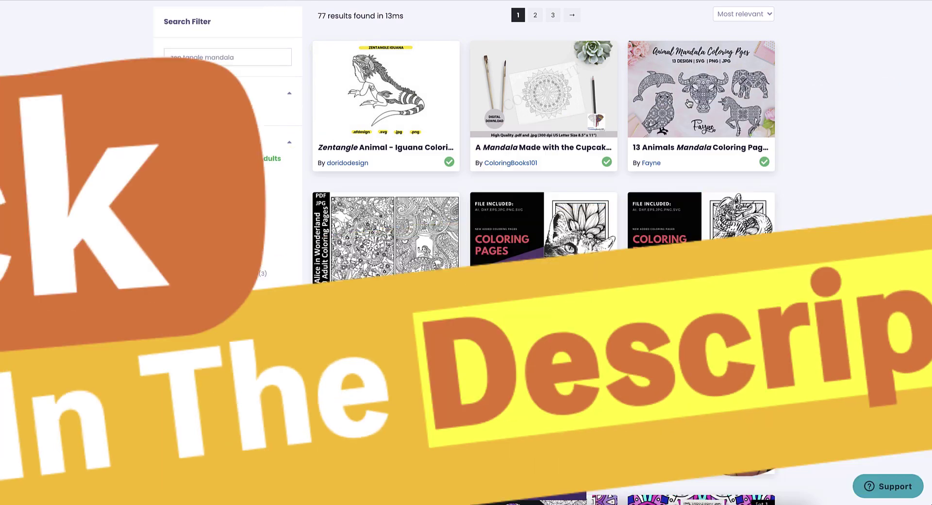
{"action": "scroll", "coordinate": [801, 112], "scroll_direction": "down", "scroll_amount": 3}
{"action": "scroll", "coordinate": [799, 112], "scroll_direction": "down", "scroll_amount": 3}
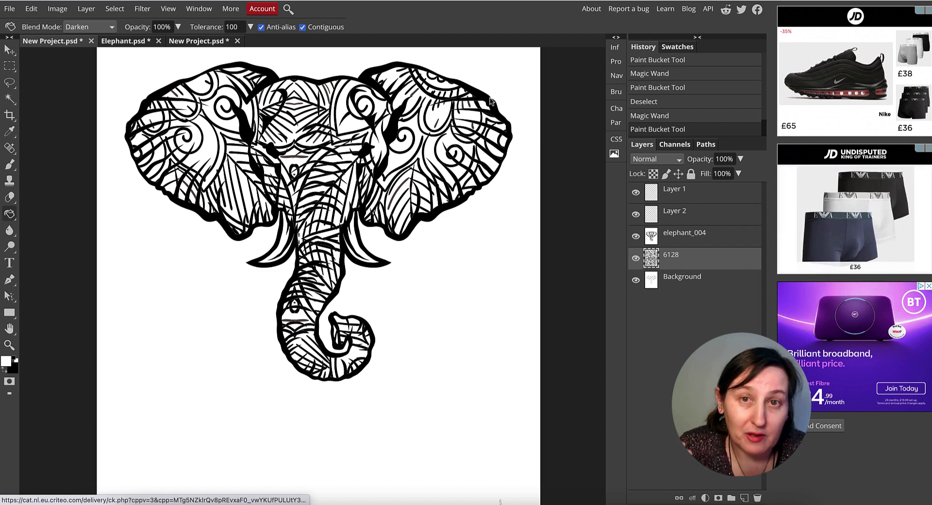
Step: Scroll right across the Photopea elephant project to view the patterned head and tusks
{"action": "scroll", "coordinate": [492, 99], "scroll_direction": "right", "scroll_amount": 2}
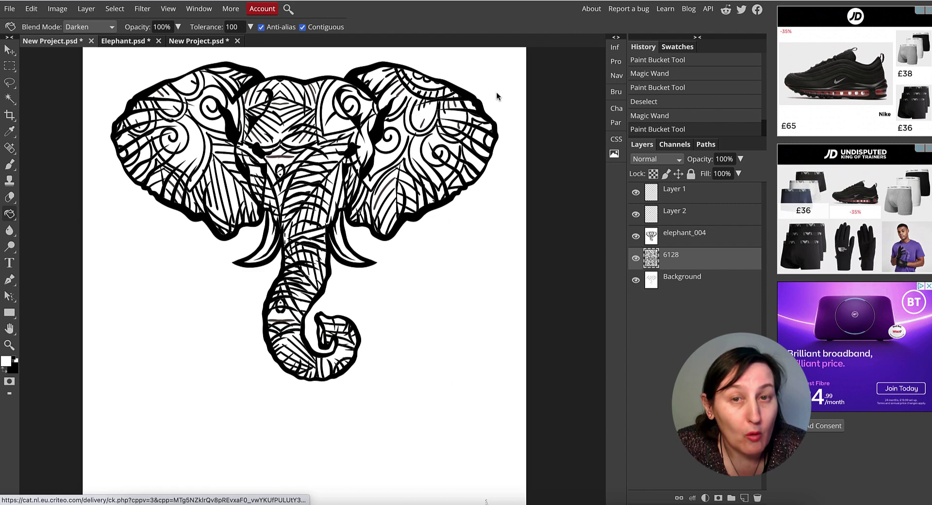
Step: Start a new Photopea project at Letter size, trying a 600 DPI resolution
{"action": "left_click", "coordinate": [9, 9]}
{"action": "left_click", "coordinate": [22, 24]}
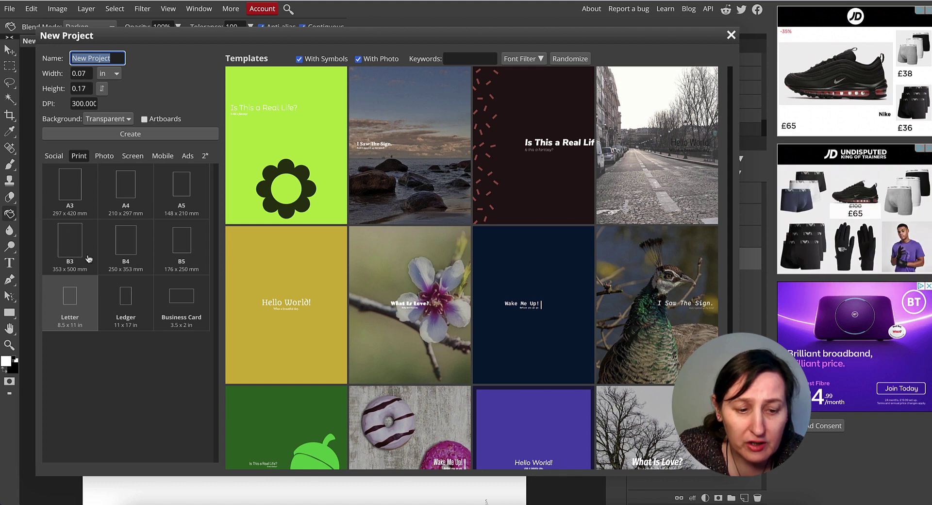
{"action": "left_click", "coordinate": [71, 303]}
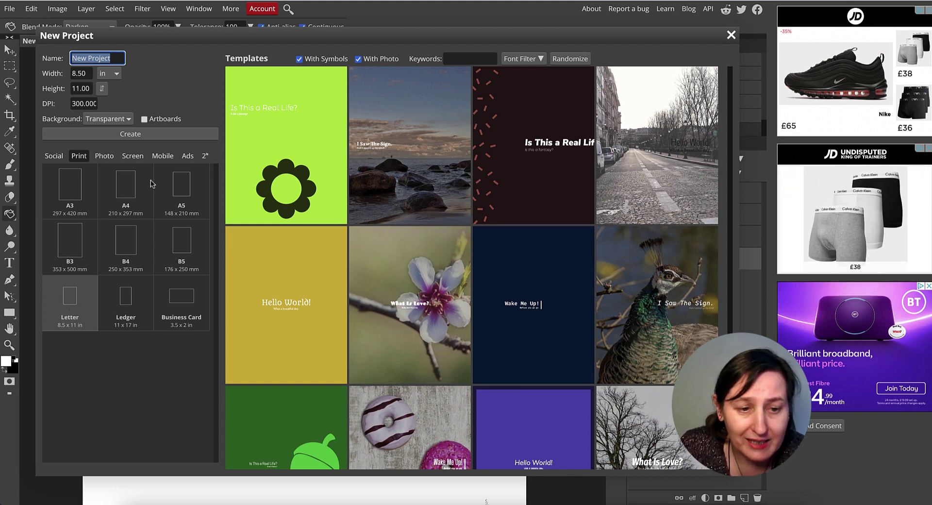
{"action": "left_click_drag", "start_coordinate": [73, 104], "coordinate": [102, 108]}
{"action": "left_click", "coordinate": [72, 103]}
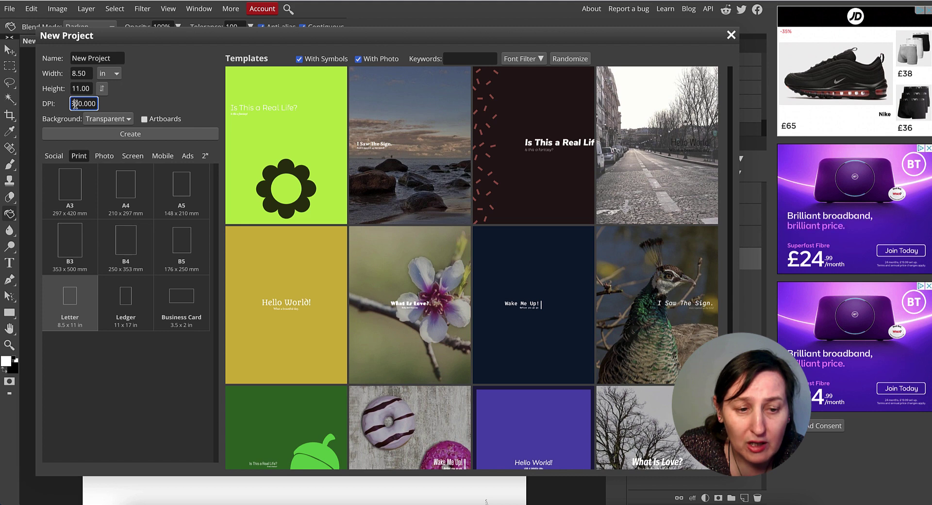
{"action": "key", "text": "BackSpace"}
{"action": "type", "text": "6"}
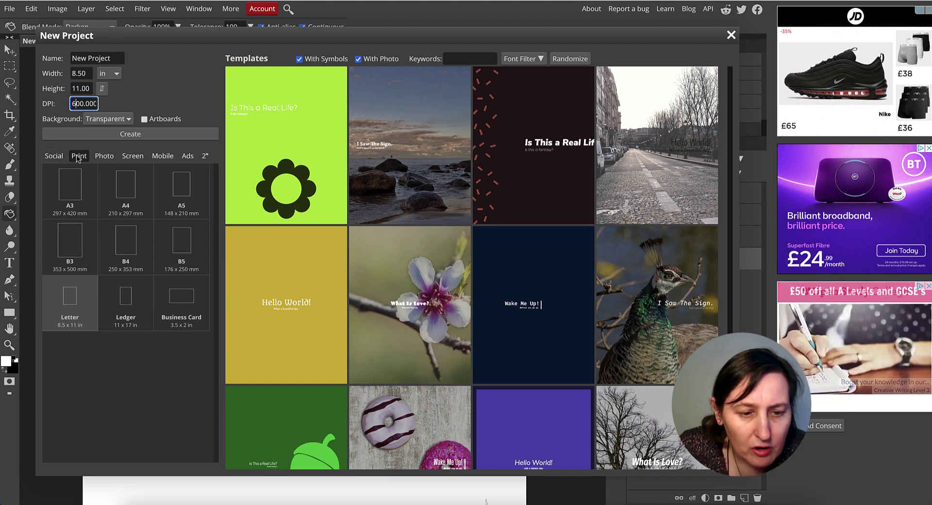
Step: Set the background to Transparent, reapply Letter at 300 DPI, and create the document
{"action": "left_click", "coordinate": [62, 158]}
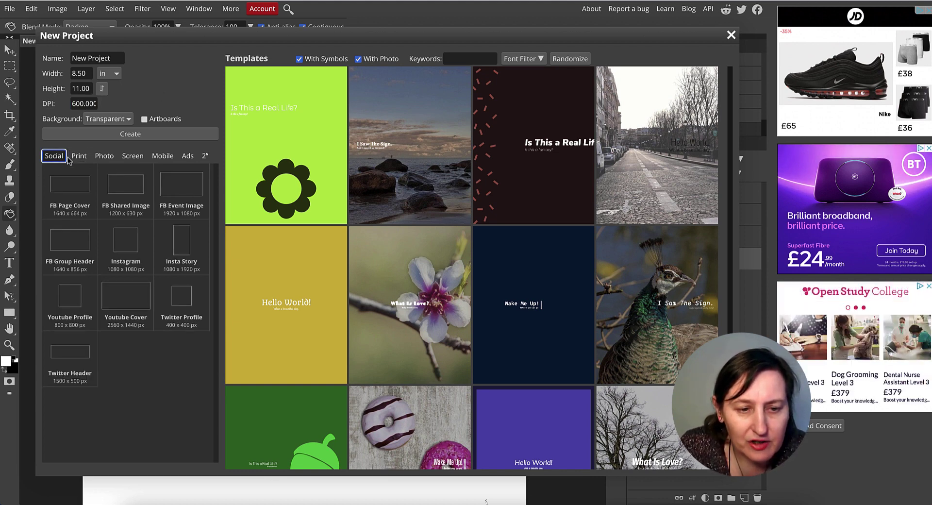
{"action": "left_click", "coordinate": [75, 157]}
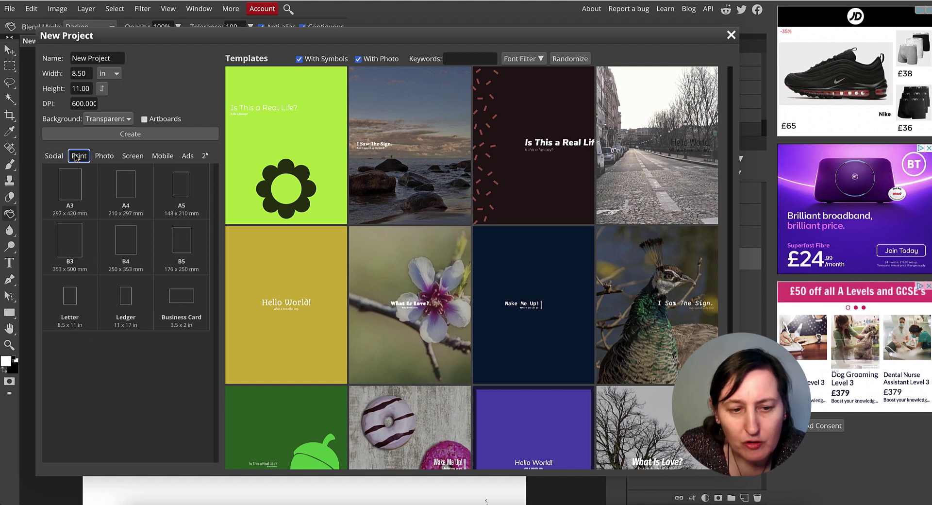
{"action": "left_click", "coordinate": [129, 120]}
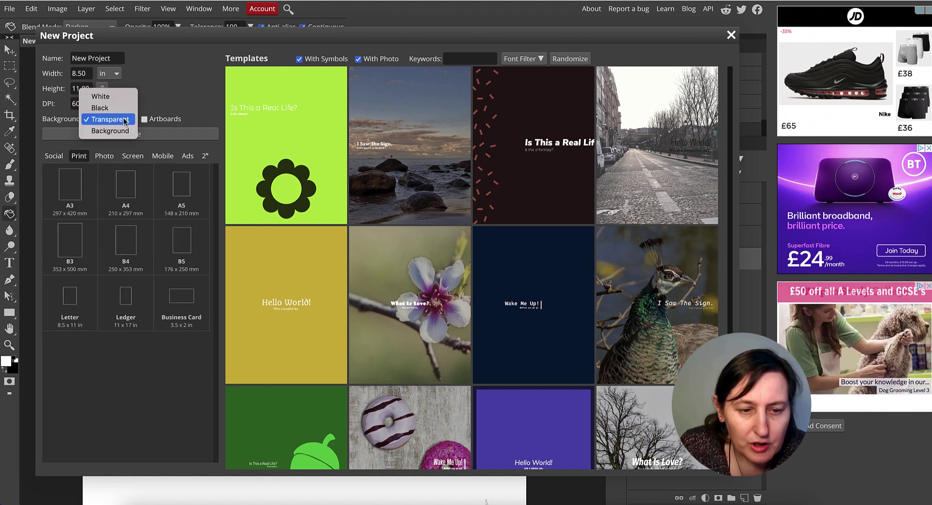
{"action": "left_click", "coordinate": [119, 99]}
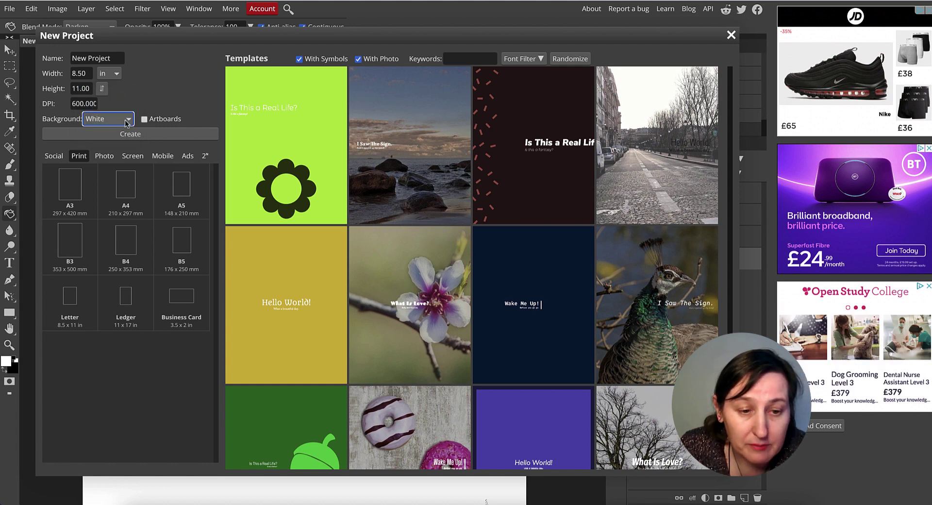
{"action": "left_click", "coordinate": [127, 121]}
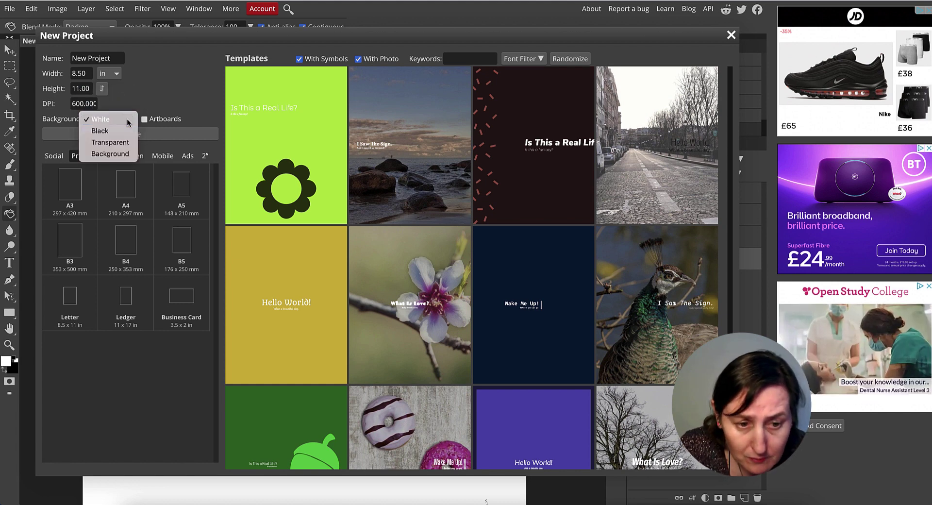
{"action": "left_click", "coordinate": [119, 142]}
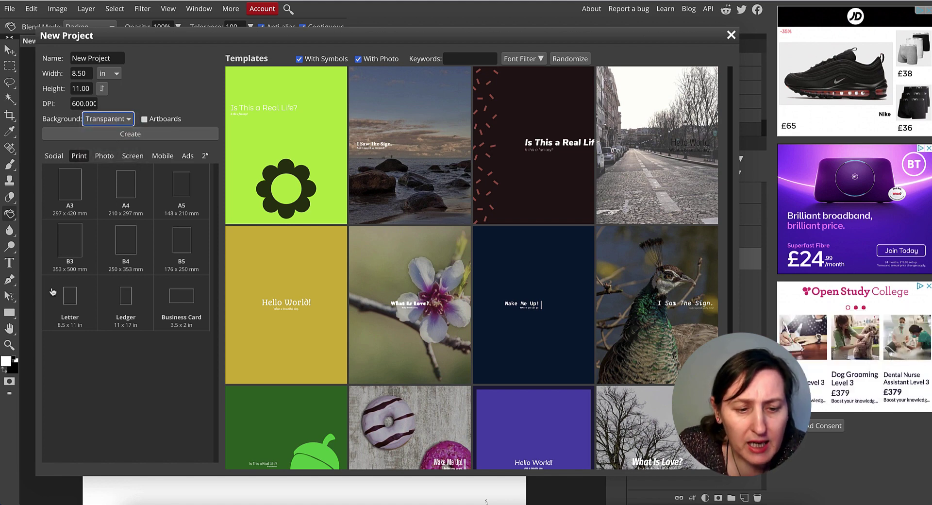
{"action": "left_click", "coordinate": [70, 306]}
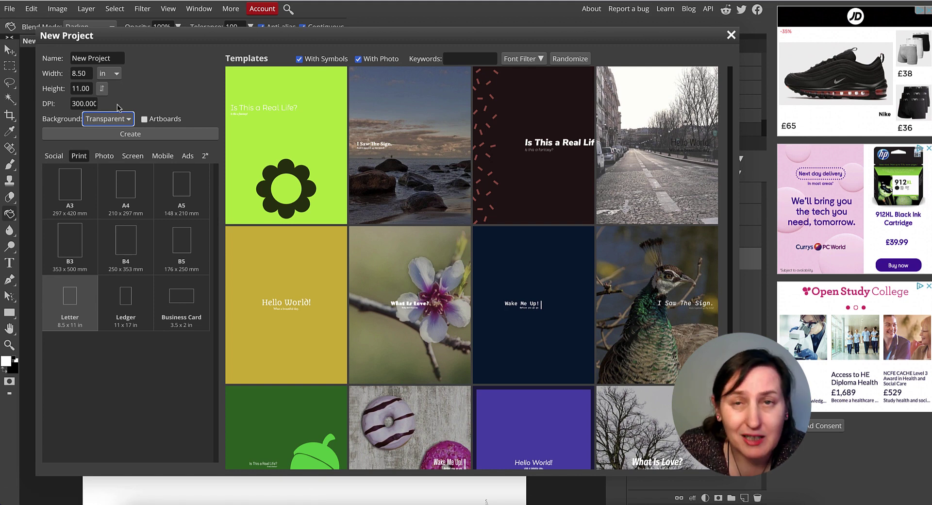
{"action": "left_click", "coordinate": [158, 136]}
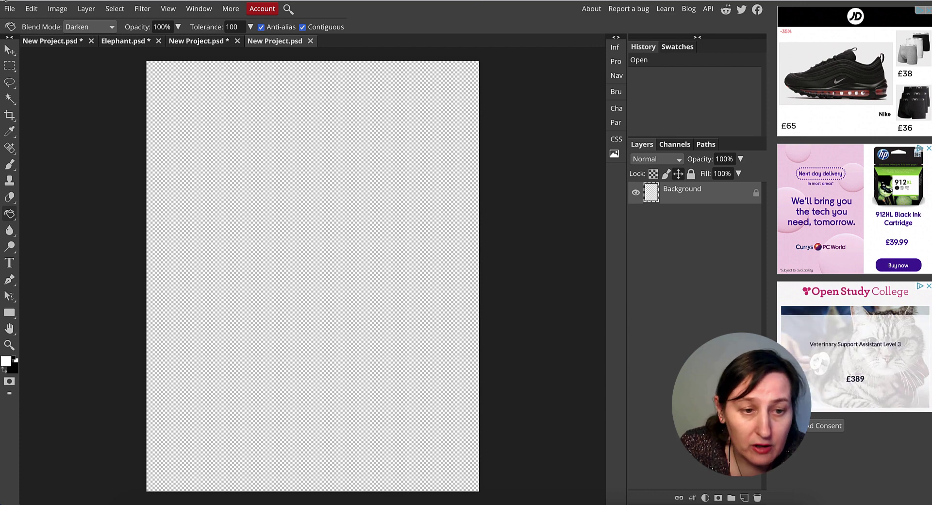
Step: Open Elephant.jpg from the vecteezy elephant silhouette folder in Downloads
{"action": "left_click", "coordinate": [8, 8]}
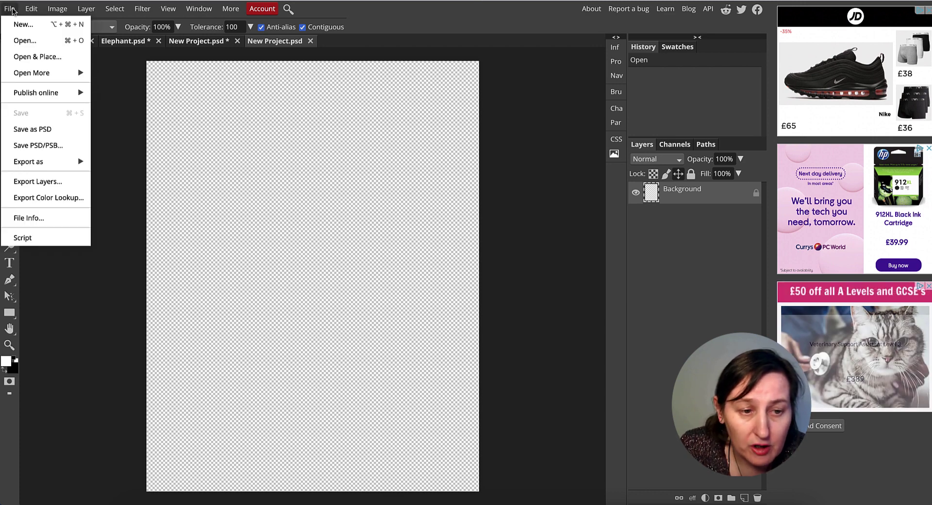
{"action": "left_click", "coordinate": [42, 41]}
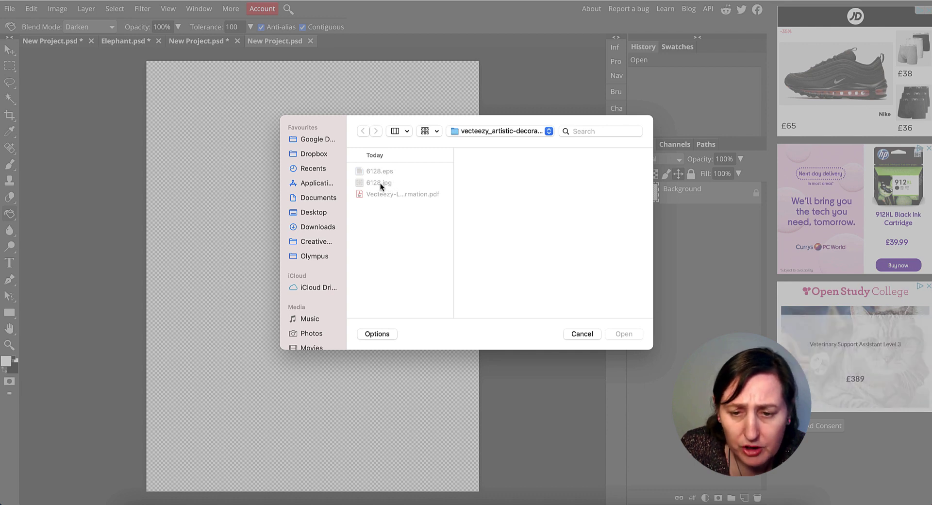
{"action": "left_click", "coordinate": [548, 132]}
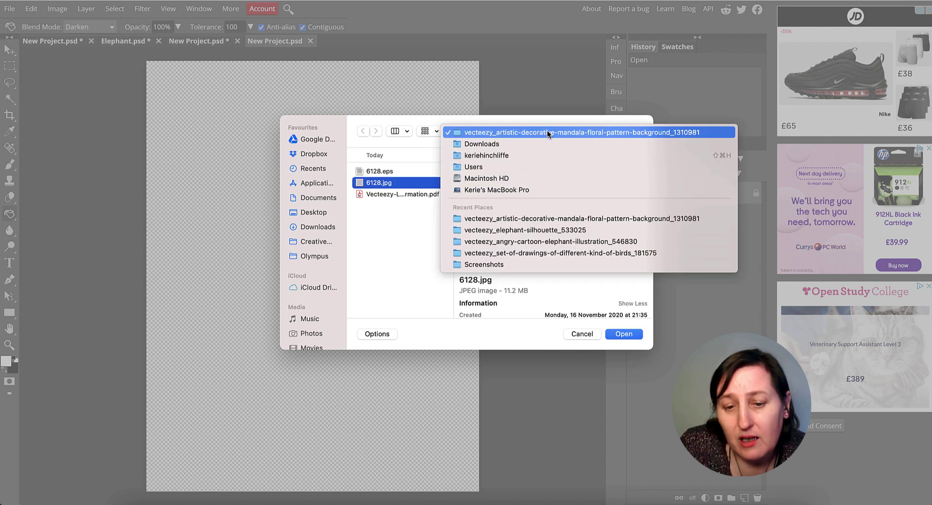
{"action": "left_click", "coordinate": [547, 130]}
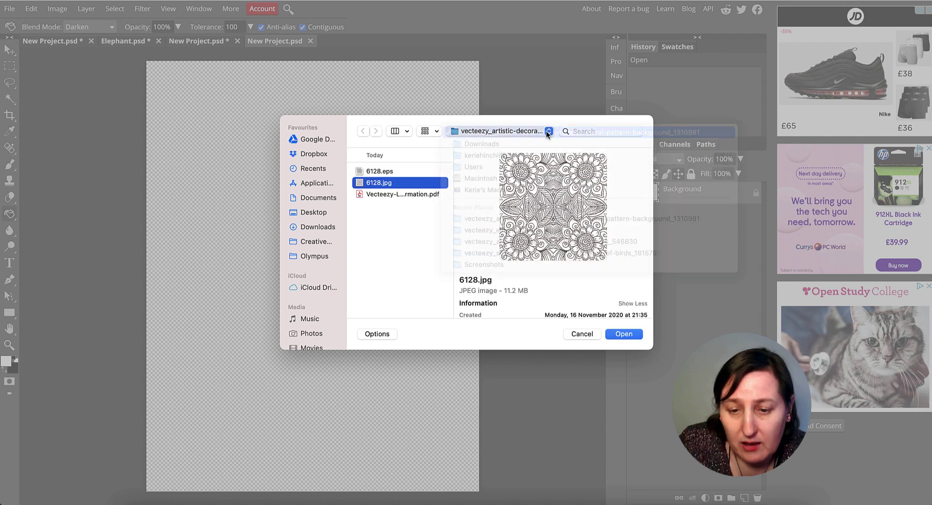
{"action": "left_click", "coordinate": [320, 227]}
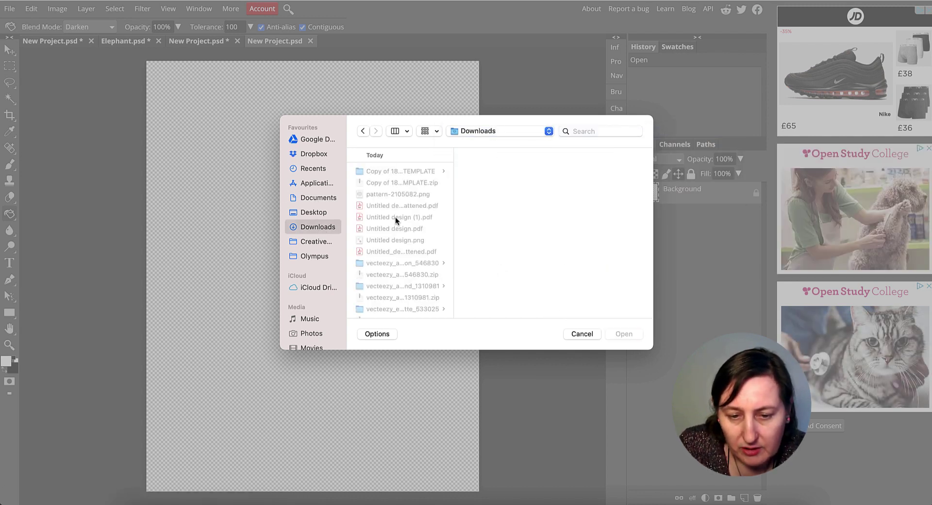
{"action": "left_click", "coordinate": [402, 262]}
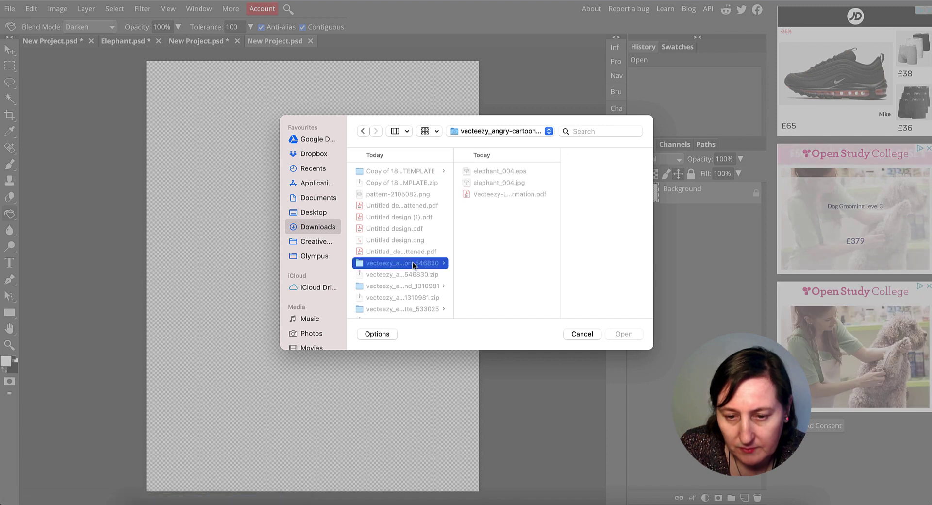
{"action": "left_click", "coordinate": [422, 285]}
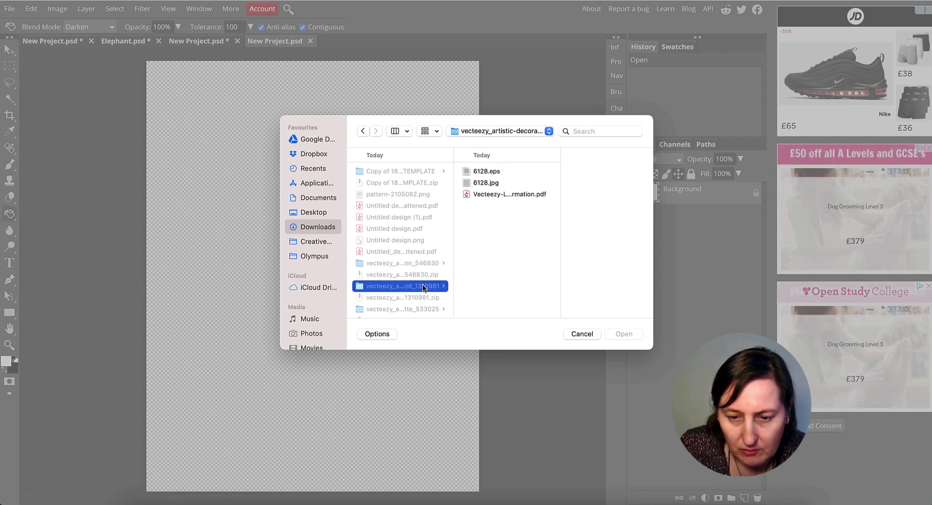
{"action": "left_click", "coordinate": [422, 308]}
{"action": "left_click", "coordinate": [502, 182]}
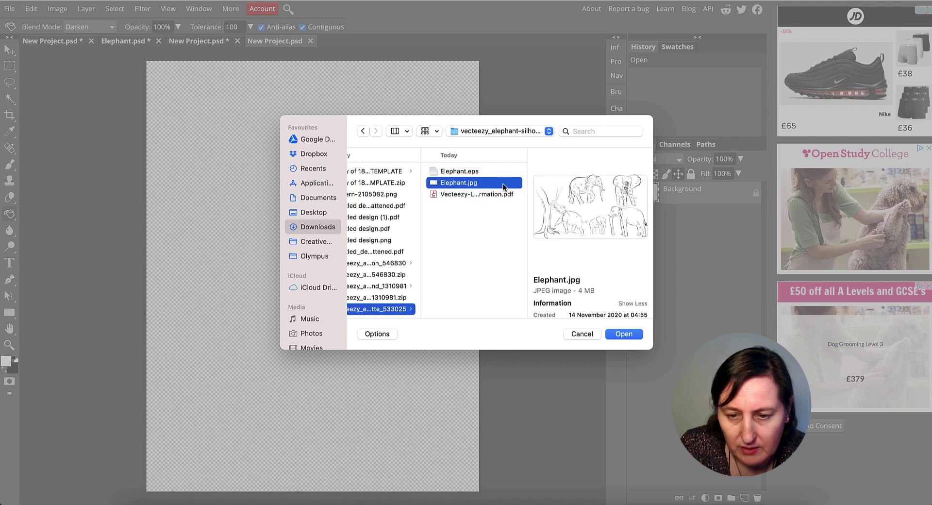
{"action": "left_click", "coordinate": [624, 333]}
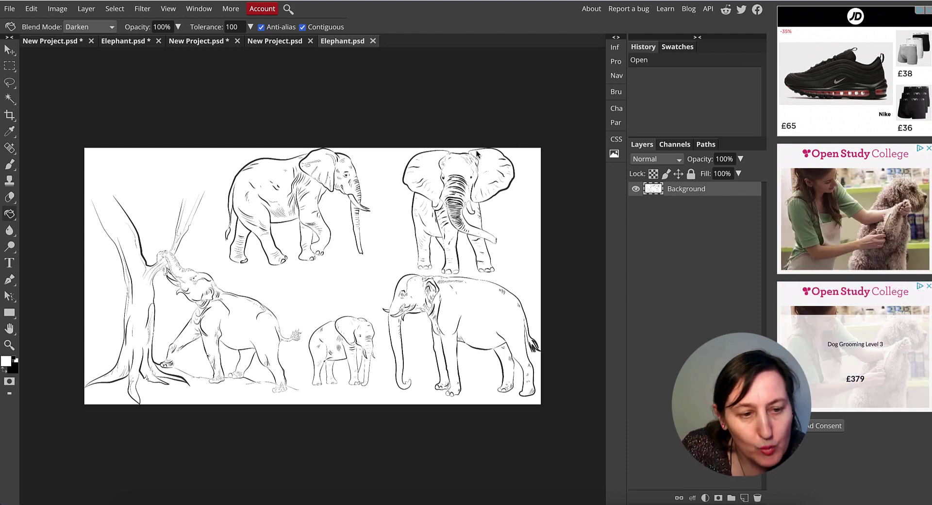
Step: Lasso the front-facing top-right elephant, discarding the faulty first outline and retracing it
{"action": "left_click", "coordinate": [14, 87]}
{"action": "left_click", "coordinate": [48, 82]}
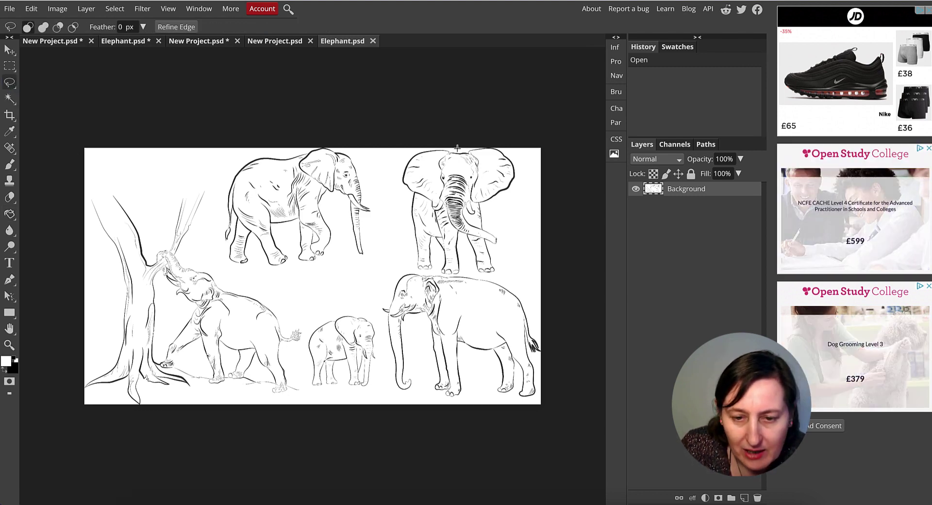
{"action": "left_click_drag", "start_coordinate": [447, 148], "coordinate": [402, 154]}
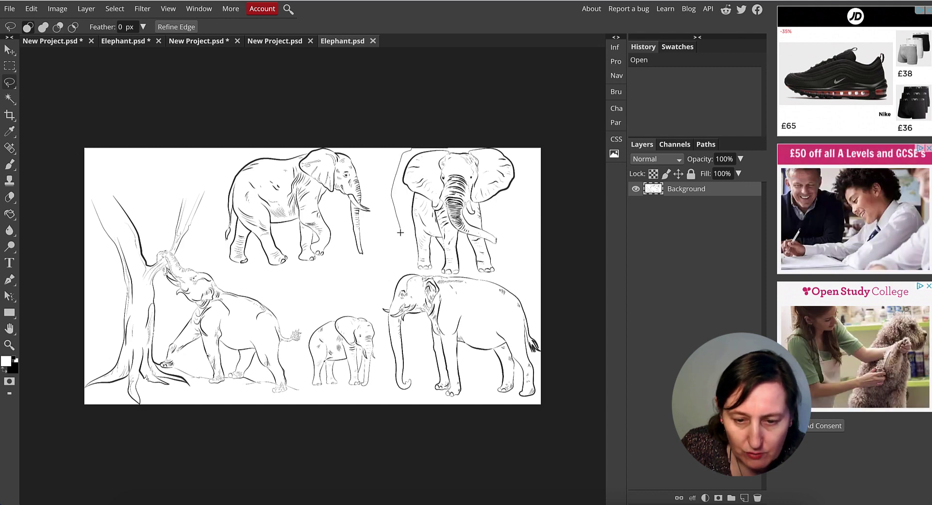
{"action": "mouse_move", "coordinate": [400, 234]}
{"action": "left_mouse_down"}
{"action": "mouse_move", "coordinate": [411, 259]}
{"action": "mouse_move", "coordinate": [446, 278]}
{"action": "mouse_move", "coordinate": [544, 269]}
{"action": "left_mouse_up"}
{"action": "left_click", "coordinate": [544, 270]}
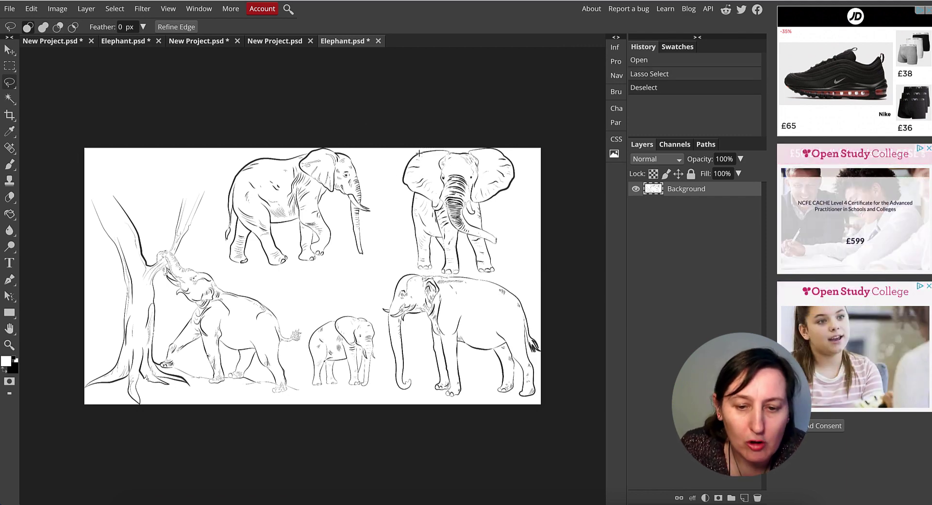
{"action": "mouse_move", "coordinate": [408, 151]}
{"action": "left_mouse_down"}
{"action": "mouse_move", "coordinate": [388, 193]}
{"action": "mouse_move", "coordinate": [402, 254]}
{"action": "mouse_move", "coordinate": [432, 276]}
{"action": "mouse_move", "coordinate": [509, 274]}
{"action": "mouse_move", "coordinate": [535, 249]}
{"action": "mouse_move", "coordinate": [542, 212]}
{"action": "mouse_move", "coordinate": [523, 161]}
{"action": "mouse_move", "coordinate": [499, 146]}
{"action": "mouse_move", "coordinate": [409, 149]}
{"action": "left_mouse_up"}
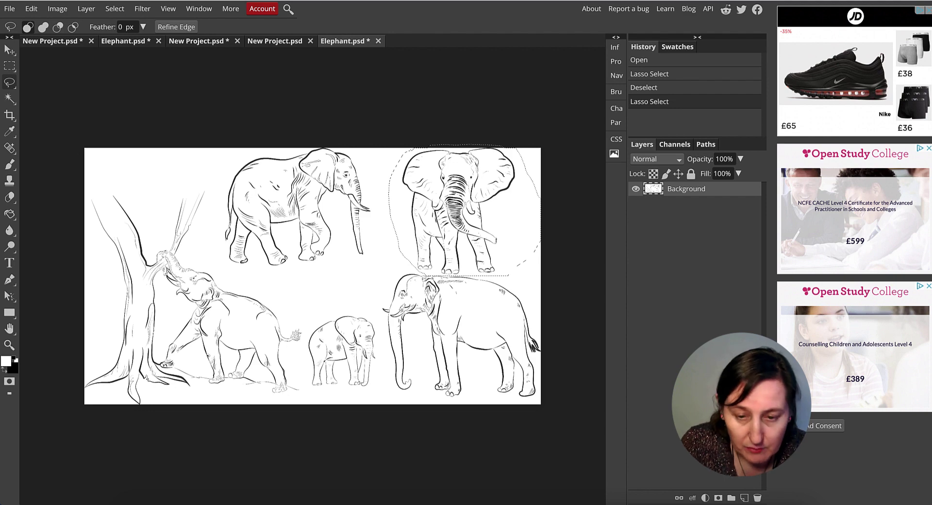
{"action": "scroll", "coordinate": [462, 122], "scroll_direction": "up", "scroll_amount": 1}
{"action": "scroll", "coordinate": [588, 281], "scroll_direction": "up", "scroll_amount": 2}
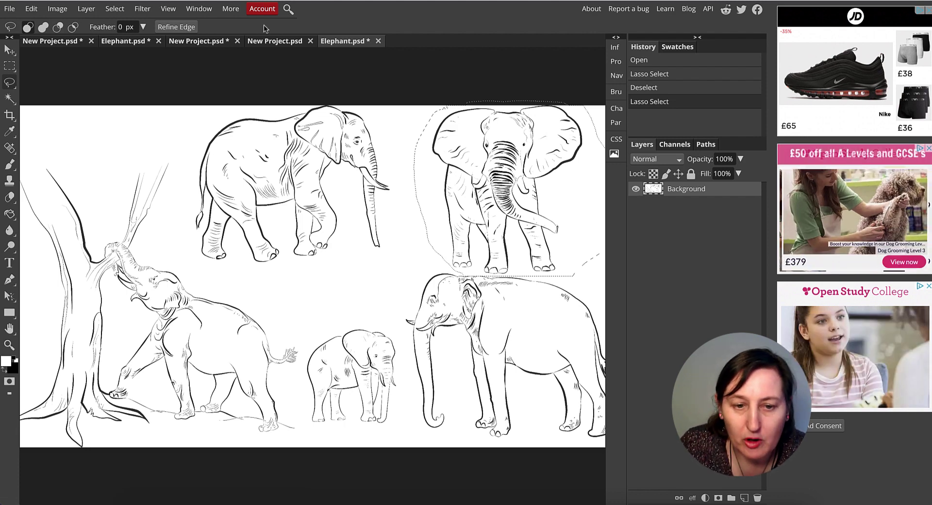
Step: Paste the lassoed elephant into the blank portrait document and unlock its Background layer
{"action": "left_click", "coordinate": [285, 42]}
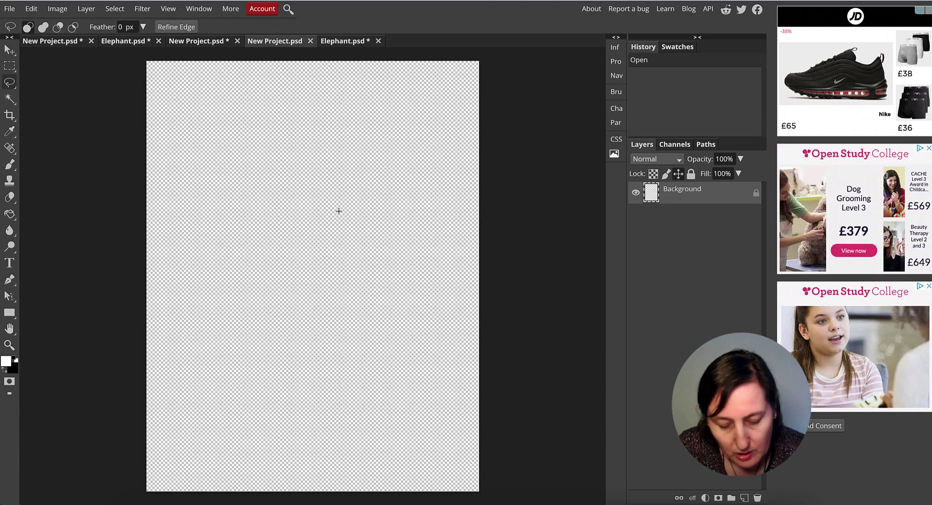
{"action": "key", "text": "ctrl+v"}
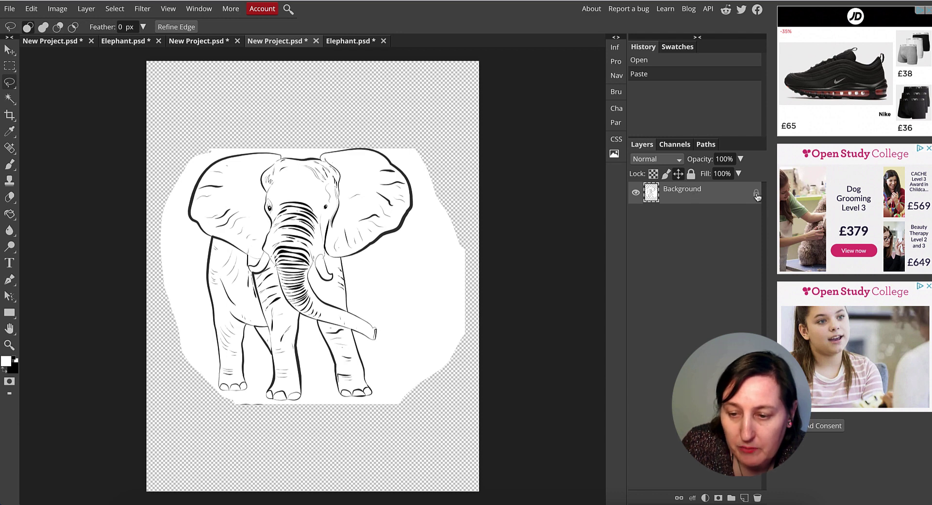
{"action": "left_click", "coordinate": [756, 194]}
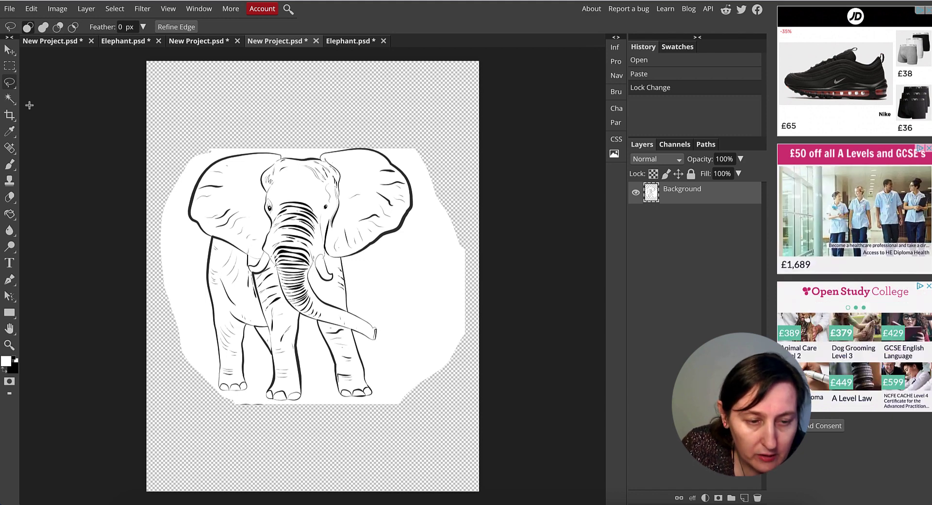
Step: Magic Wand the white inside the left ear and left leg and clear it to transparency
{"action": "left_click", "coordinate": [9, 98]}
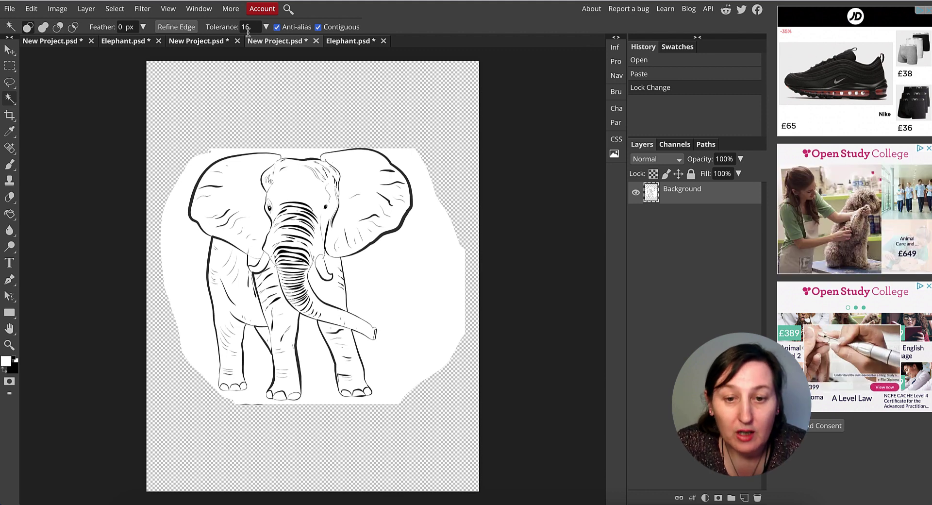
{"action": "scroll", "coordinate": [247, 30], "scroll_direction": "down", "scroll_amount": 1}
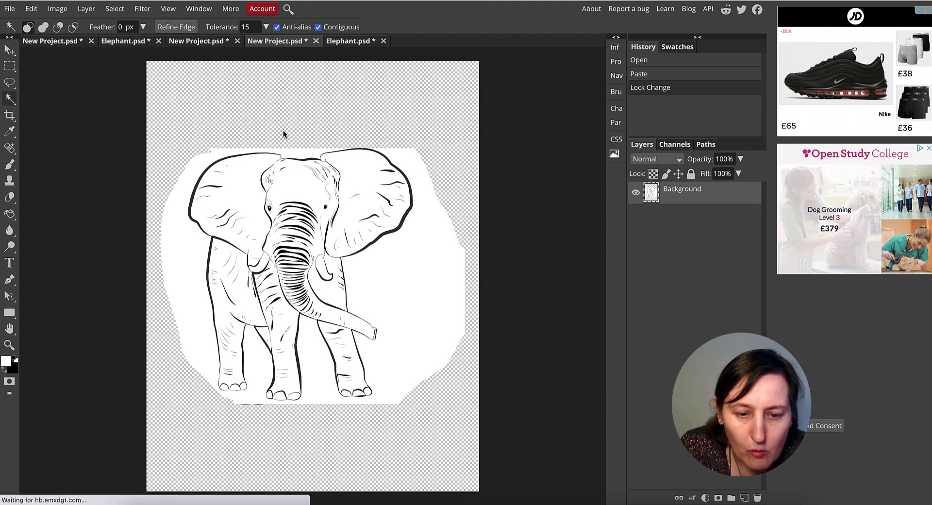
{"action": "left_click", "coordinate": [245, 175]}
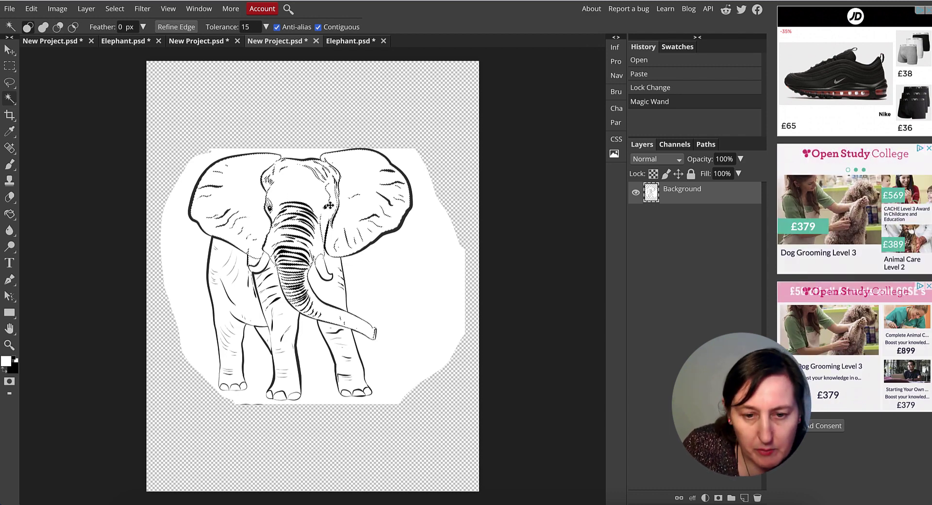
{"action": "key", "text": "Delete"}
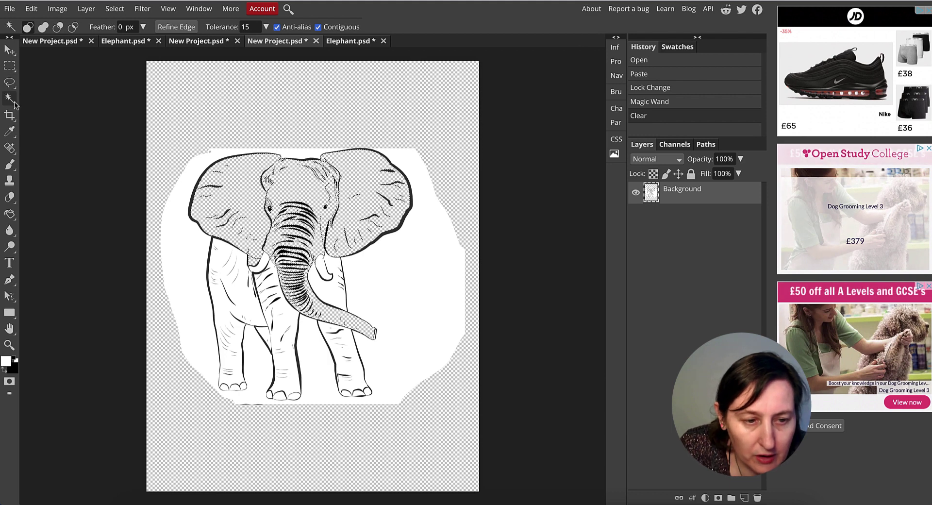
{"action": "left_click", "coordinate": [240, 286]}
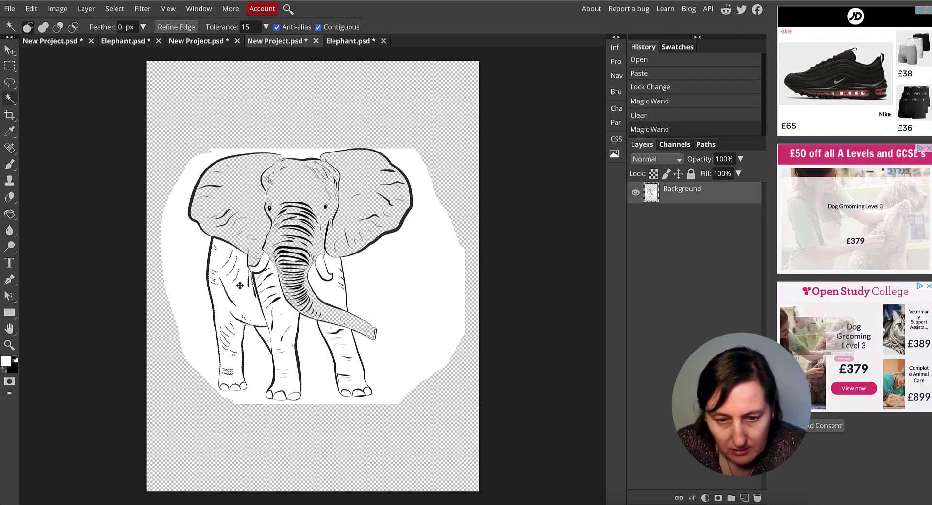
{"action": "key", "text": "Delete"}
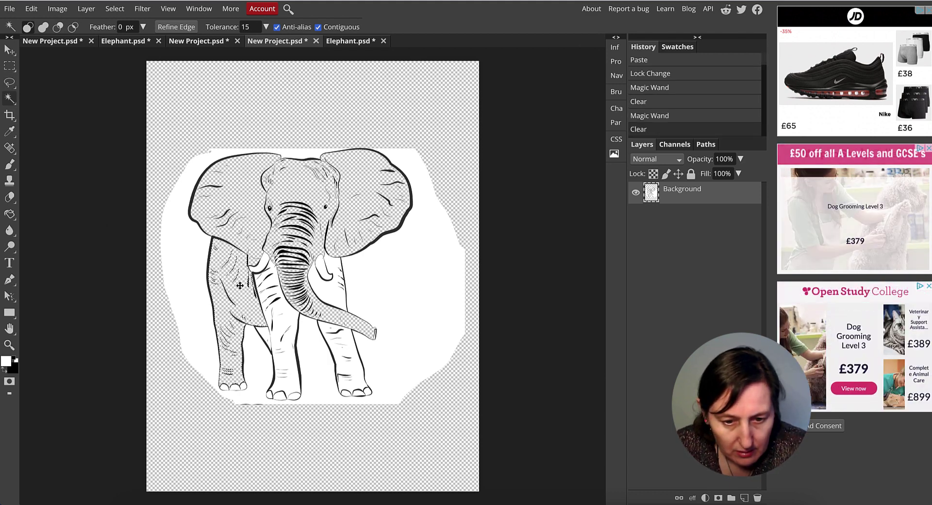
{"action": "left_click", "coordinate": [279, 326]}
{"action": "key", "text": "Delete"}
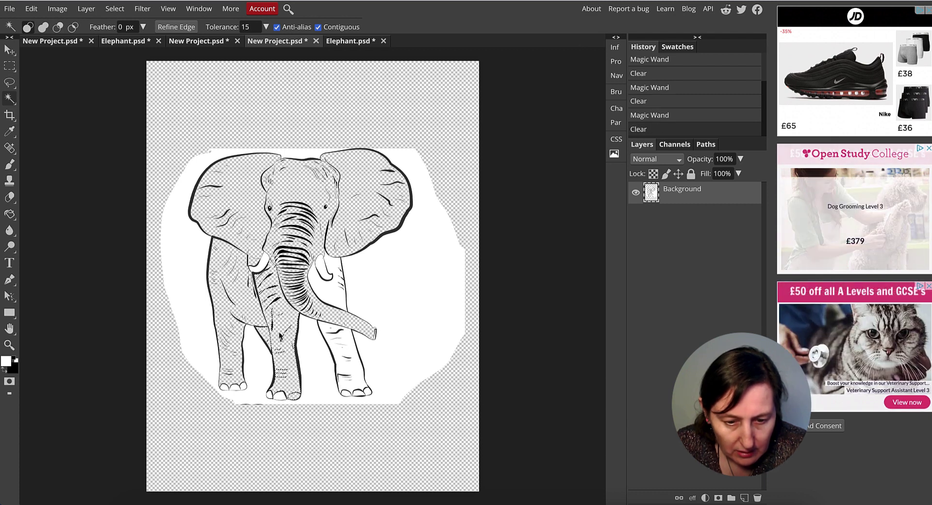
{"action": "key", "text": "ctrl+z"}
Step: Clear the white area near the tusk to transparency, undoing the inner-leg clearing
{"action": "left_click", "coordinate": [339, 288]}
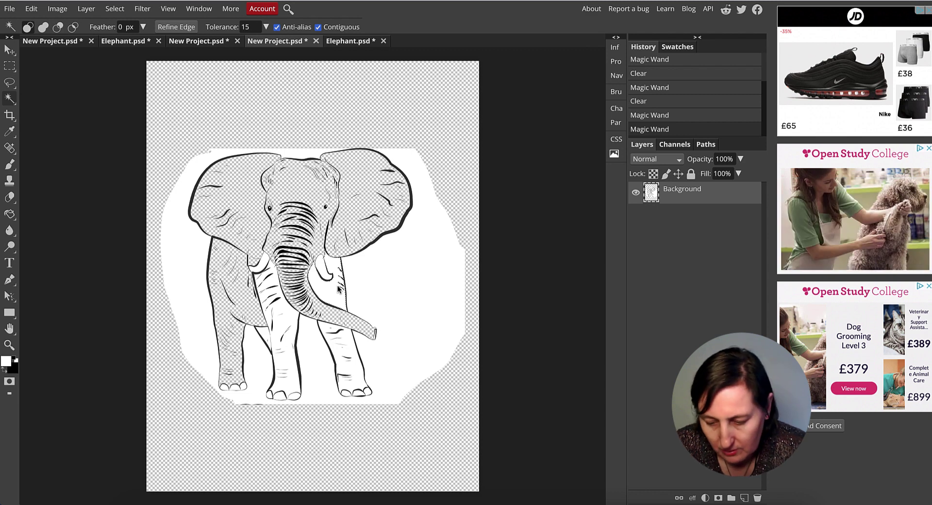
{"action": "key", "text": "Delete"}
{"action": "left_click", "coordinate": [336, 341]}
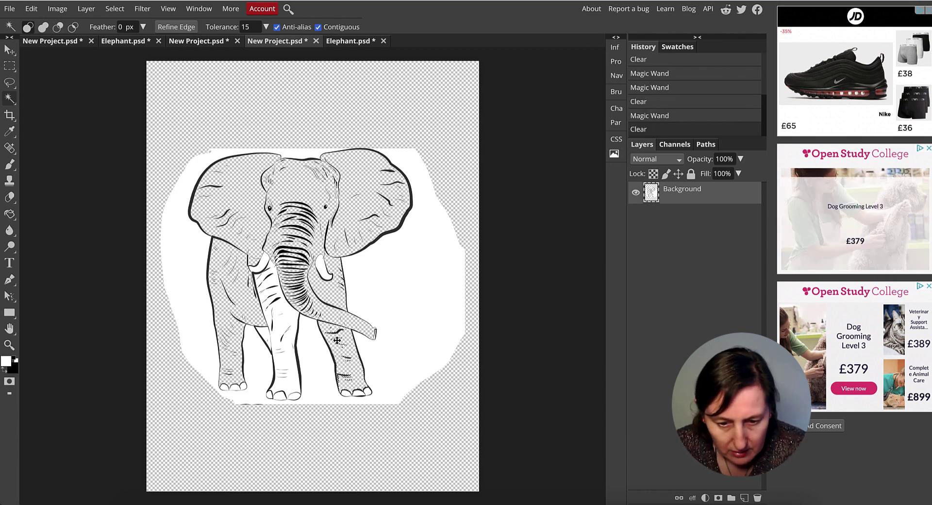
{"action": "left_click", "coordinate": [288, 371]}
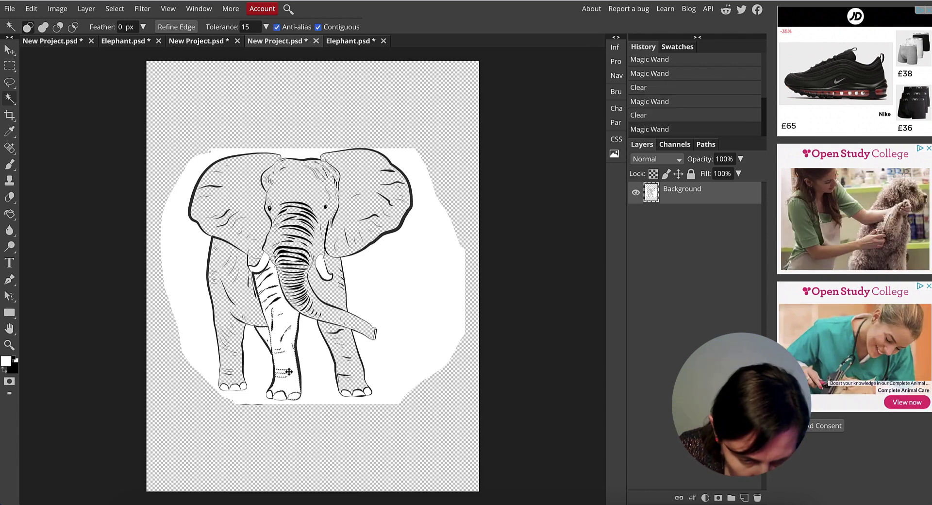
{"action": "key", "text": "Delete"}
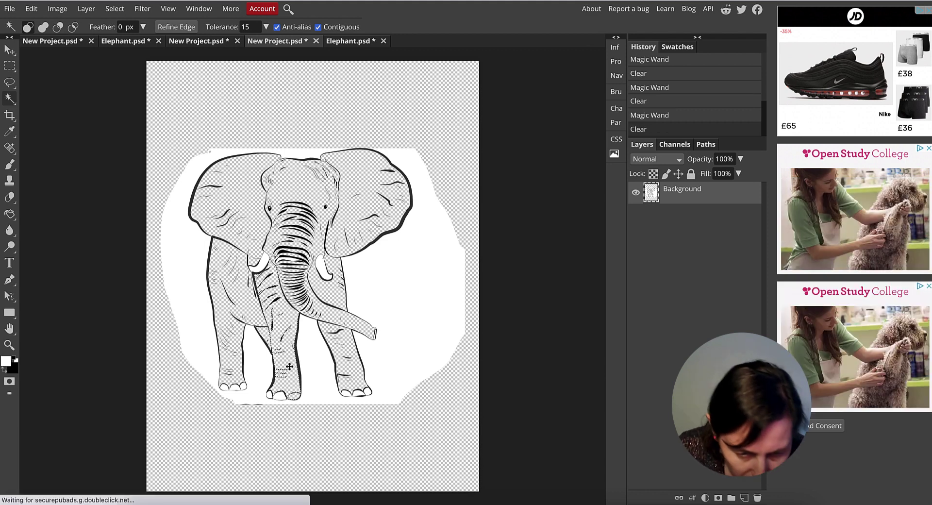
{"action": "key", "text": "ctrl+z"}
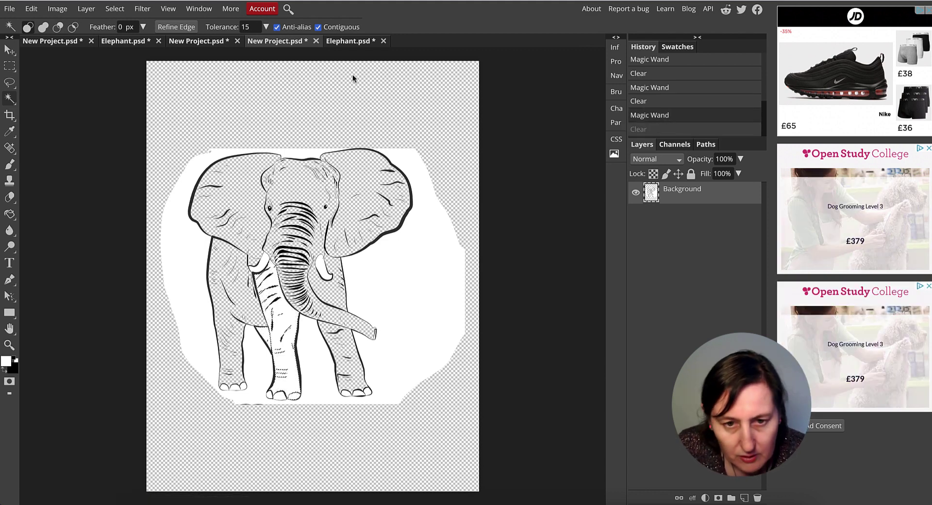
Step: Set the Magic Wand tolerance to 10 and clear the white patch on the trunk
{"action": "left_click", "coordinate": [247, 27]}
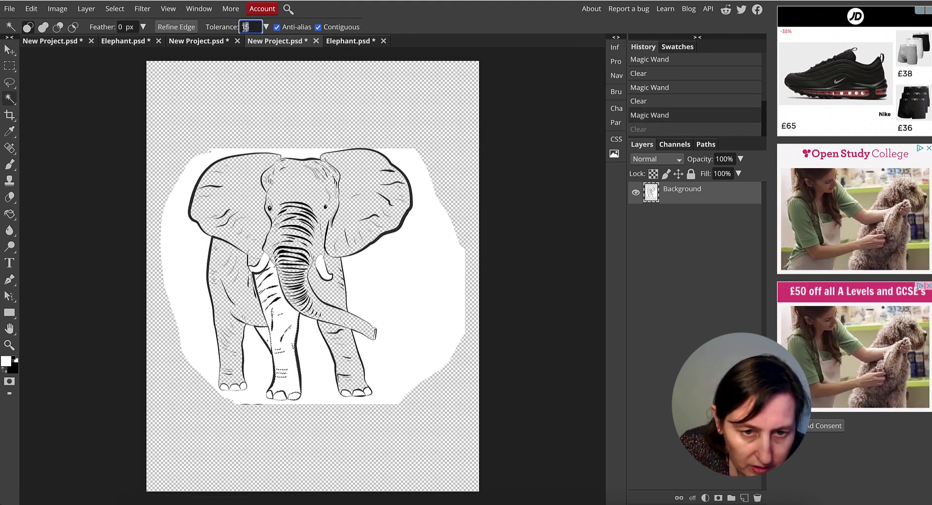
{"action": "left_click_drag", "start_coordinate": [257, 27], "coordinate": [233, 26]}
{"action": "type", "text": "10"}
{"action": "key", "text": "ctrl+d"}
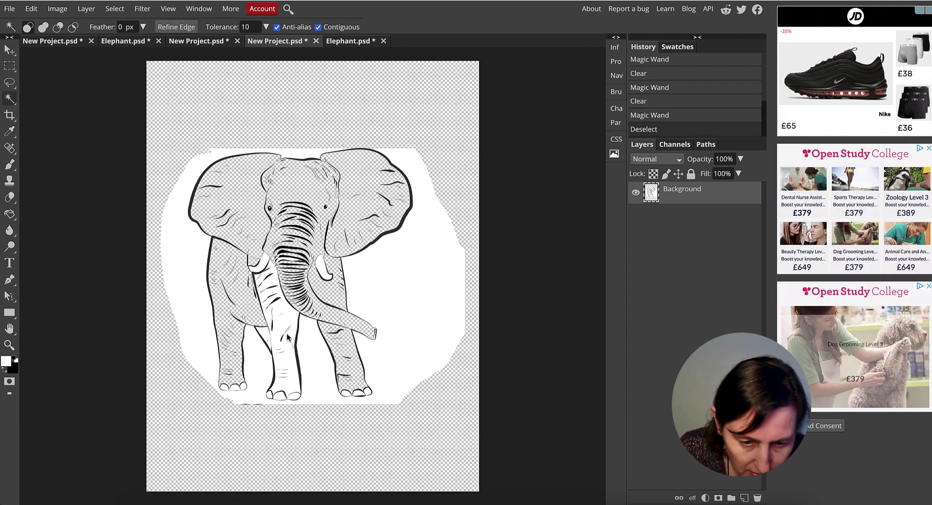
{"action": "left_click", "coordinate": [277, 311]}
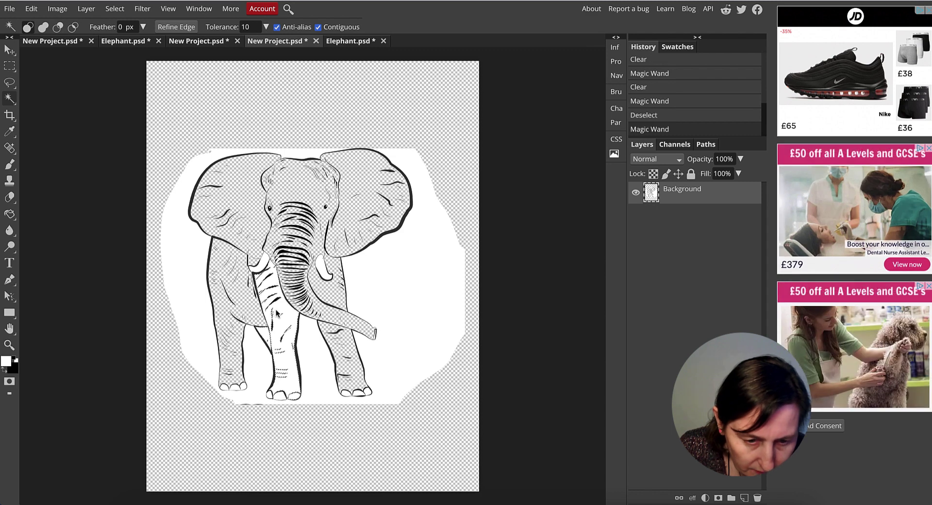
{"action": "key", "text": "Delete"}
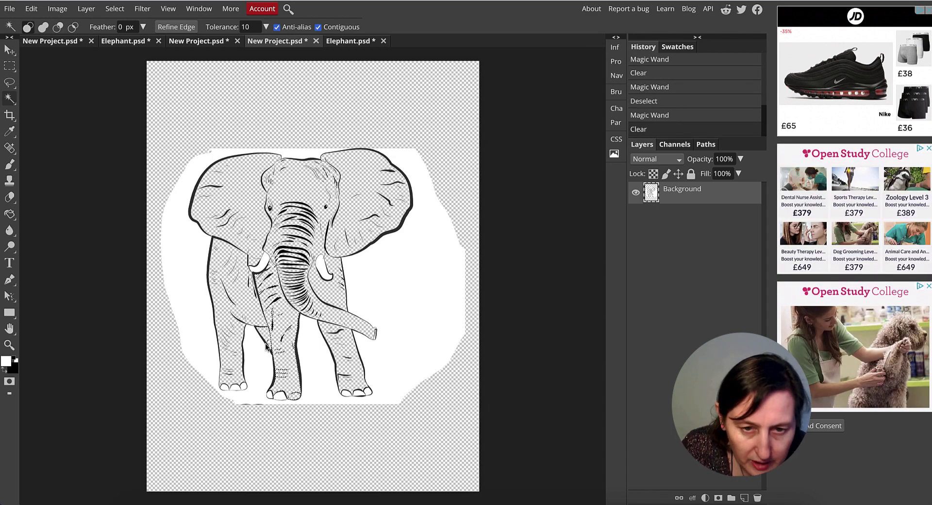
{"action": "key", "text": "ctrl+d"}
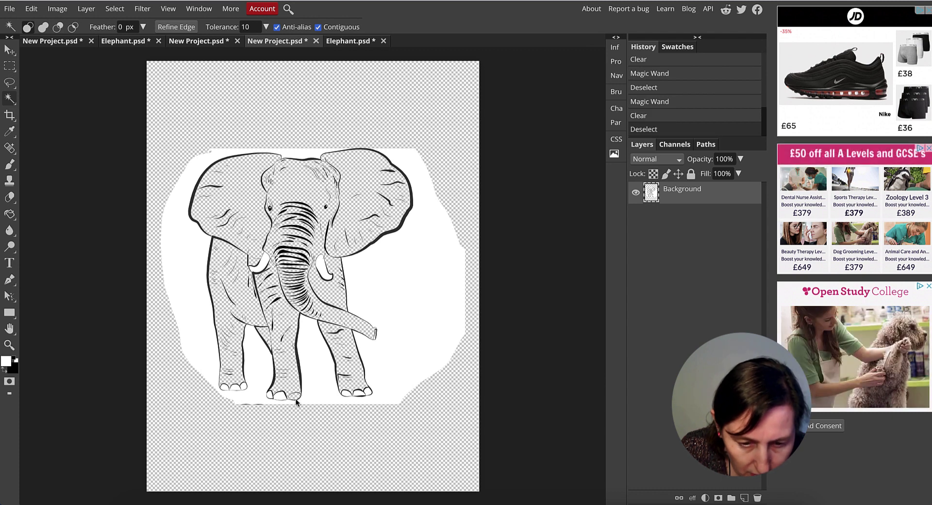
{"action": "left_click", "coordinate": [294, 397]}
{"action": "key", "text": "ctrl+d"}
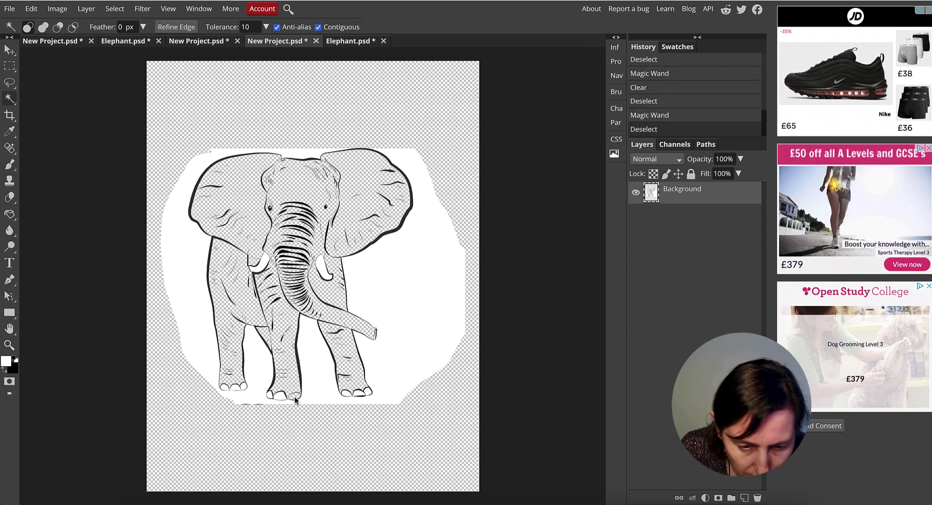
{"action": "key", "text": "ctrl+z"}
{"action": "key", "text": "ctrl+z"}
Step: Lower the tolerance to 2 and clear the remaining white patches in the trunk and leg
{"action": "left_click", "coordinate": [251, 28]}
{"action": "type", "text": "2"}
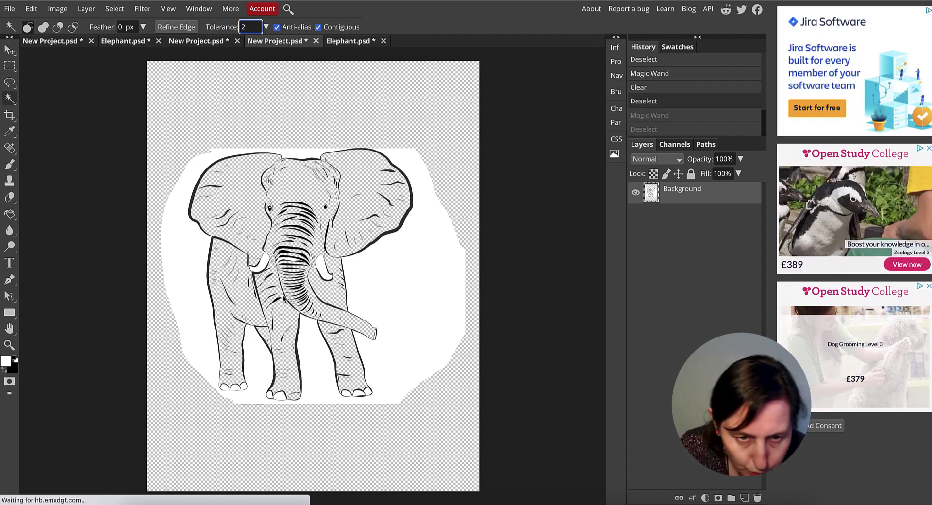
{"action": "left_click", "coordinate": [289, 313]}
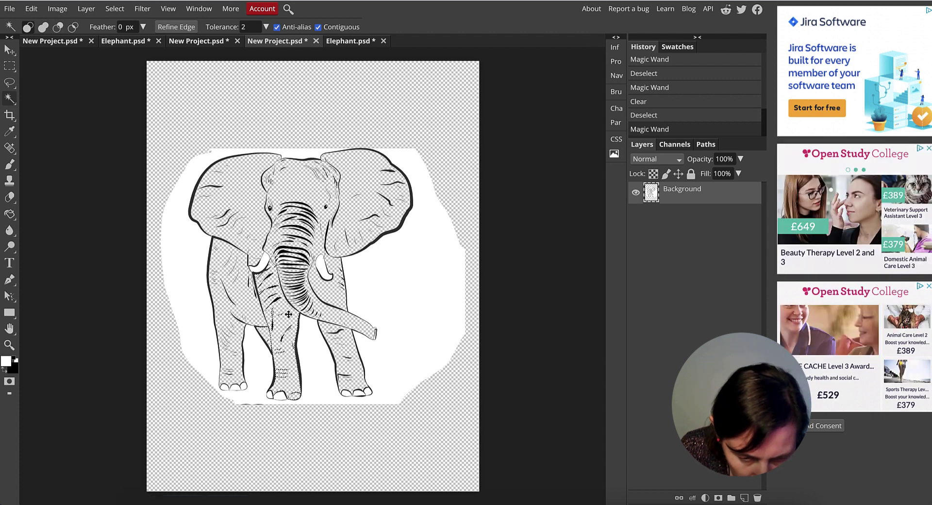
{"action": "scroll", "coordinate": [287, 311], "scroll_direction": "down", "scroll_amount": 5}
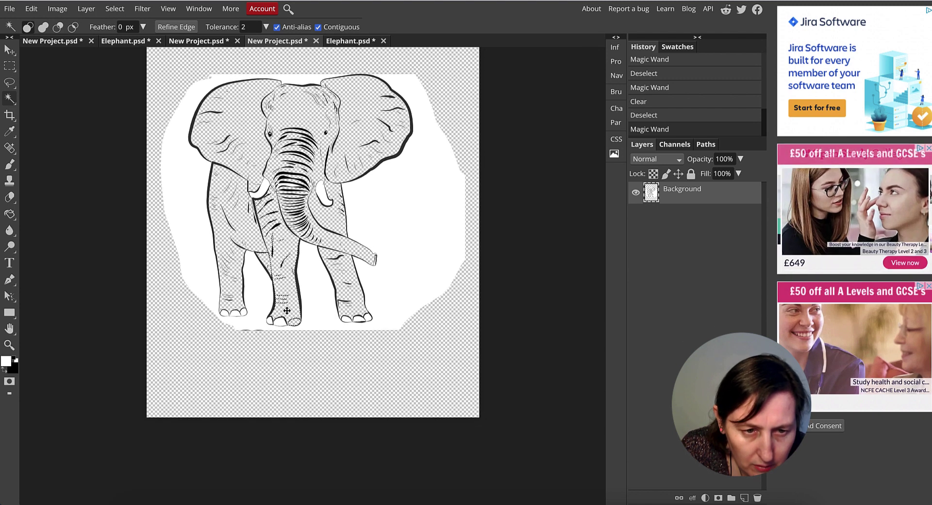
{"action": "scroll", "coordinate": [287, 310], "scroll_direction": "down", "scroll_amount": 1}
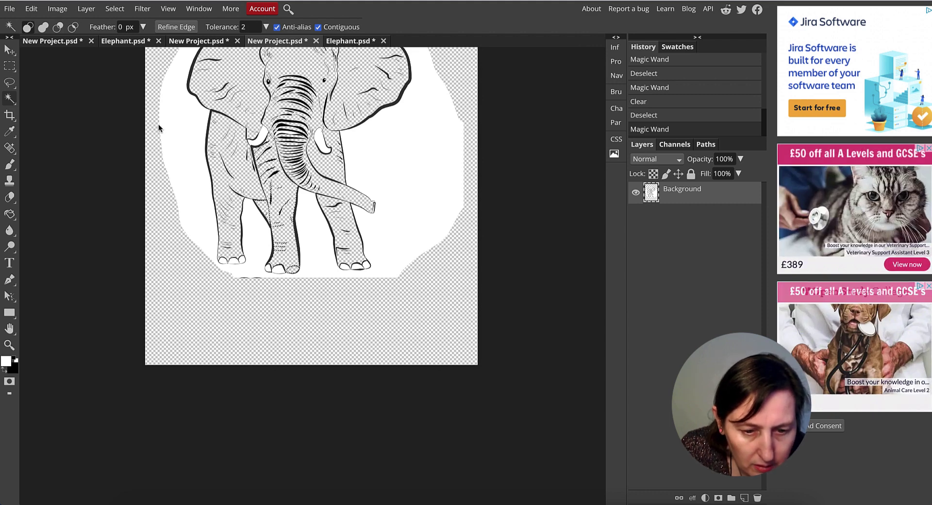
{"action": "key", "text": "ctrl+z"}
{"action": "key", "text": "ctrl+z"}
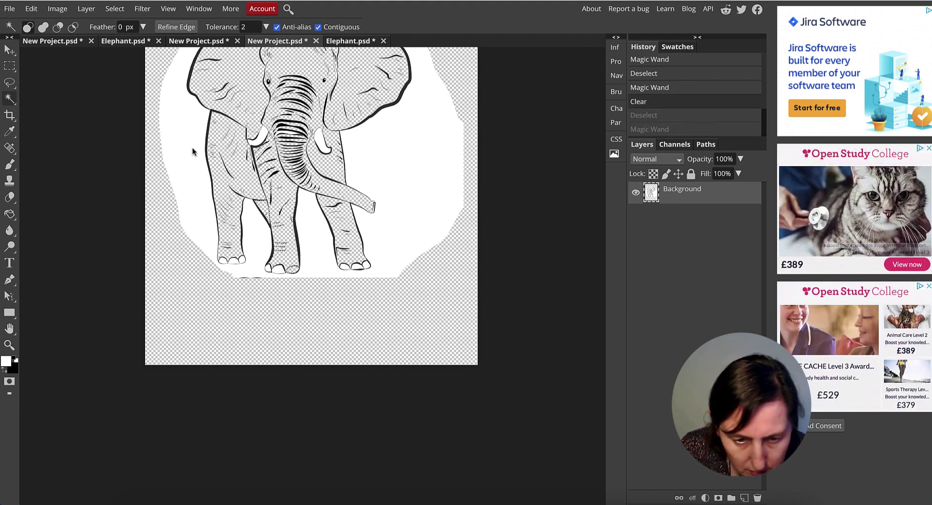
{"action": "key", "text": "ctrl+z"}
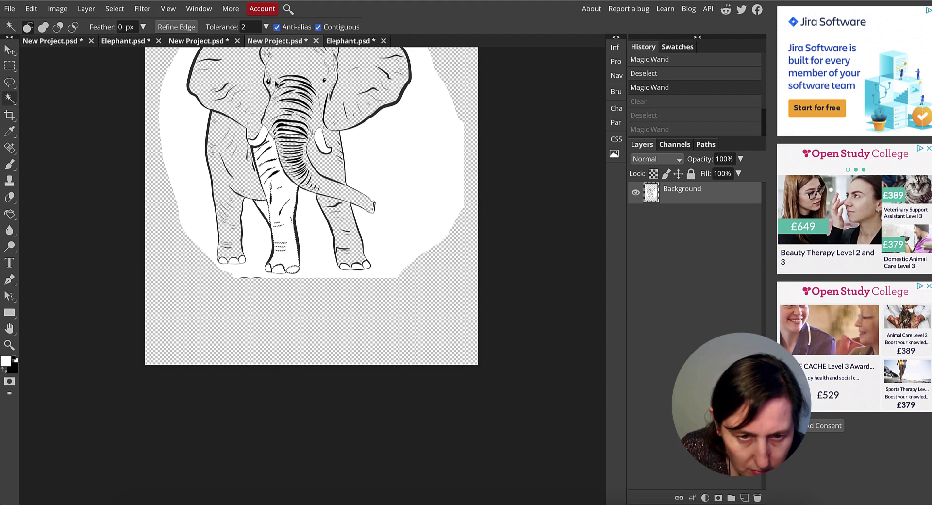
{"action": "left_click", "coordinate": [336, 237]}
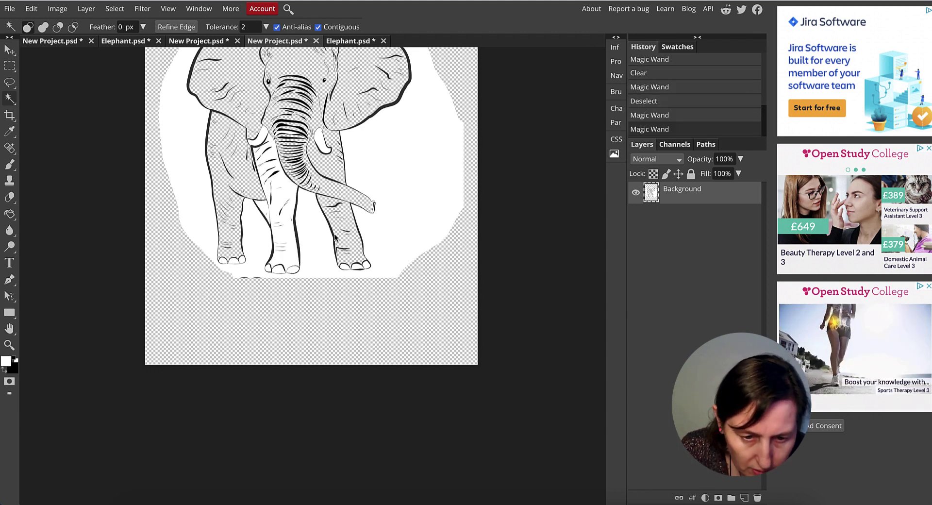
{"action": "left_click", "coordinate": [282, 217]}
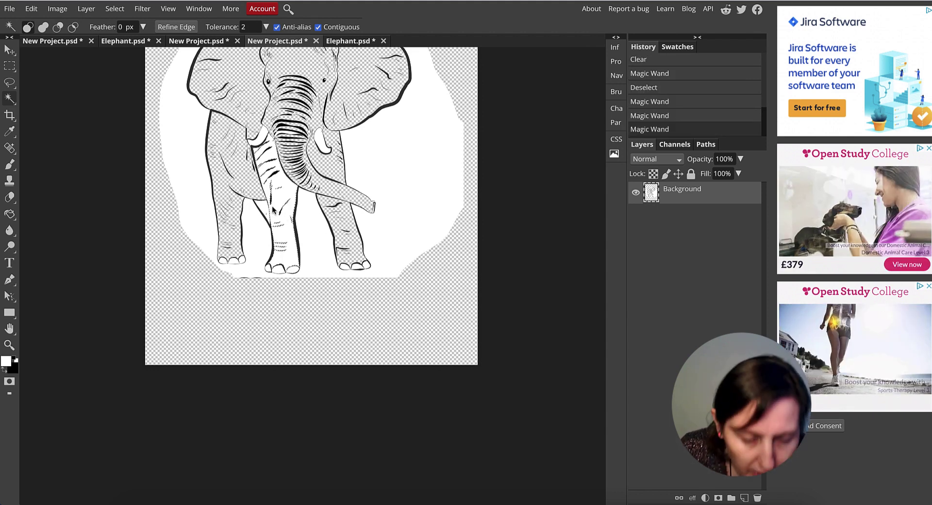
{"action": "key", "text": "Delete"}
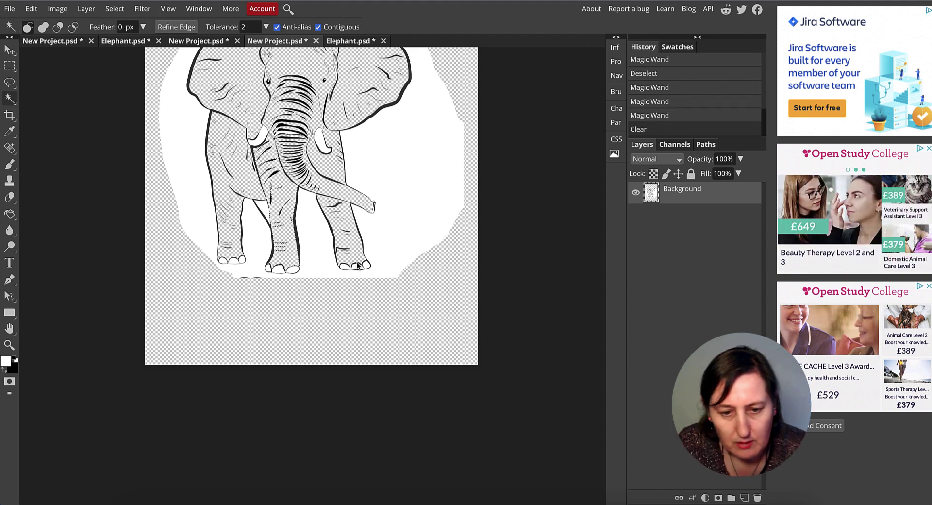
{"action": "left_click", "coordinate": [268, 212]}
{"action": "key", "text": "Delete"}
{"action": "scroll", "coordinate": [425, 272], "scroll_direction": "up", "scroll_amount": 3}
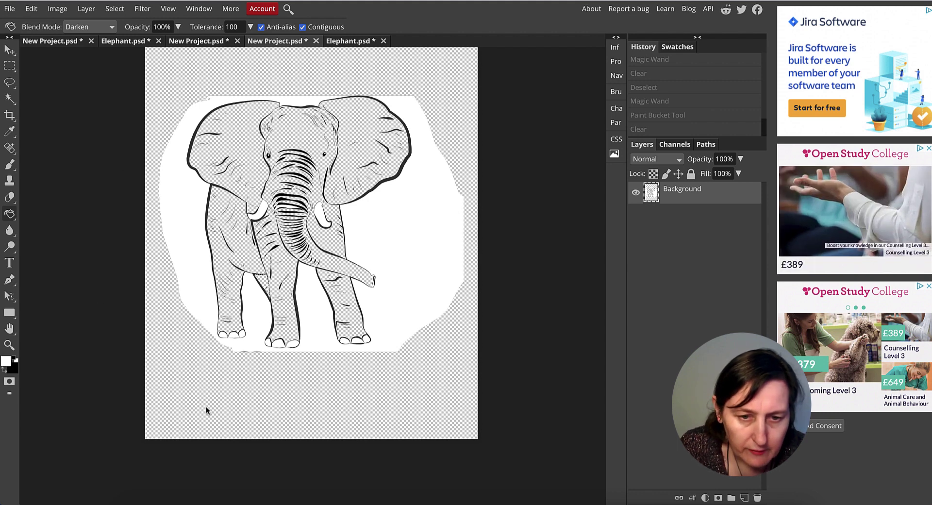
Step: Select the transparent surround with Magic Wand, fill it white with Paint Bucket, then deselect
{"action": "left_click", "coordinate": [11, 98]}
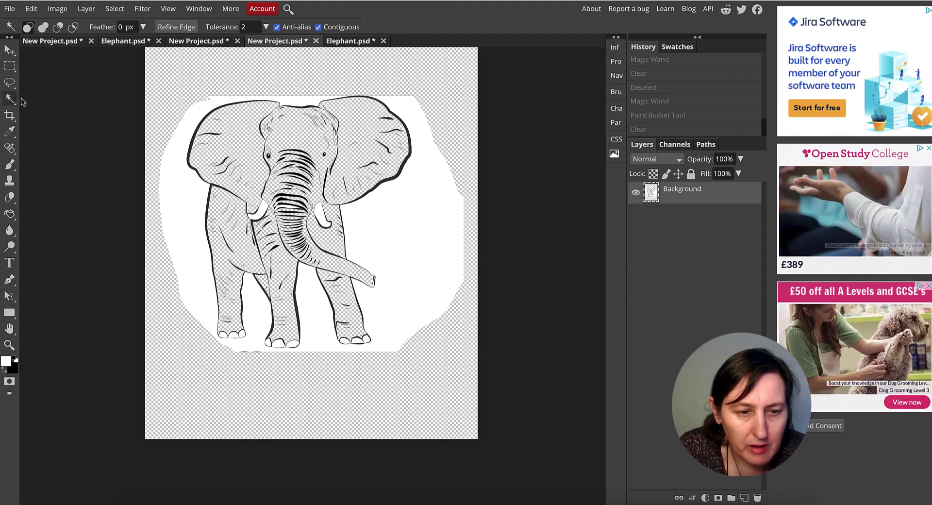
{"action": "left_click", "coordinate": [206, 73]}
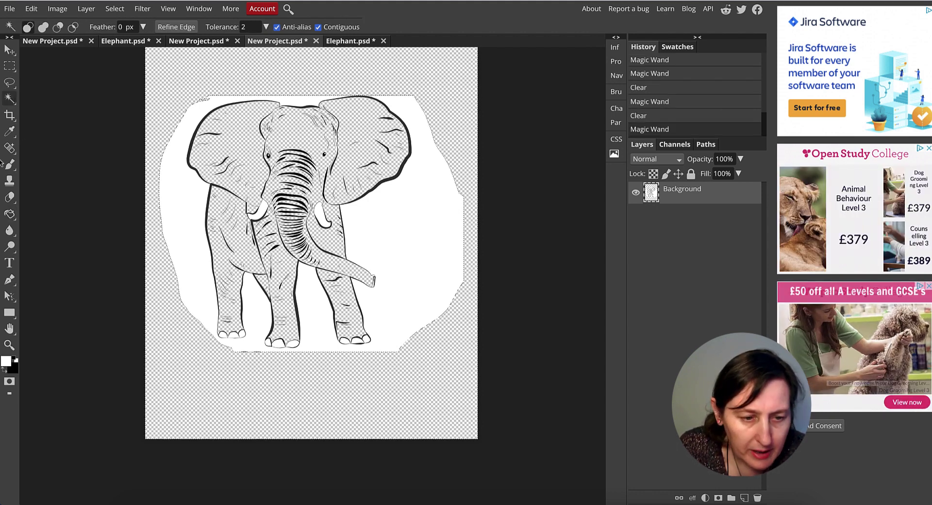
{"action": "left_click", "coordinate": [11, 215]}
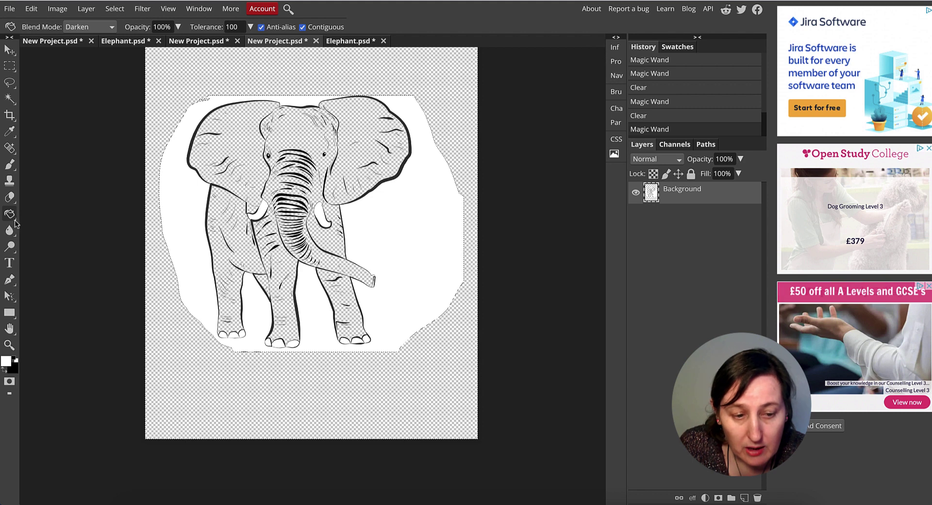
{"action": "right_click", "coordinate": [16, 221]}
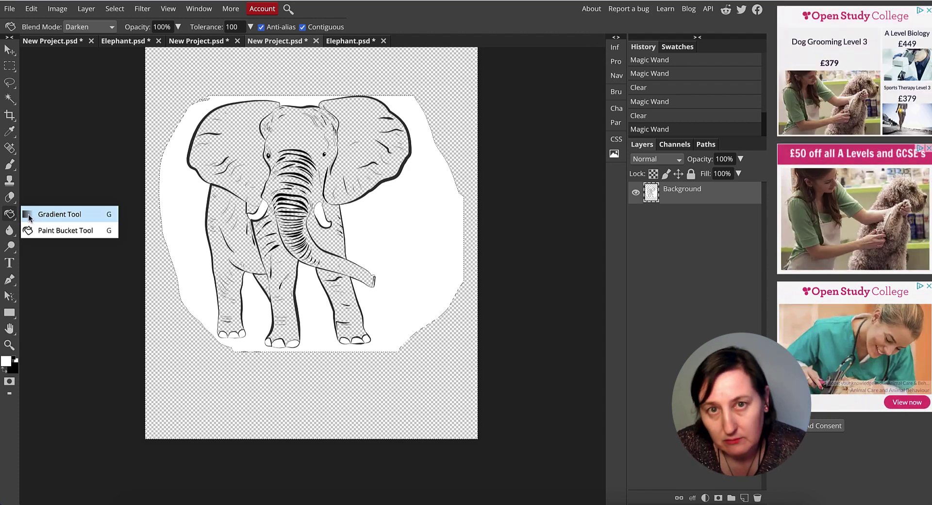
{"action": "left_click", "coordinate": [66, 236]}
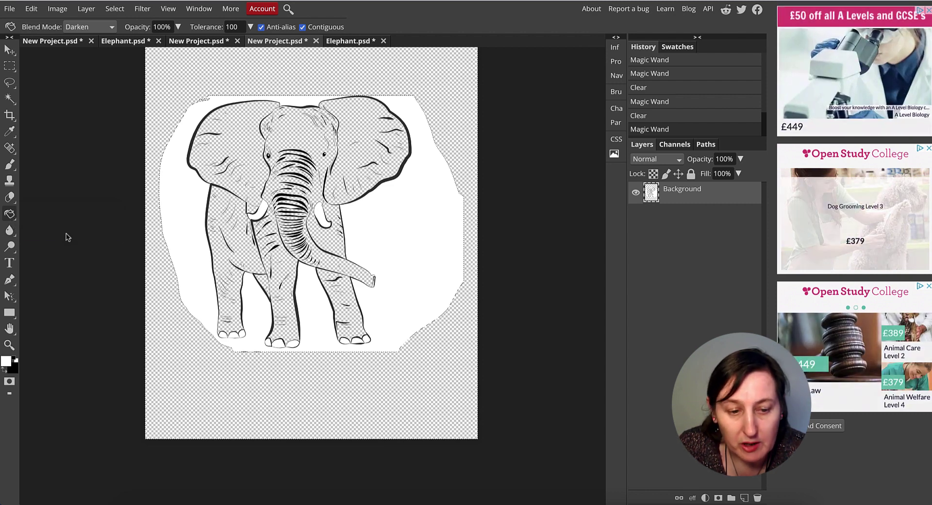
{"action": "left_click", "coordinate": [173, 71]}
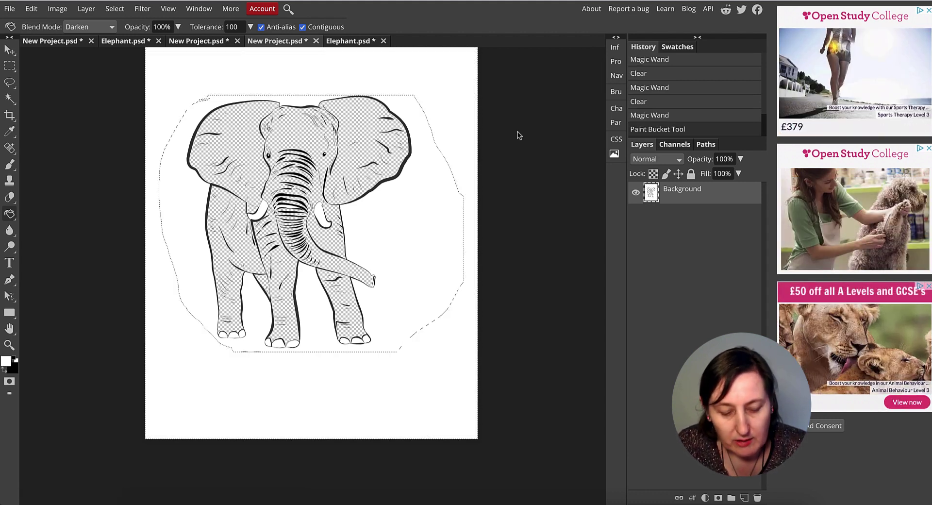
{"action": "key", "text": "ctrl+d"}
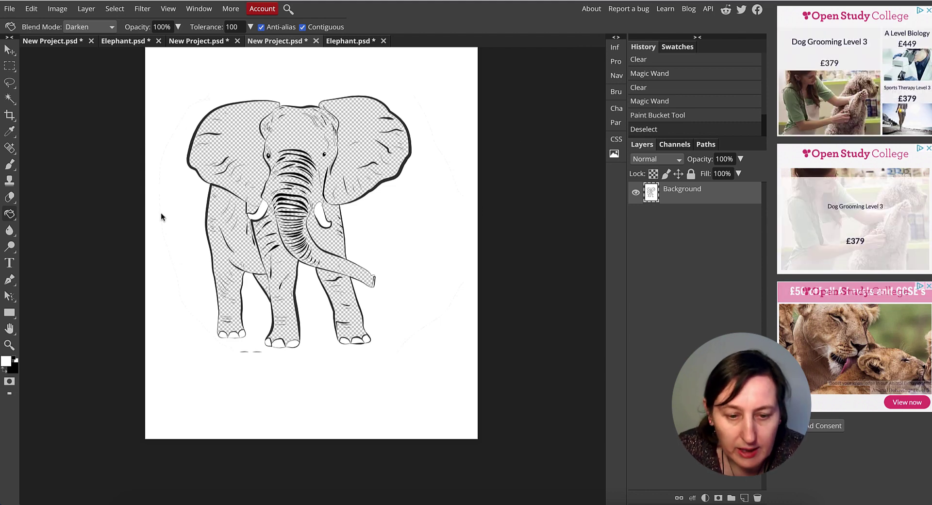
Step: Erase the stray marks and spots below the elephant's feet with the Eraser
{"action": "key", "text": "e"}
{"action": "left_click_drag", "start_coordinate": [364, 359], "coordinate": [236, 361]}
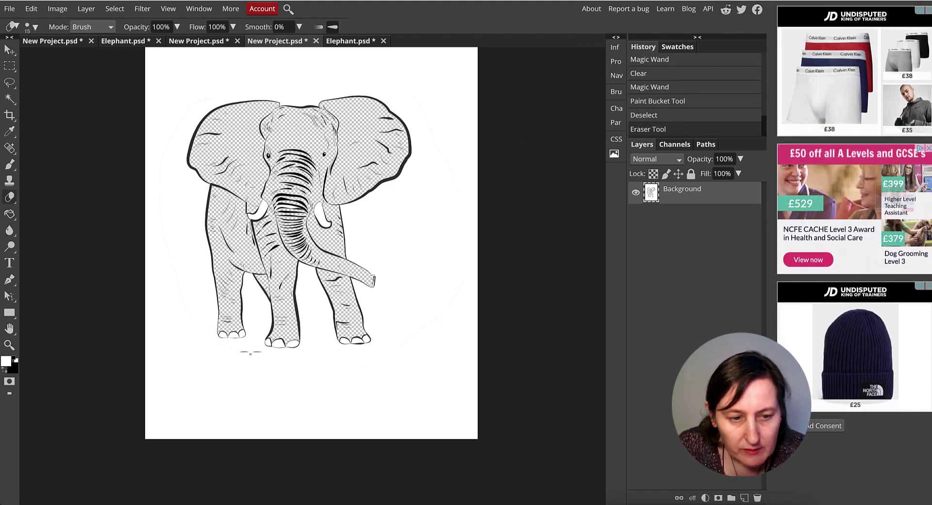
{"action": "right_click", "coordinate": [12, 203]}
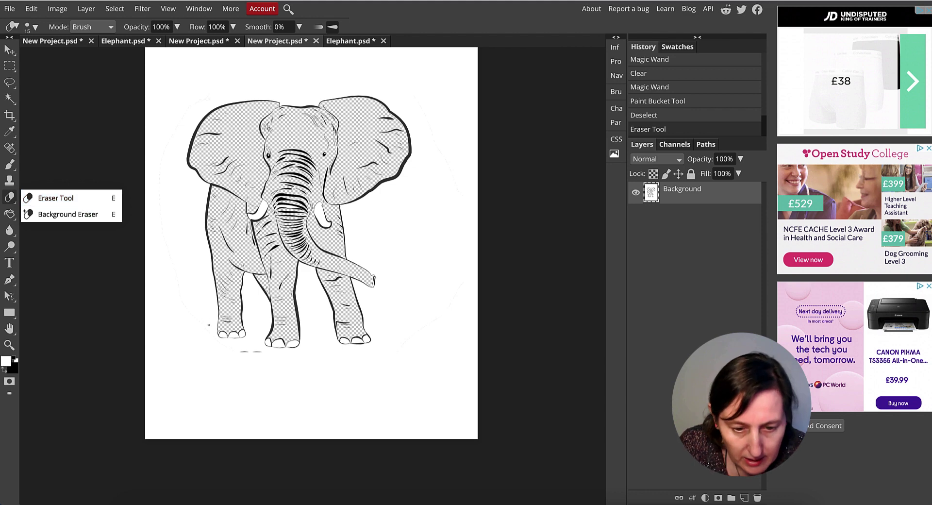
{"action": "left_click", "coordinate": [245, 353]}
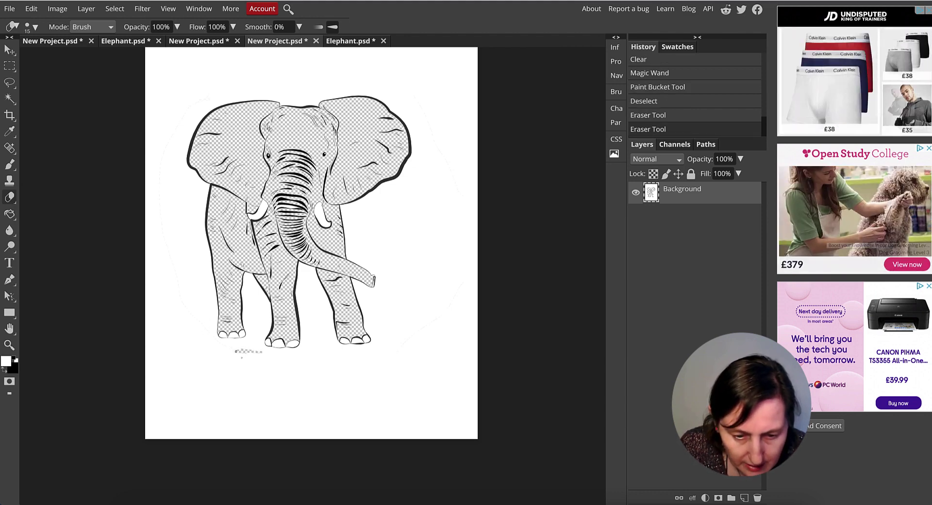
{"action": "left_click", "coordinate": [242, 357]}
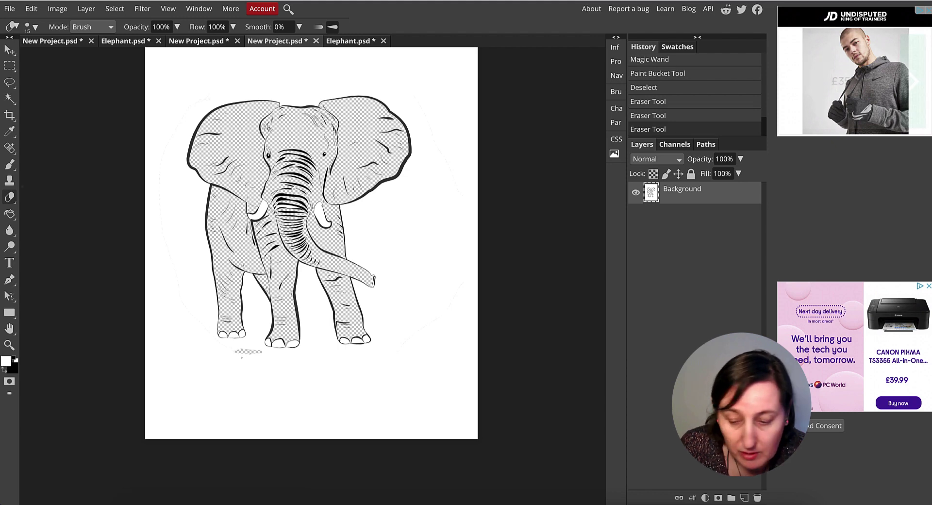
Step: Fill the grey patch below the feet white and brush over the leftover mark
{"action": "key", "text": "ctrl+plus"}
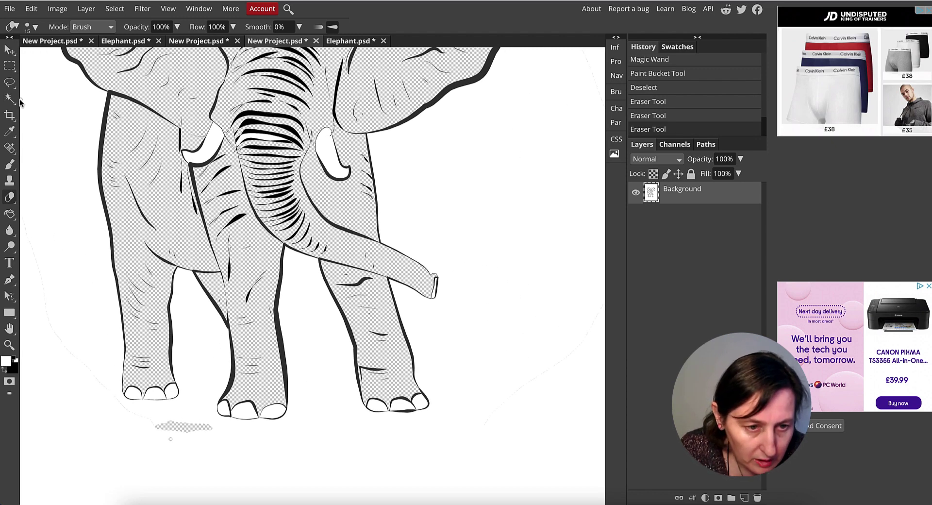
{"action": "left_click", "coordinate": [11, 217]}
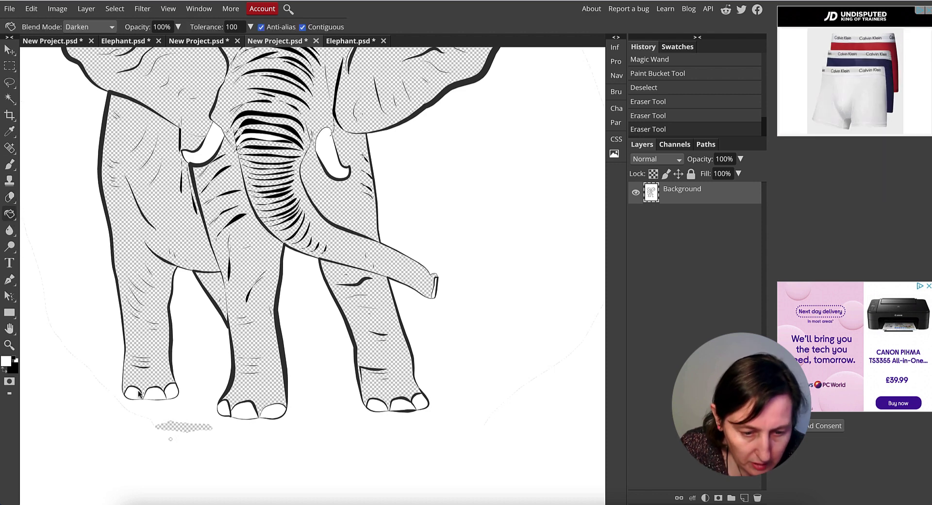
{"action": "left_click", "coordinate": [182, 428]}
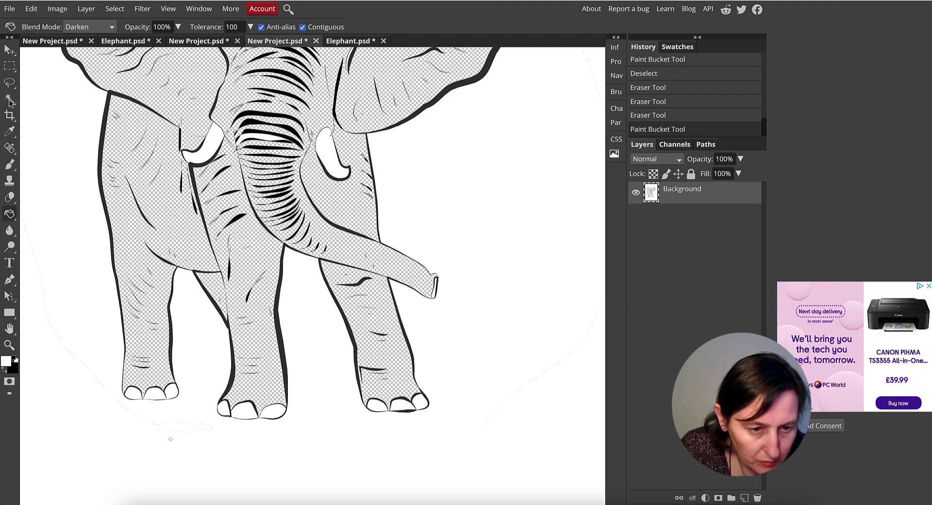
{"action": "left_click", "coordinate": [9, 164]}
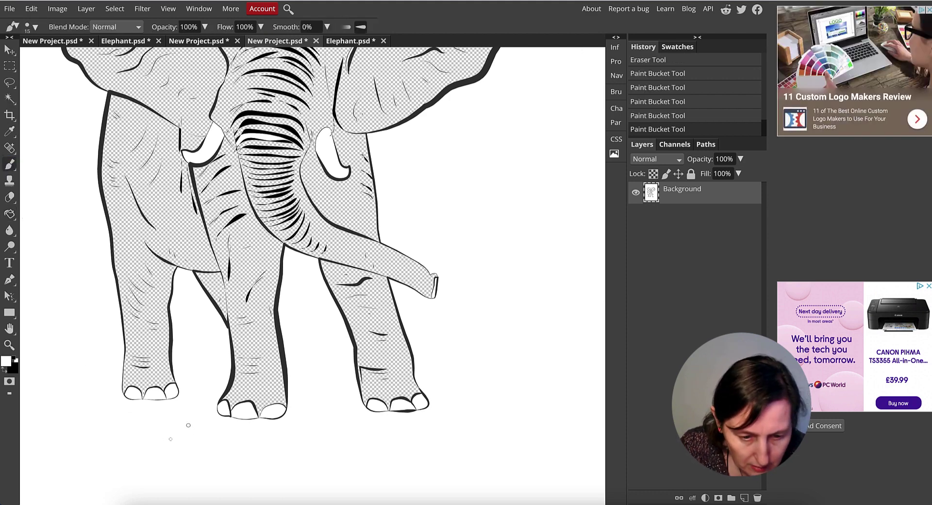
{"action": "left_click", "coordinate": [139, 464]}
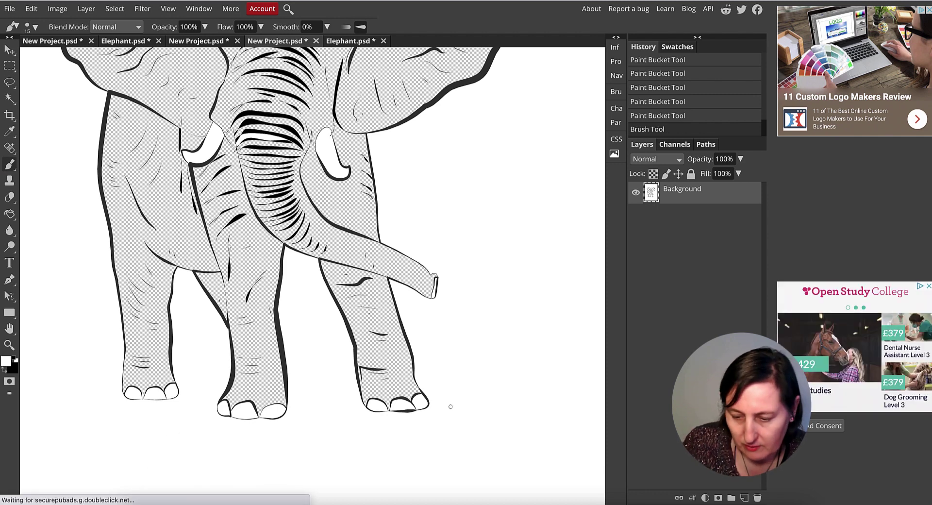
{"action": "key", "text": "ctrl+minus"}
{"action": "key", "text": "ctrl+minus"}
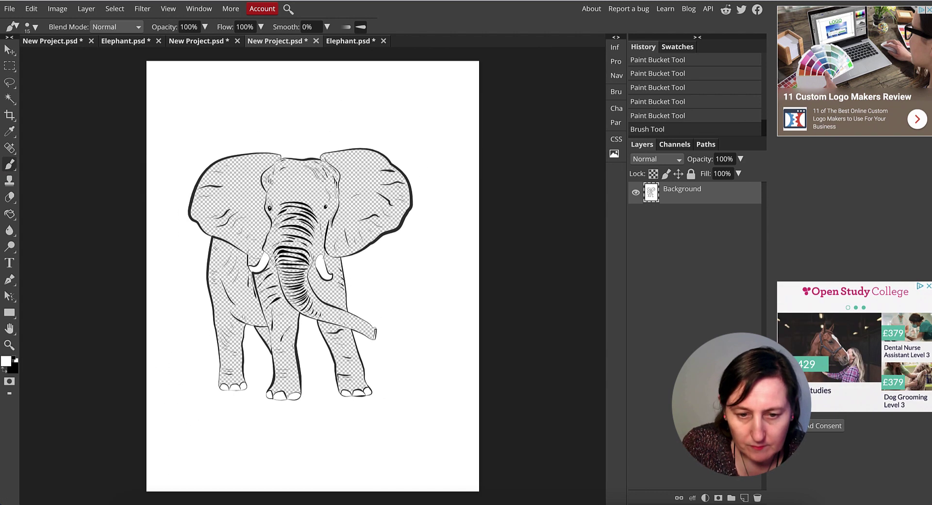
Step: Switch to the Move tool and scroll the elephant page back into view
{"action": "left_click", "coordinate": [9, 49]}
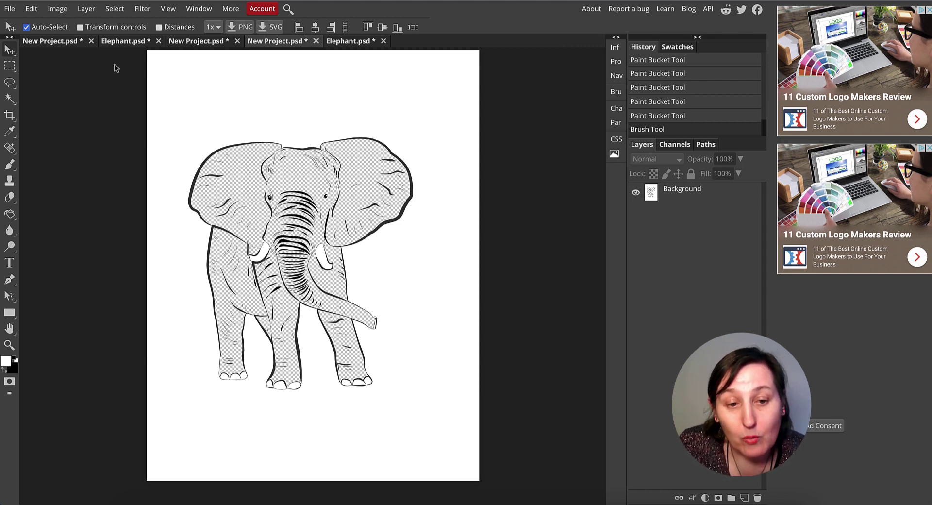
{"action": "scroll", "coordinate": [116, 68], "scroll_direction": "down", "scroll_amount": 2}
{"action": "scroll", "coordinate": [117, 68], "scroll_direction": "right", "scroll_amount": 1}
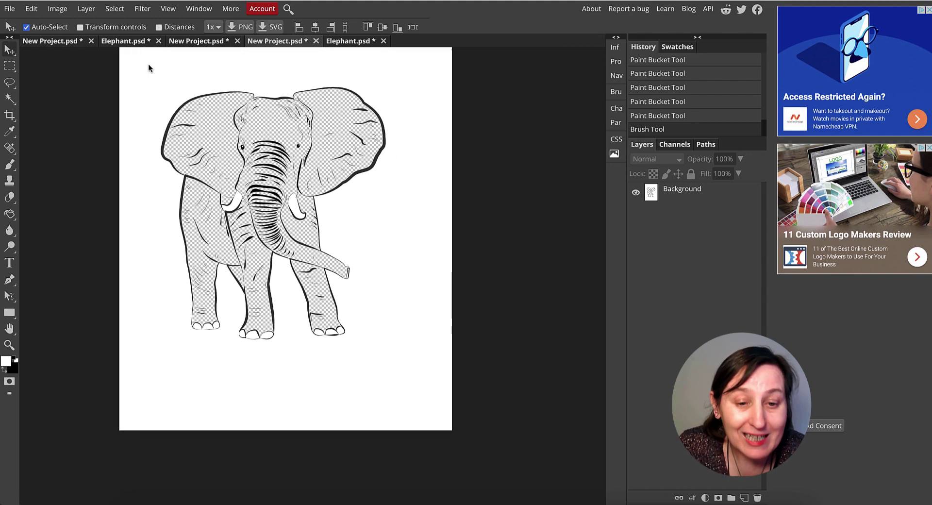
{"action": "scroll", "coordinate": [279, 93], "scroll_direction": "up", "scroll_amount": 3}
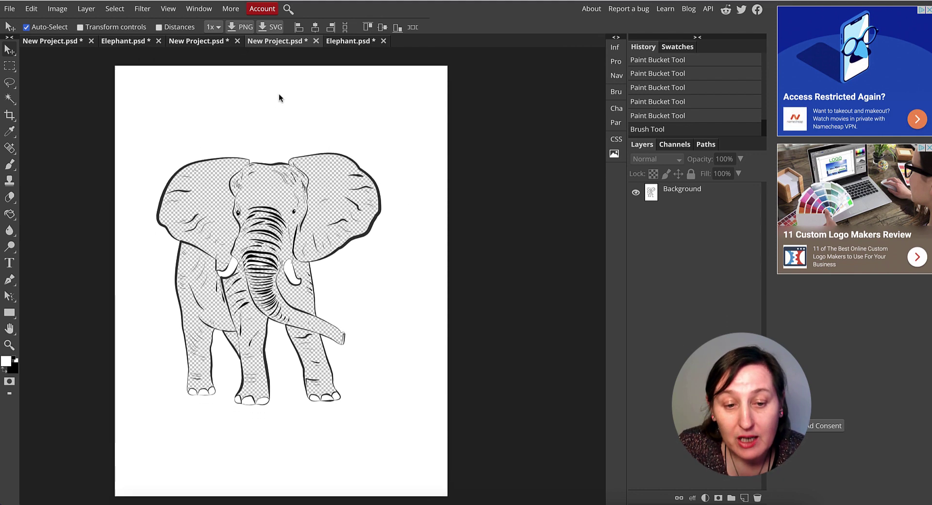
{"action": "scroll", "coordinate": [279, 94], "scroll_direction": "down", "scroll_amount": 1}
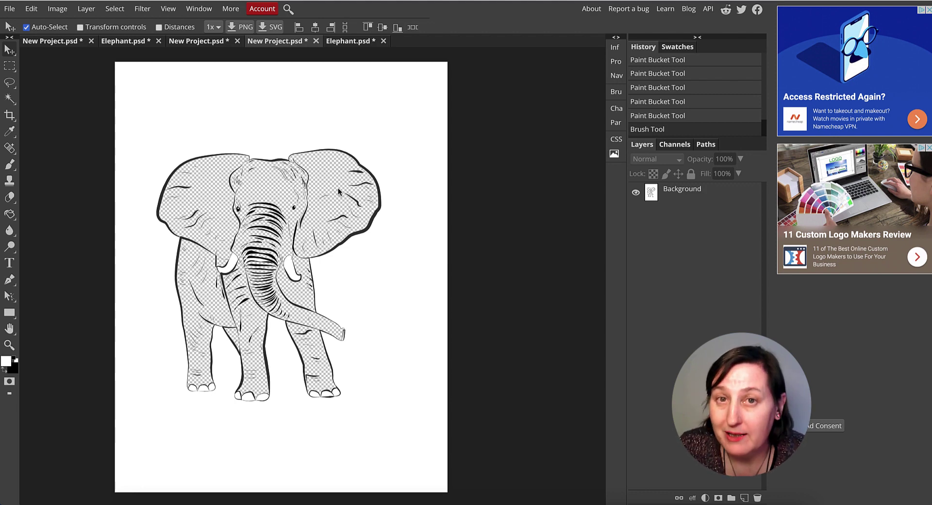
Step: Export the elephant page as a 2550 × 3300 px PNG
{"action": "left_click", "coordinate": [9, 8]}
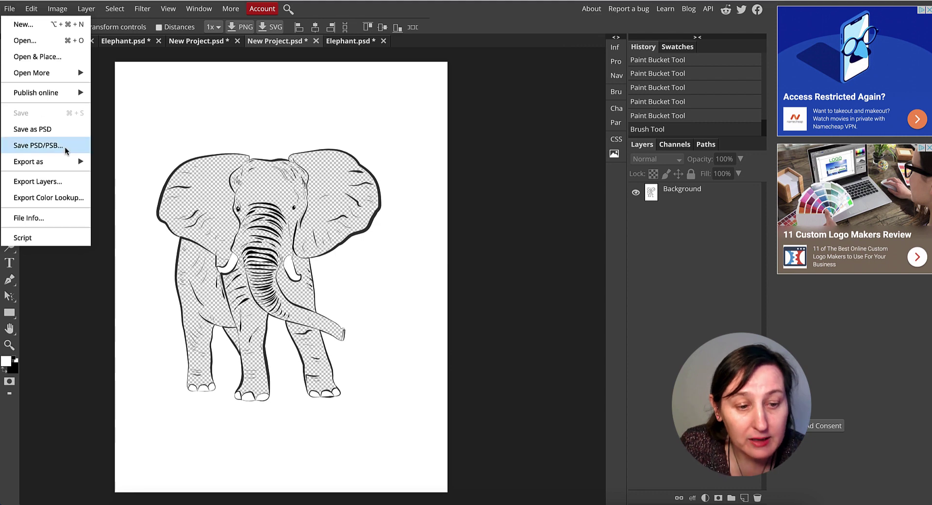
{"action": "mouse_move", "coordinate": [65, 165]}
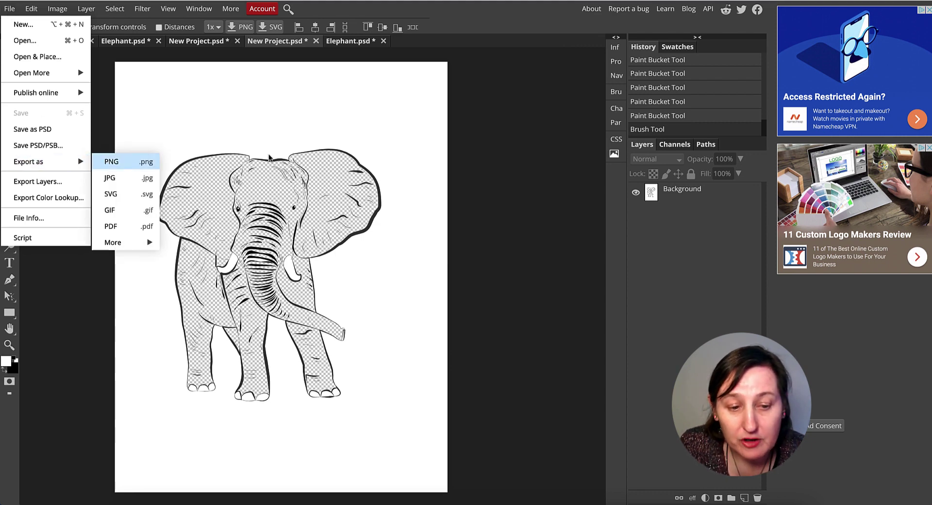
{"action": "key", "text": "Return"}
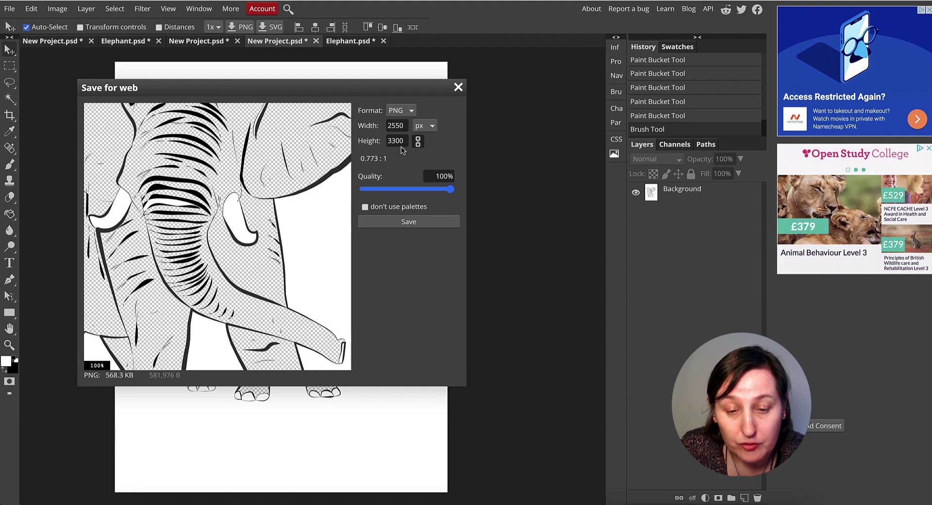
{"action": "left_click", "coordinate": [420, 223]}
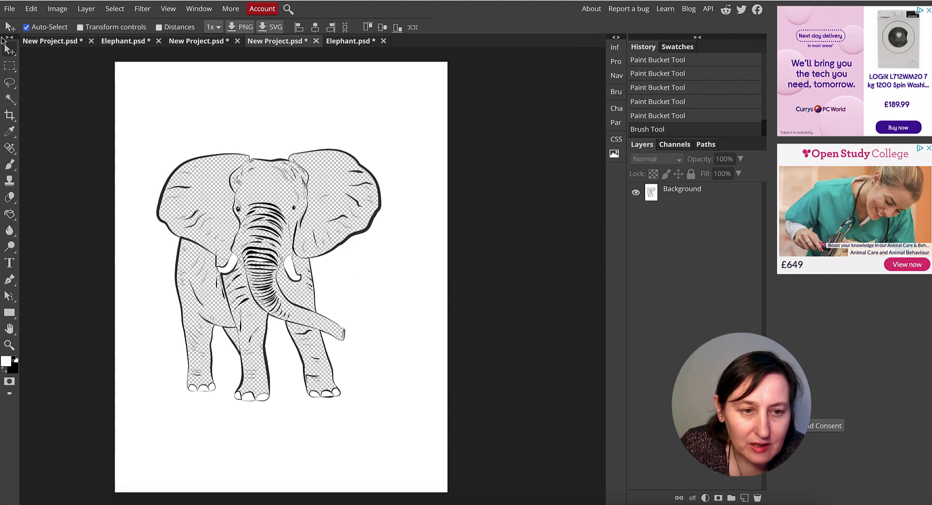
Step: Place the mandala pattern image as layer 6128 and hide the Background layer to view it
{"action": "left_click", "coordinate": [11, 10]}
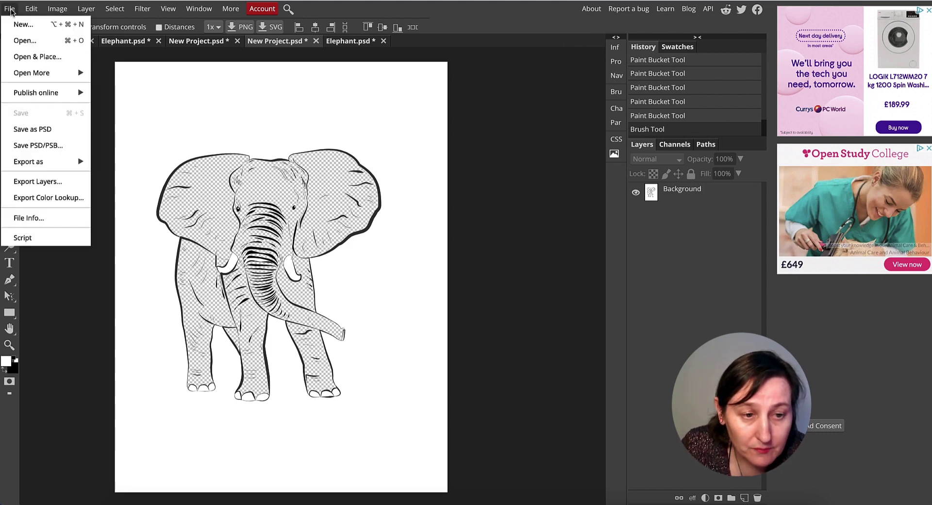
{"action": "left_click", "coordinate": [36, 57]}
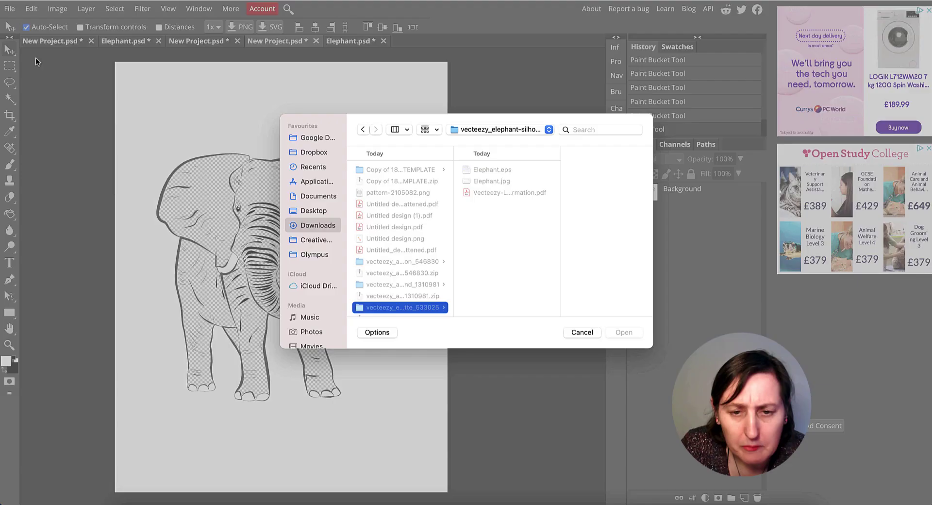
{"action": "double_click", "coordinate": [428, 285]}
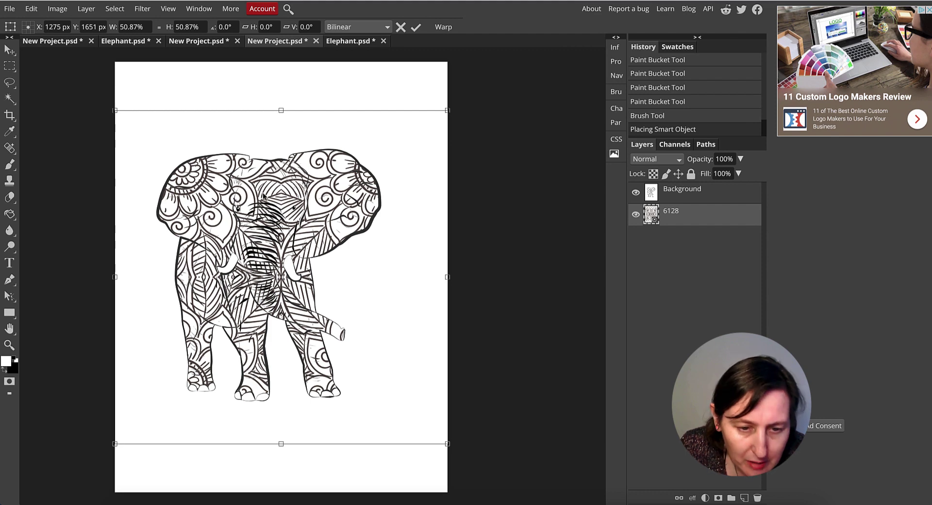
{"action": "key", "text": "Return"}
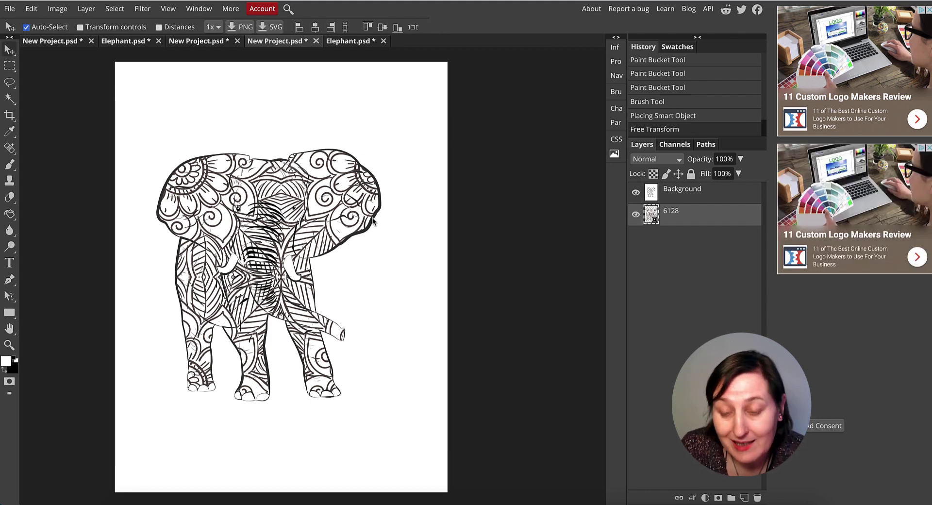
{"action": "left_click", "coordinate": [635, 193]}
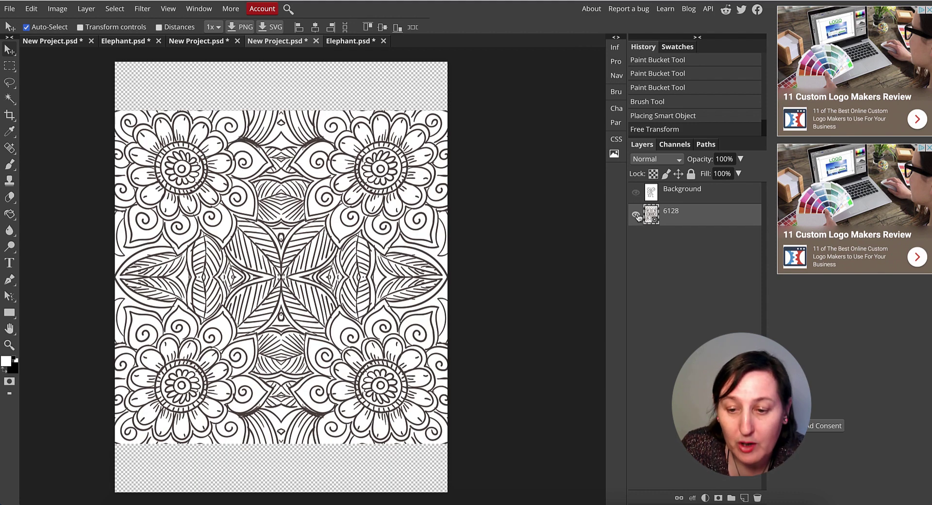
Step: Toggle the 6128 mandala layer's visibility to compare, leaving it hidden
{"action": "left_click", "coordinate": [636, 214]}
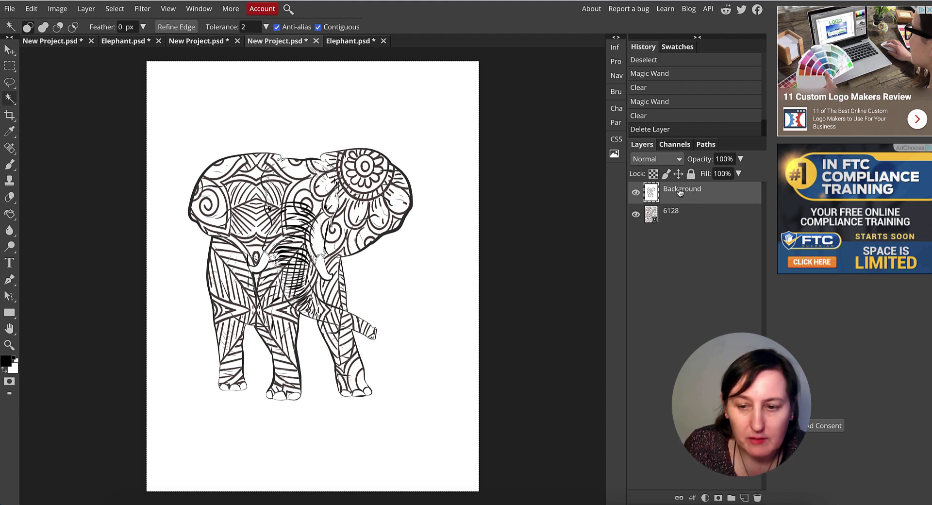
{"action": "left_click", "coordinate": [635, 214]}
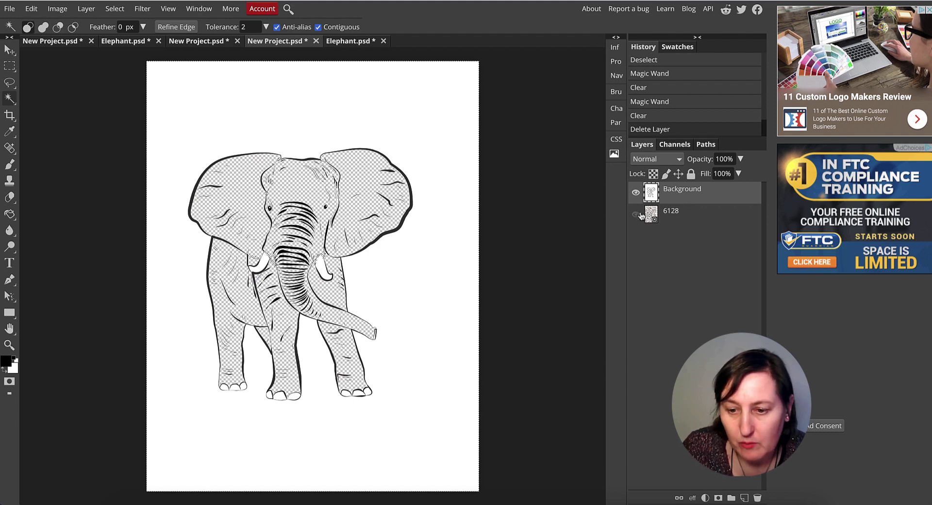
{"action": "left_click", "coordinate": [640, 218]}
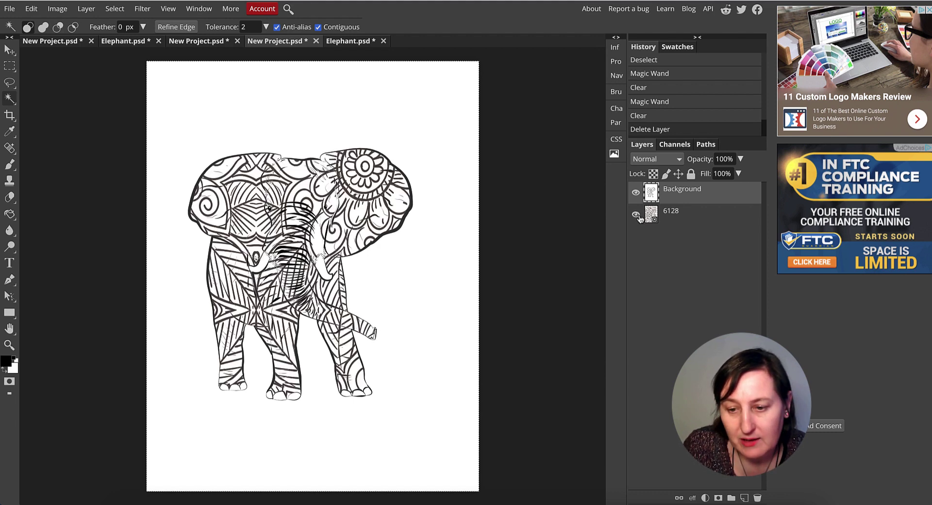
{"action": "left_click", "coordinate": [640, 218]}
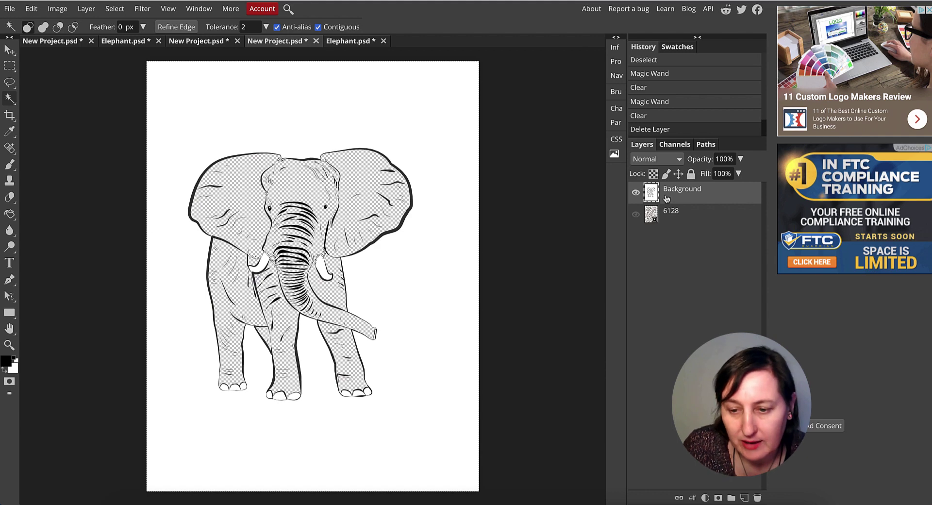
Step: Zoom in, deselect, and brush black over the head-outline gap and down the face outline
{"action": "key", "text": "ctrl+plus"}
{"action": "key", "text": "ctrl+plus"}
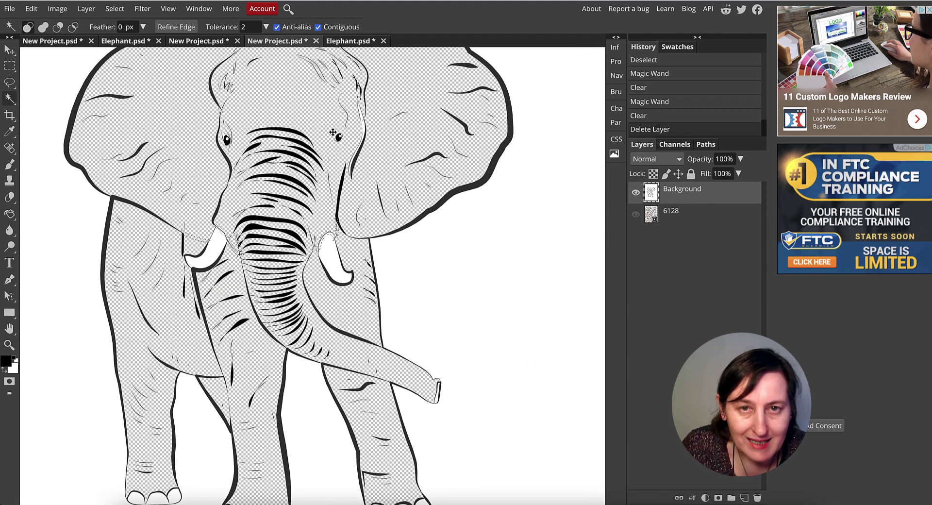
{"action": "scroll", "coordinate": [391, 147], "scroll_direction": "up", "scroll_amount": 3}
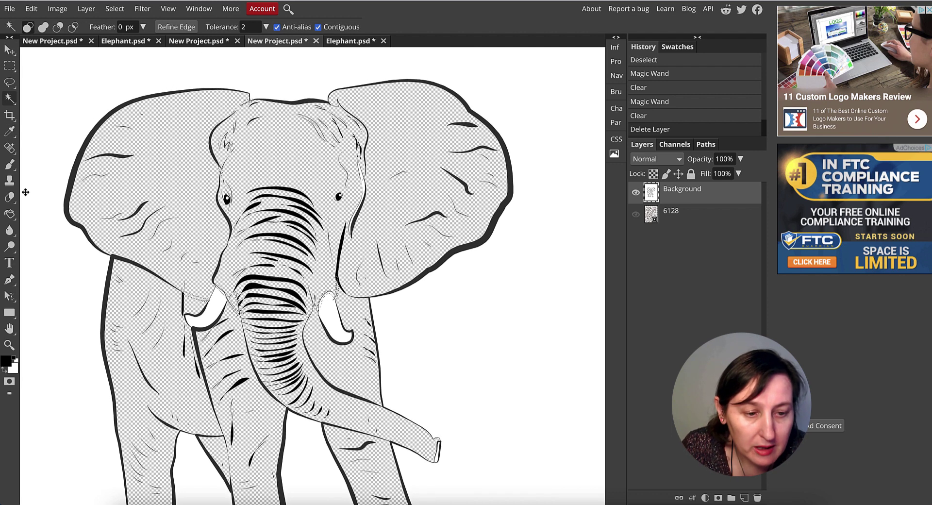
{"action": "left_click", "coordinate": [12, 165]}
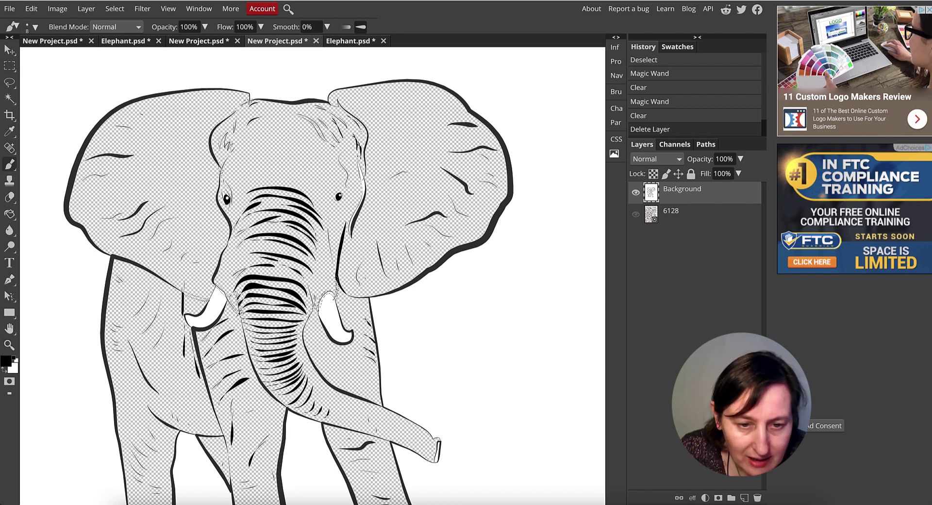
{"action": "key", "text": "ctrl+d"}
{"action": "left_click_drag", "start_coordinate": [216, 127], "coordinate": [253, 100]}
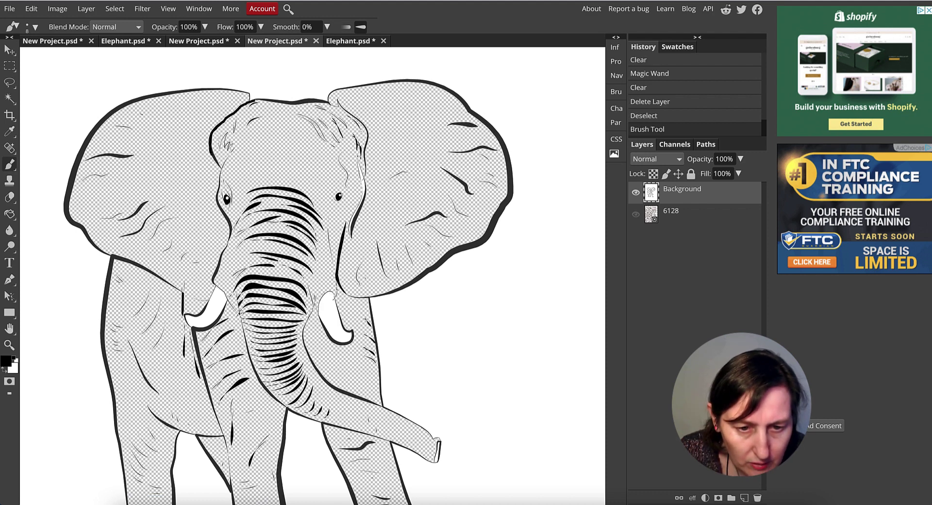
{"action": "left_click_drag", "start_coordinate": [218, 158], "coordinate": [224, 203]}
{"action": "left_click_drag", "start_coordinate": [224, 204], "coordinate": [231, 250]}
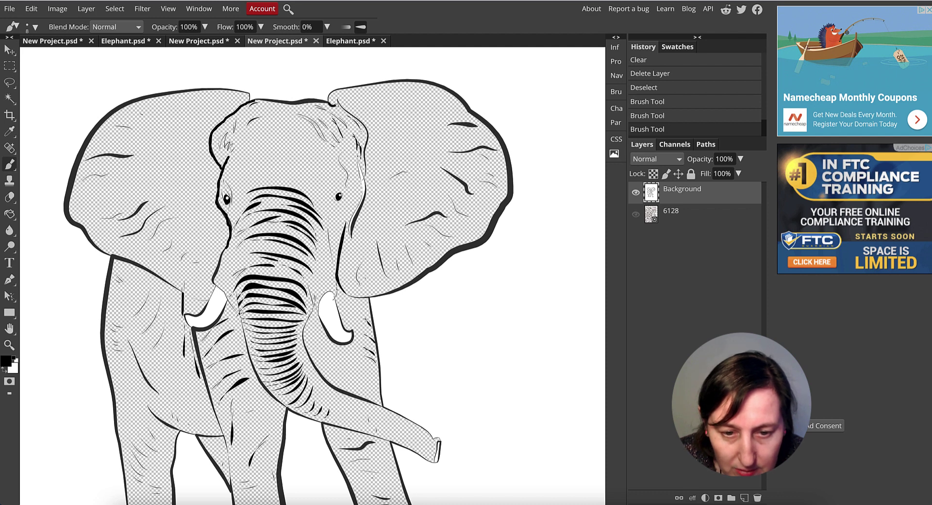
Step: Add small black touch-ups along the head and tusks, undoing then redoing several strokes
{"action": "left_click_drag", "start_coordinate": [359, 125], "coordinate": [364, 136]}
{"action": "key", "text": "ctrl+z"}
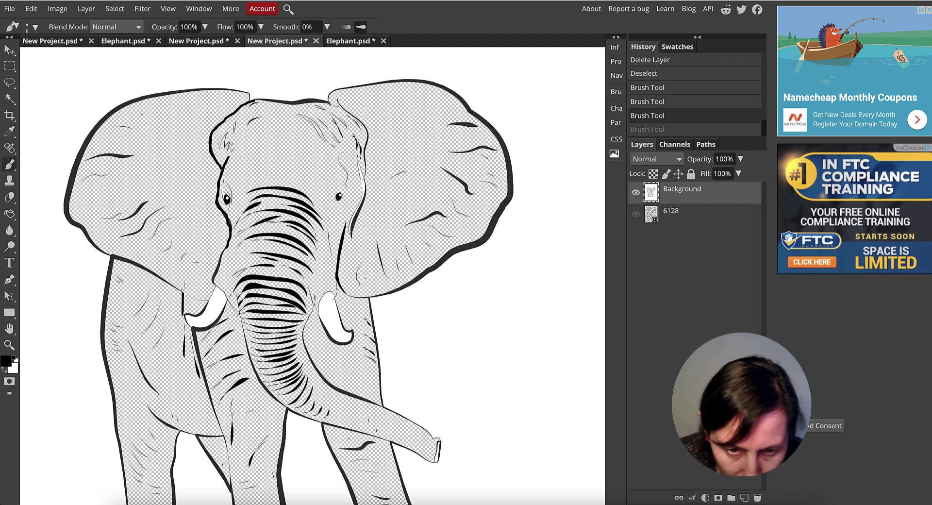
{"action": "left_click_drag", "start_coordinate": [330, 103], "coordinate": [335, 106]}
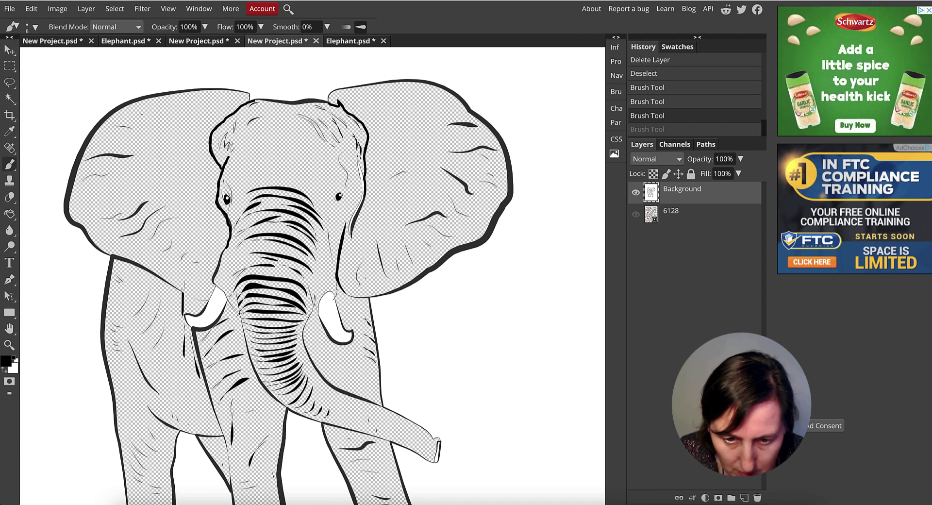
{"action": "key", "text": "ctrl+shift+z"}
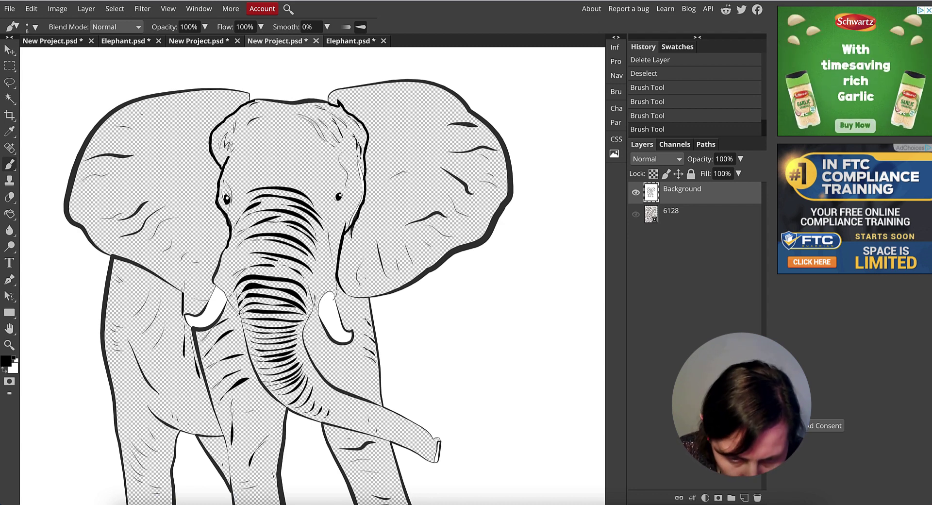
{"action": "key", "text": "ctrl+shift+z"}
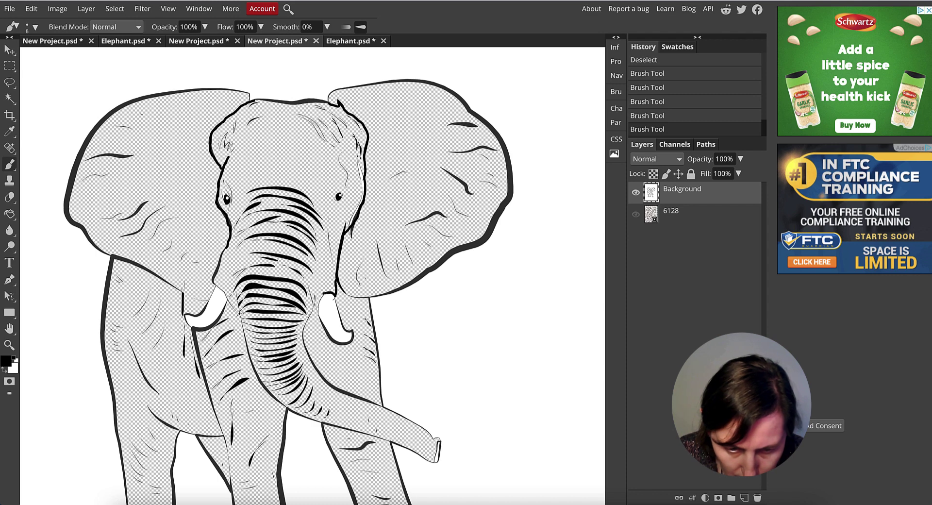
{"action": "key", "text": "ctrl+shift+z"}
{"action": "key", "text": "ctrl+shift+z"}
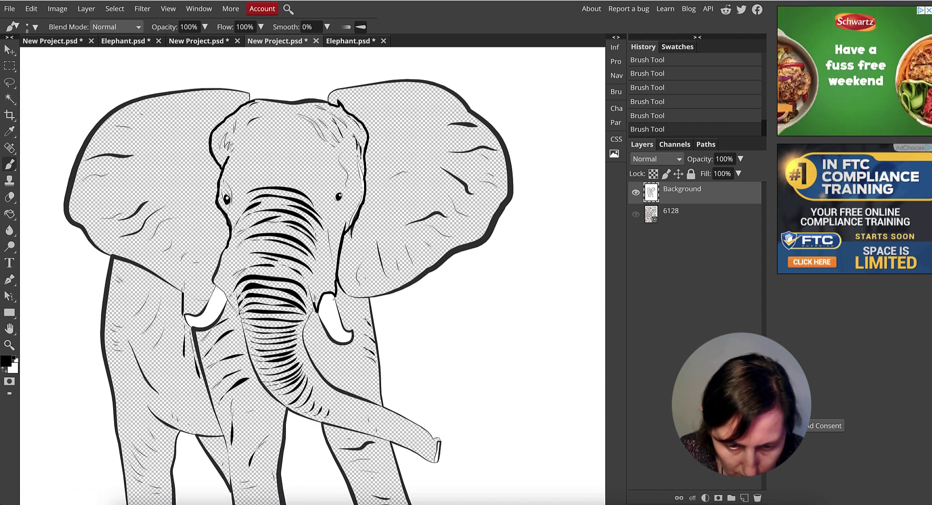
{"action": "key", "text": "ctrl+shift+z"}
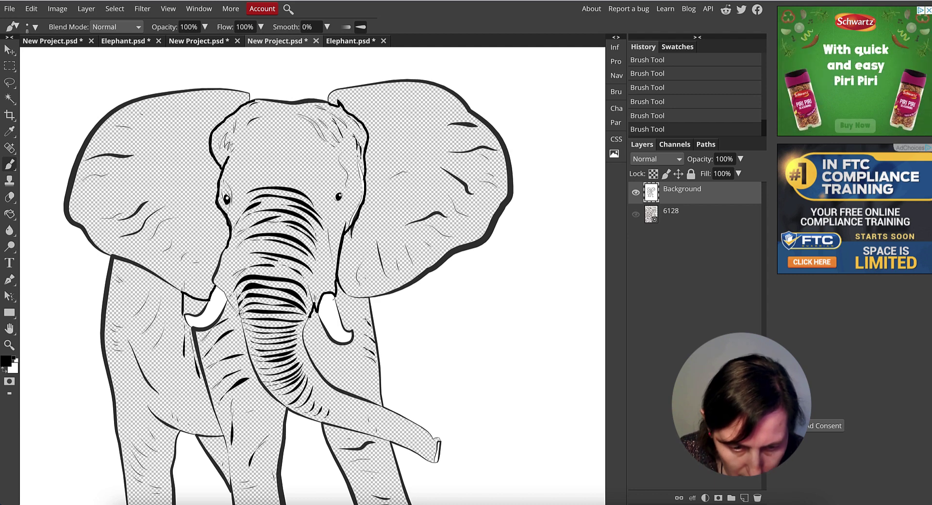
{"action": "key", "text": "ctrl+shift+z"}
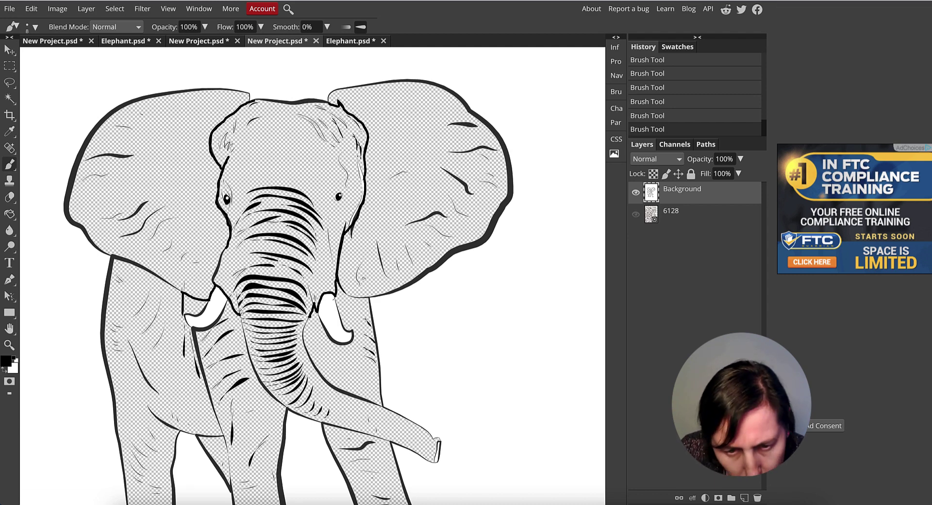
Step: Toggle layer 6128 on and off to compare, then undo and redo the eye-ring brush strokes
{"action": "left_click", "coordinate": [636, 214]}
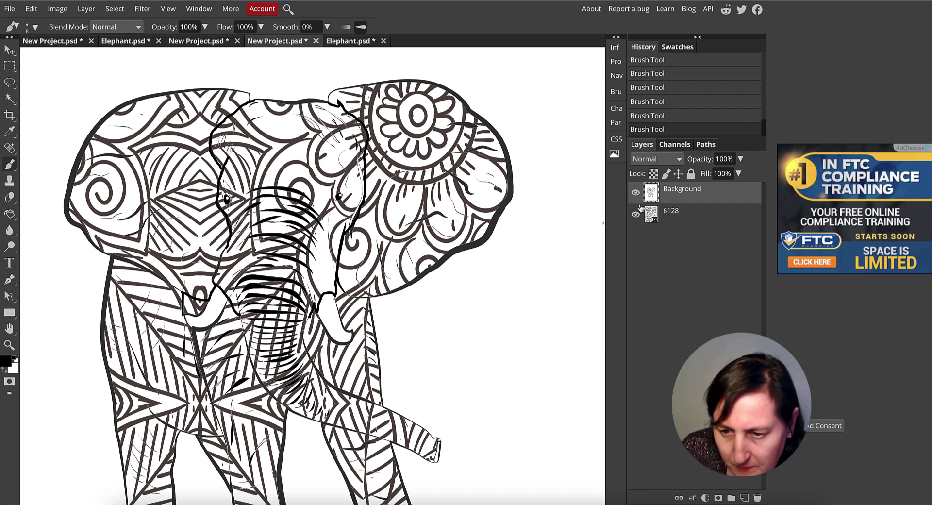
{"action": "left_click", "coordinate": [636, 214]}
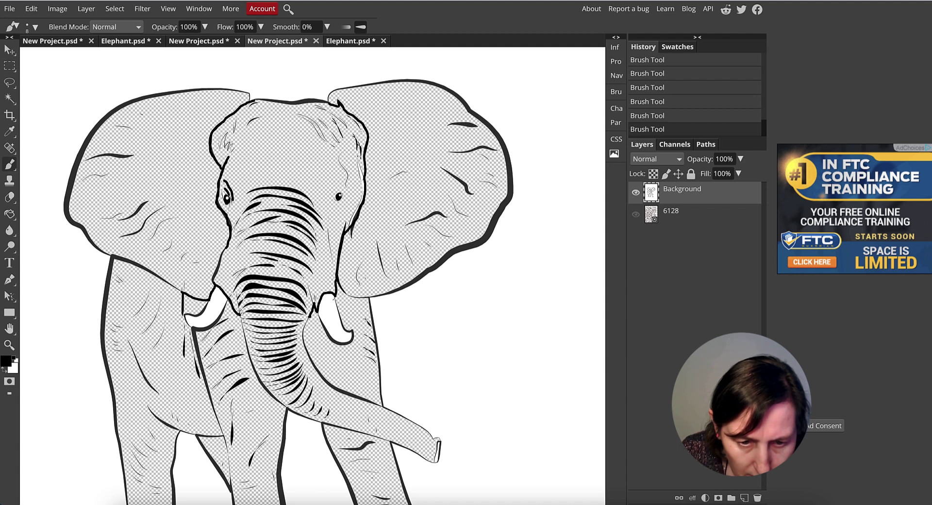
{"action": "key", "text": "ctrl+z"}
{"action": "key", "text": "ctrl+z"}
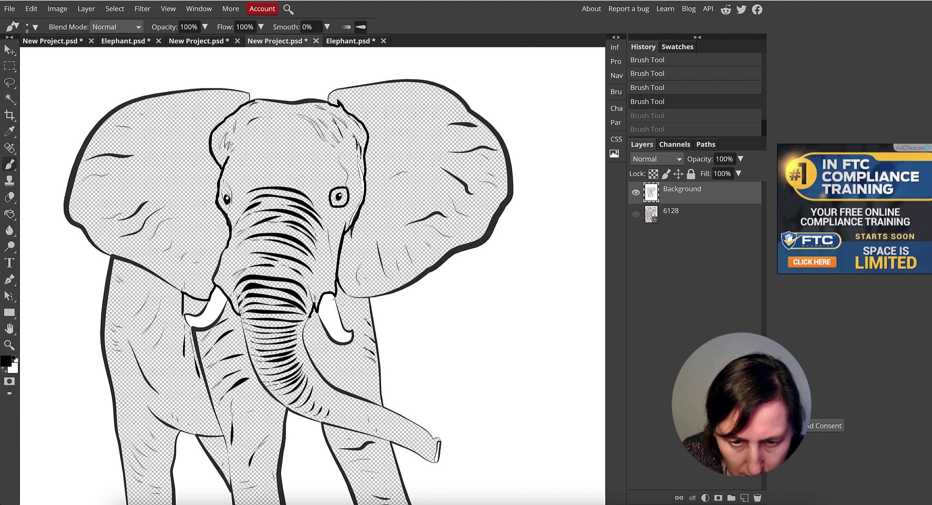
{"action": "key", "text": "ctrl+shift+z"}
{"action": "key", "text": "ctrl+shift+z"}
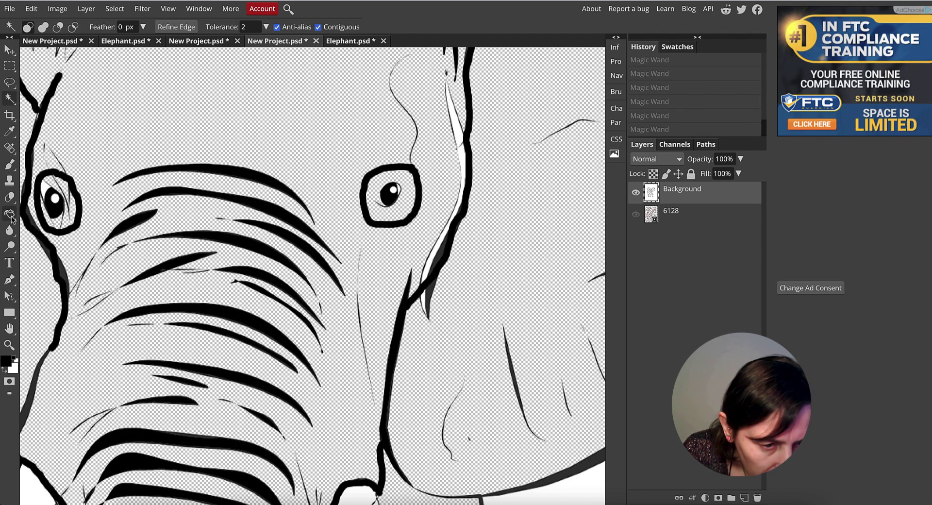
Step: Brush white over the dark lines inside the left and right eye rings
{"action": "left_click", "coordinate": [10, 165]}
{"action": "key", "text": "x"}
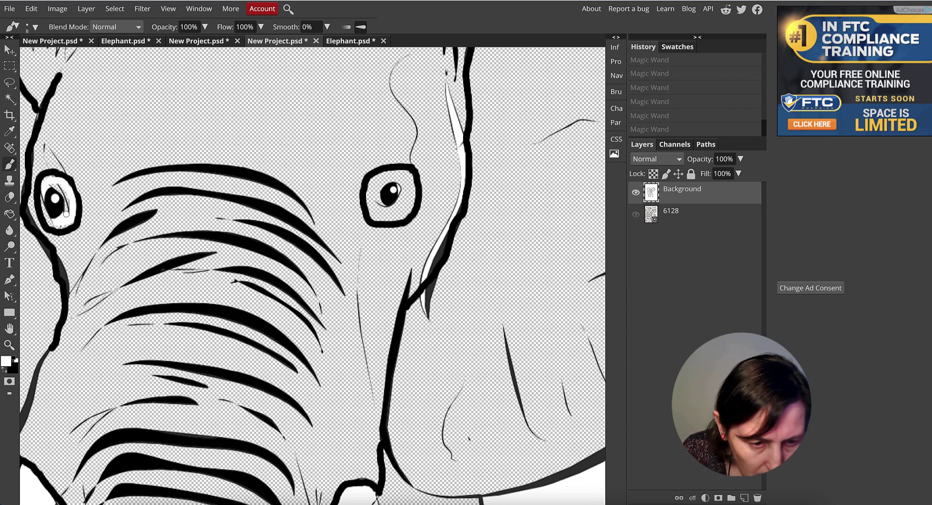
{"action": "left_click_drag", "start_coordinate": [68, 200], "coordinate": [62, 190]}
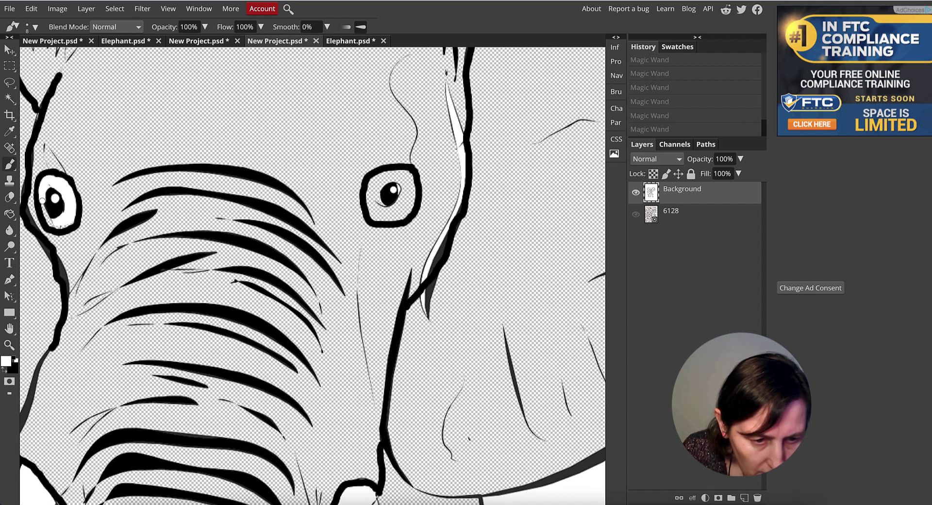
{"action": "mouse_move", "coordinate": [43, 200]}
{"action": "left_mouse_down"}
{"action": "mouse_move", "coordinate": [44, 215]}
{"action": "mouse_move", "coordinate": [72, 224]}
{"action": "mouse_move", "coordinate": [48, 223]}
{"action": "left_mouse_up"}
{"action": "mouse_move", "coordinate": [412, 176]}
{"action": "left_mouse_down"}
{"action": "mouse_move", "coordinate": [379, 175]}
{"action": "mouse_move", "coordinate": [370, 210]}
{"action": "mouse_move", "coordinate": [404, 218]}
{"action": "mouse_move", "coordinate": [412, 187]}
{"action": "mouse_move", "coordinate": [398, 179]}
{"action": "mouse_move", "coordinate": [374, 199]}
{"action": "mouse_move", "coordinate": [396, 214]}
{"action": "mouse_move", "coordinate": [405, 182]}
{"action": "mouse_move", "coordinate": [383, 209]}
{"action": "mouse_move", "coordinate": [401, 211]}
{"action": "mouse_move", "coordinate": [396, 176]}
{"action": "mouse_move", "coordinate": [343, 170]}
{"action": "left_mouse_up"}
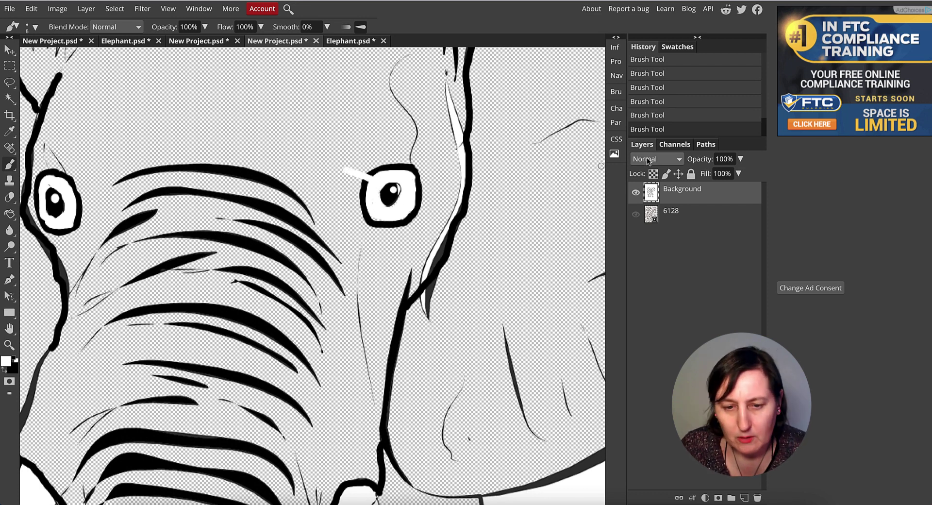
Step: Make the 6128 swirl layer visible and zoom out to see nearly the whole elephant
{"action": "left_click", "coordinate": [635, 214]}
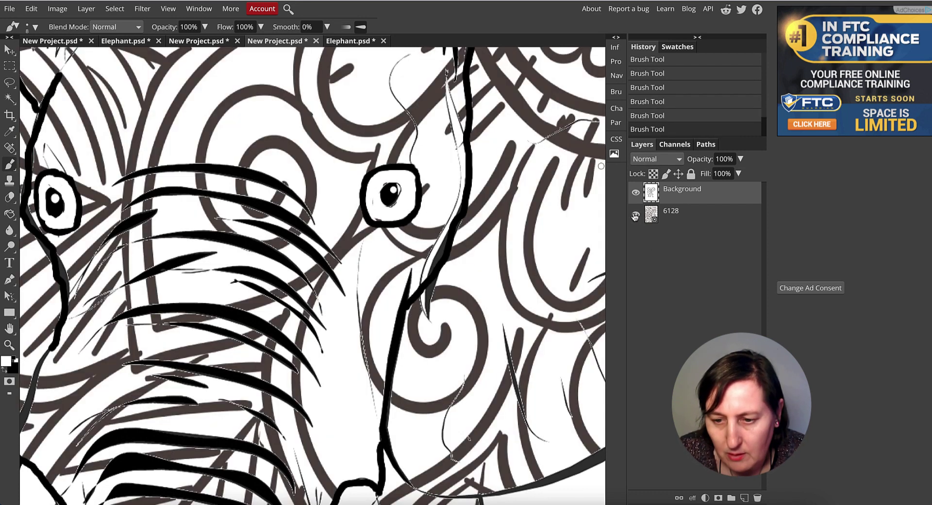
{"action": "scroll", "coordinate": [524, 169], "scroll_direction": "up", "scroll_amount": 3}
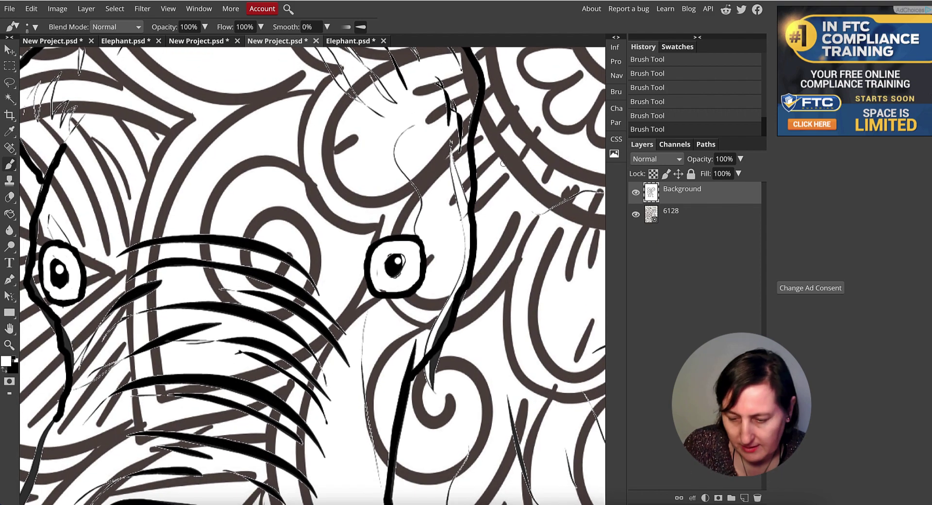
{"action": "scroll", "coordinate": [503, 164], "scroll_direction": "down", "scroll_amount": 5}
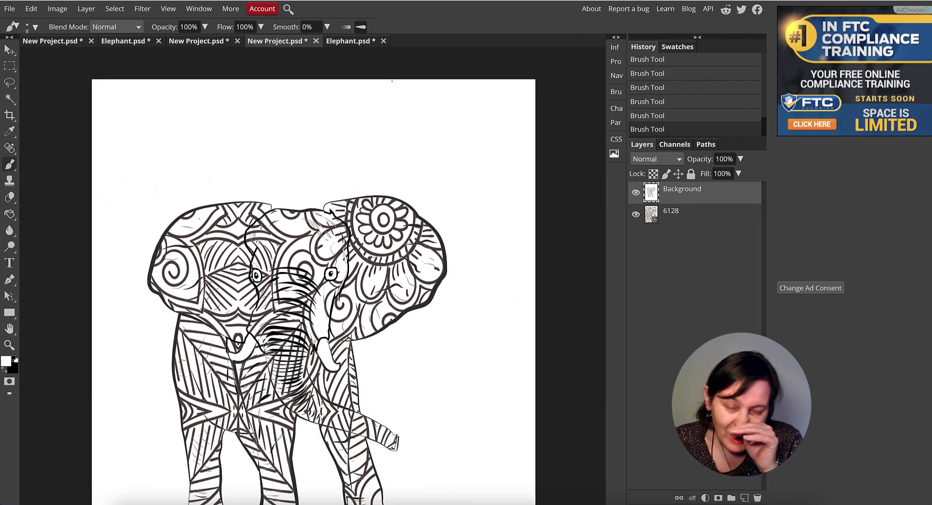
{"action": "scroll", "coordinate": [426, 80], "scroll_direction": "down", "scroll_amount": 4}
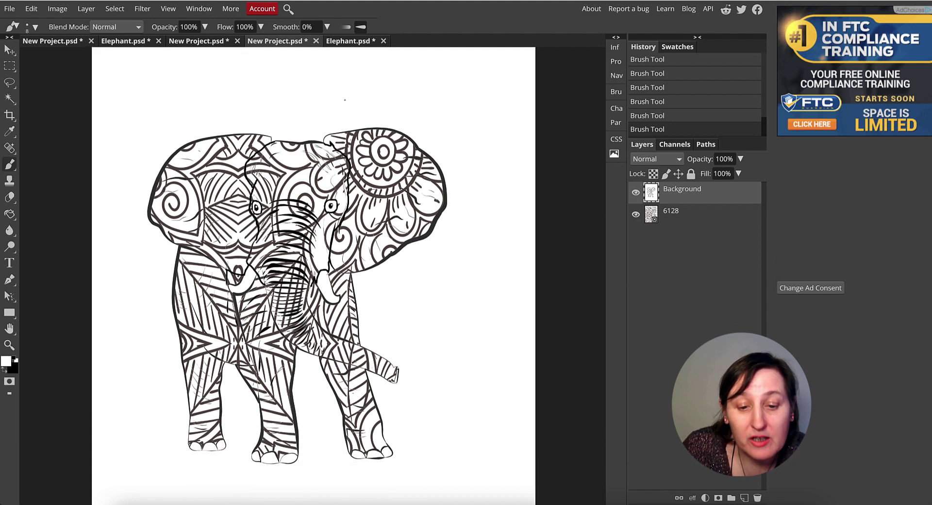
{"action": "scroll", "coordinate": [345, 99], "scroll_direction": "down", "scroll_amount": 1}
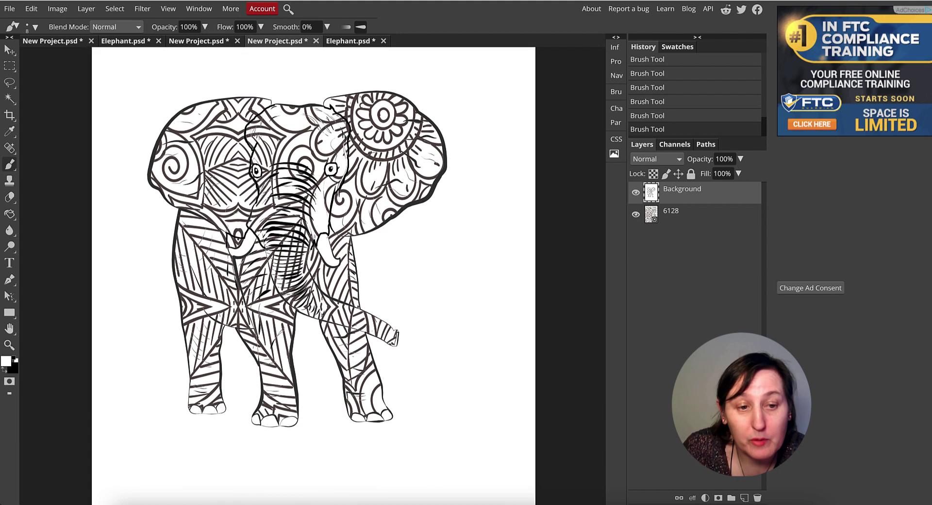
Step: Look at File > Export as, then dismiss the menu with Esc
{"action": "left_click", "coordinate": [9, 8]}
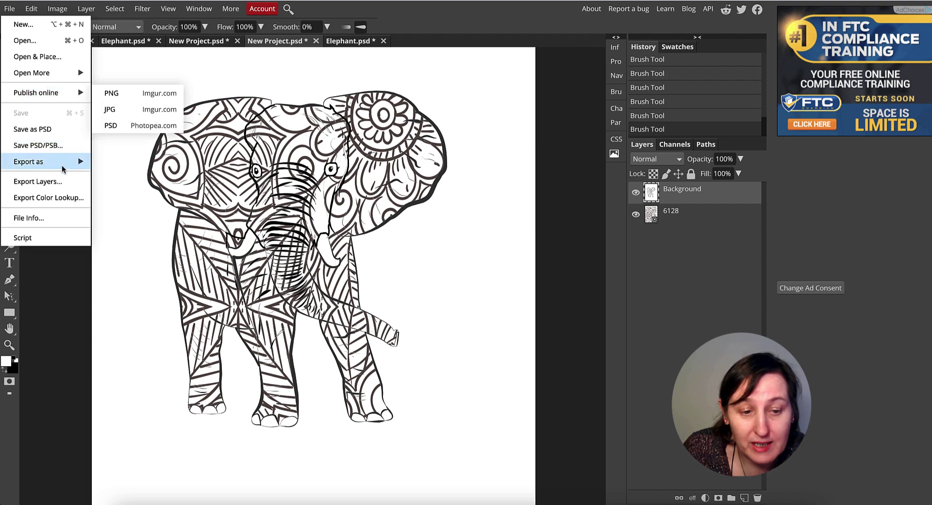
{"action": "mouse_move", "coordinate": [62, 163]}
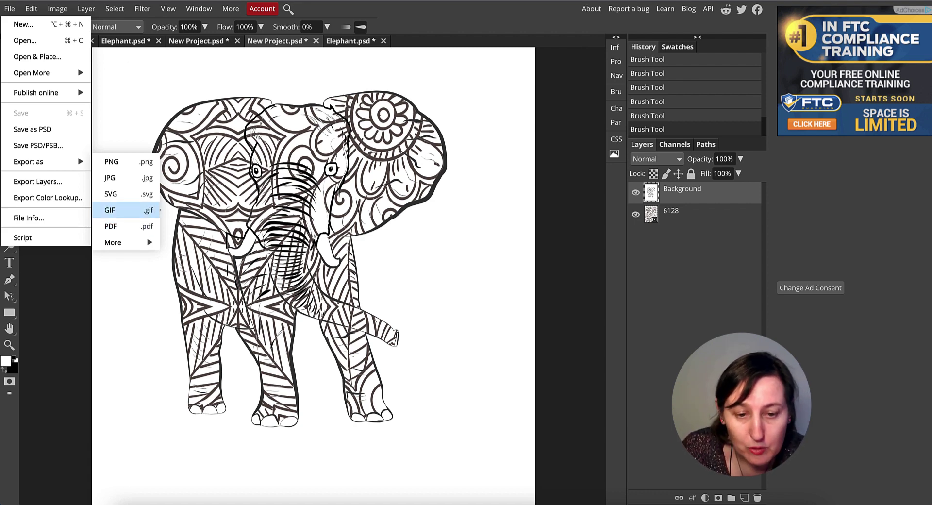
{"action": "key", "text": "Escape"}
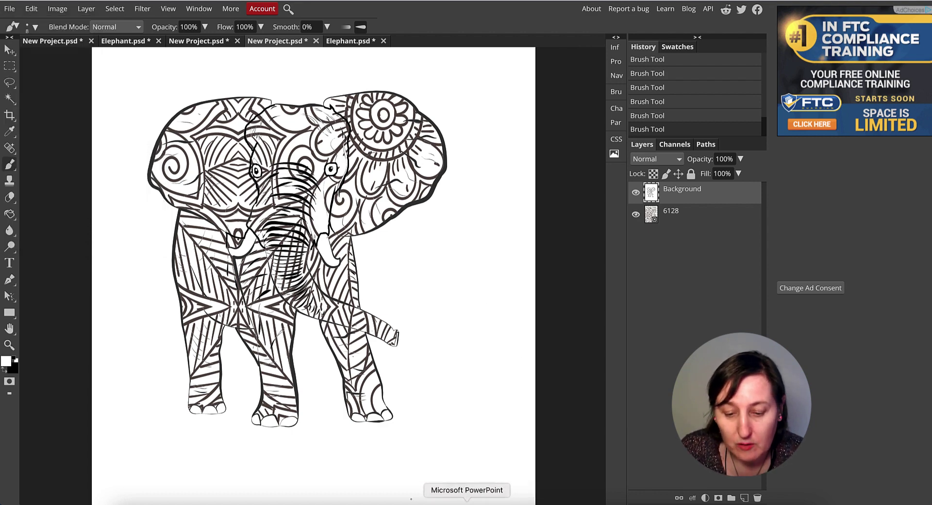
Step: Enlarge the PowerPoint window, delete the title and subtitle placeholders, and drag the guides away
{"action": "left_click", "coordinate": [464, 485]}
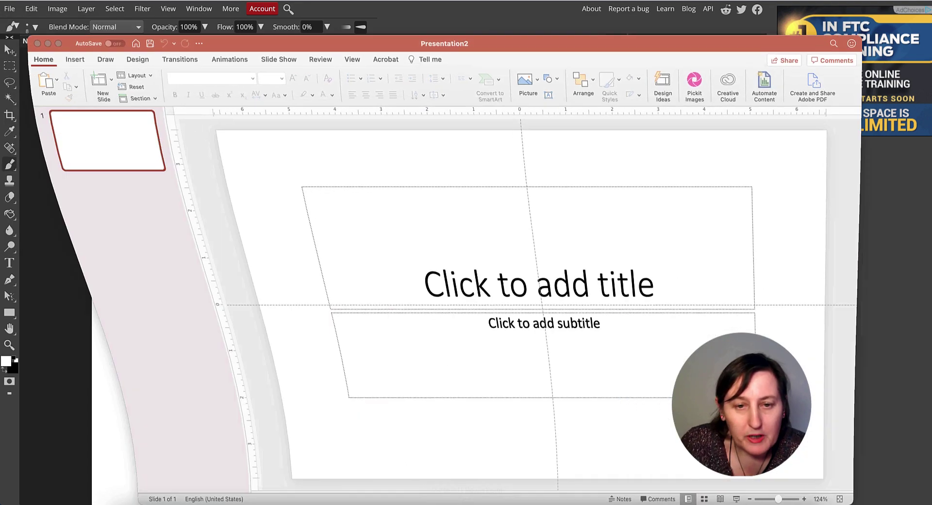
{"action": "left_click_drag", "start_coordinate": [270, 44], "coordinate": [248, 12]}
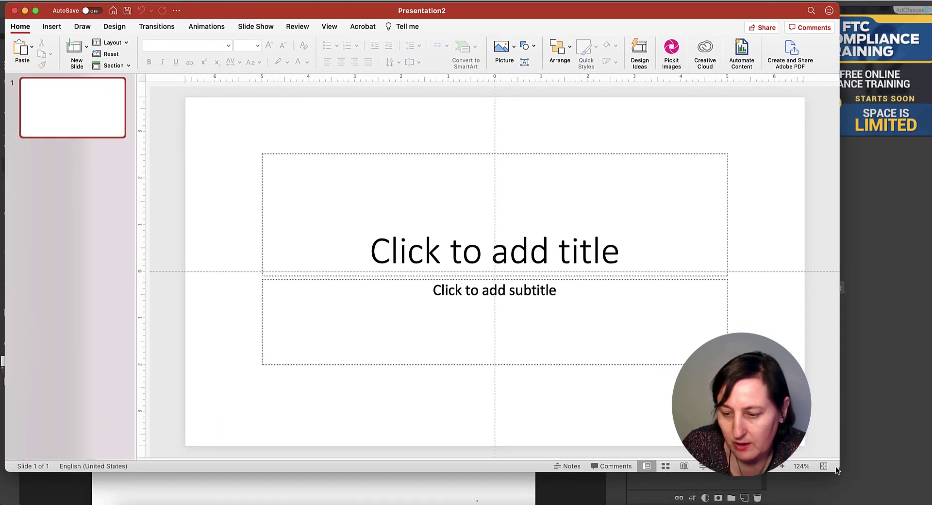
{"action": "left_click_drag", "start_coordinate": [835, 467], "coordinate": [922, 496]}
{"action": "left_click_drag", "start_coordinate": [246, 140], "coordinate": [836, 405]}
{"action": "key", "text": "Delete"}
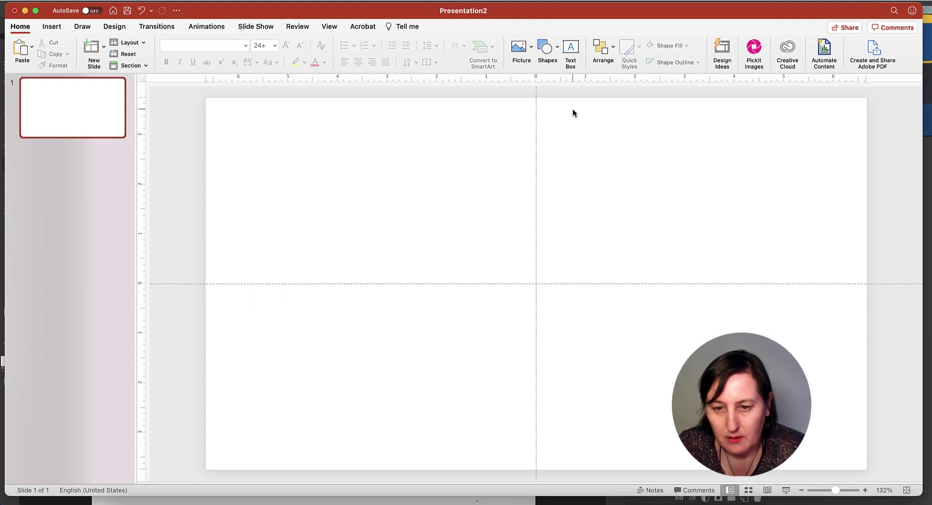
{"action": "left_click_drag", "start_coordinate": [536, 88], "coordinate": [229, 161]}
{"action": "left_click_drag", "start_coordinate": [542, 283], "coordinate": [585, 493]}
Step: Set the slide size to 8.5 × 11 in through Page Setup and scale the slide to fit
{"action": "left_click", "coordinate": [114, 26]}
{"action": "left_click", "coordinate": [833, 50]}
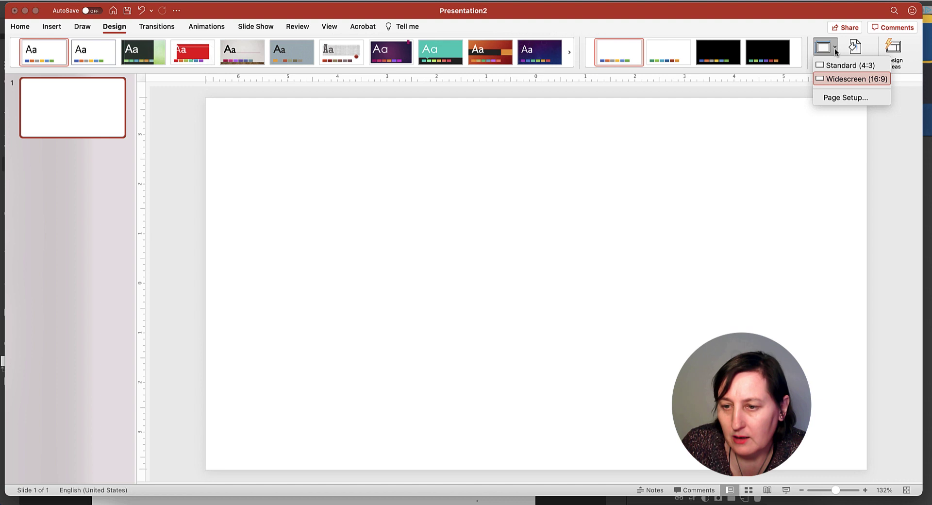
{"action": "left_click", "coordinate": [846, 98]}
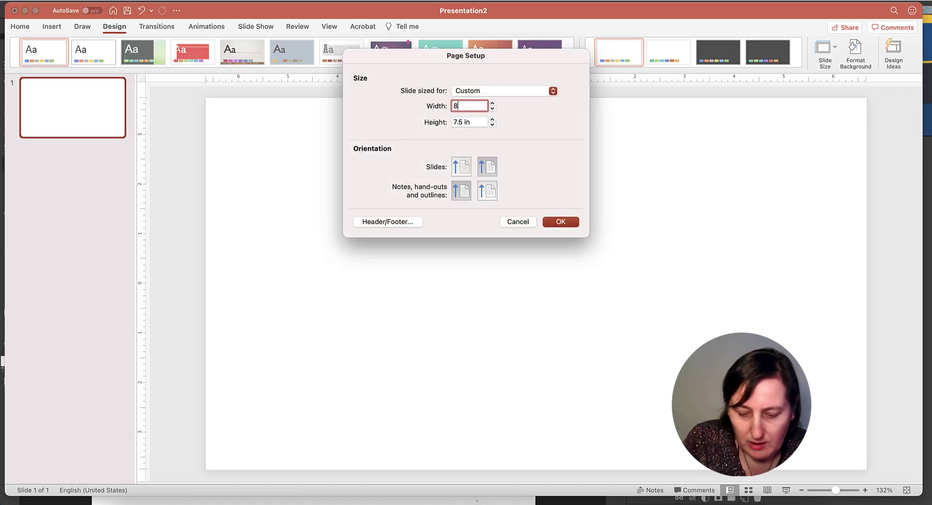
{"action": "type", "text": ".5"}
{"action": "key", "text": "Tab"}
{"action": "key", "text": "shift+Tab"}
{"action": "key", "text": "Tab"}
{"action": "type", "text": "11"}
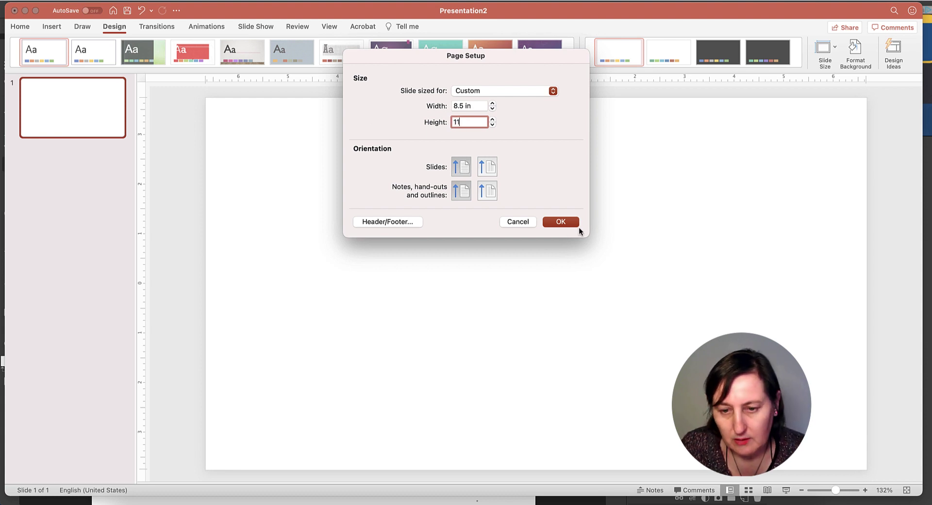
{"action": "left_click", "coordinate": [574, 222]}
{"action": "left_click", "coordinate": [464, 165]}
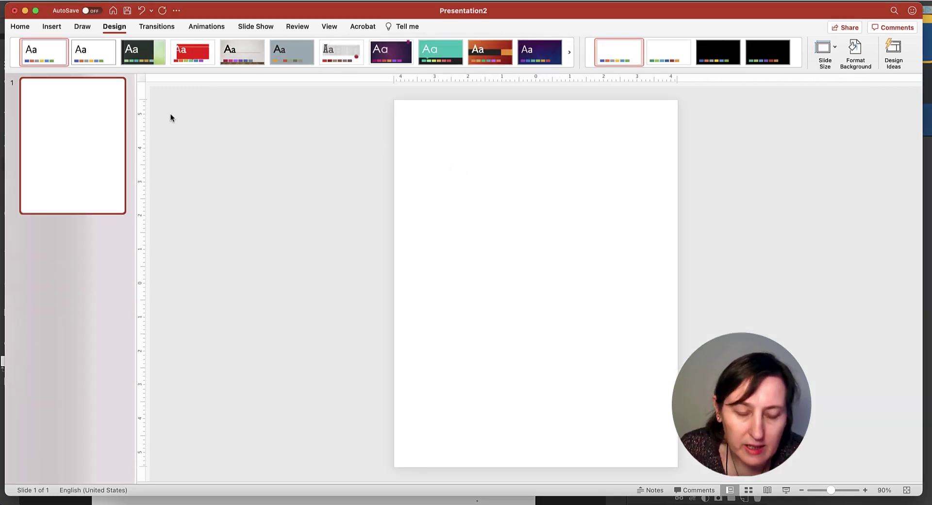
Step: Insert New Project.png from Downloads and nudge it left to fill the portrait slide
{"action": "left_click", "coordinate": [52, 28]}
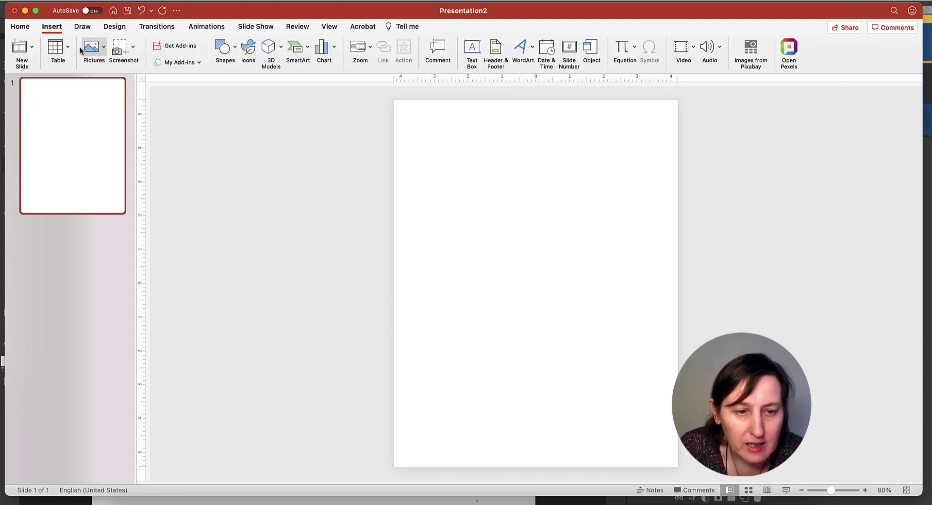
{"action": "left_click", "coordinate": [103, 49]}
{"action": "left_click", "coordinate": [130, 75]}
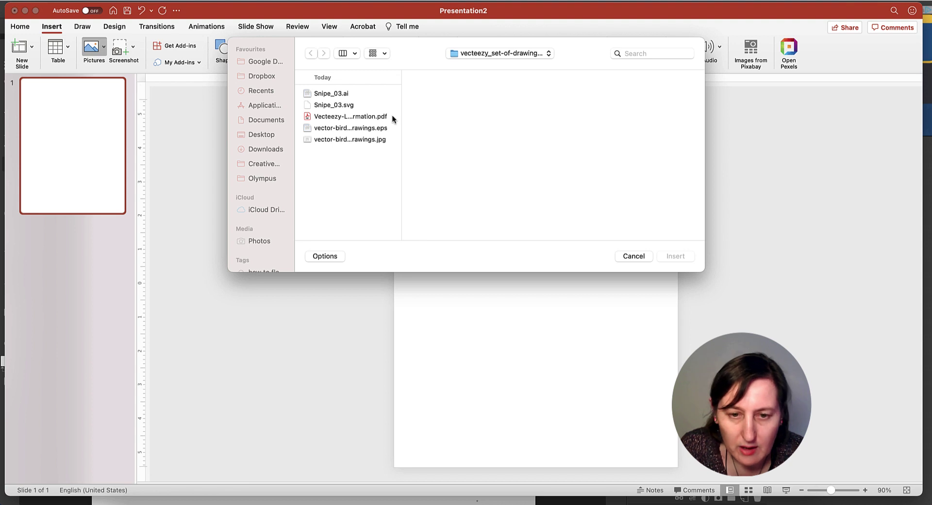
{"action": "left_click", "coordinate": [269, 150]}
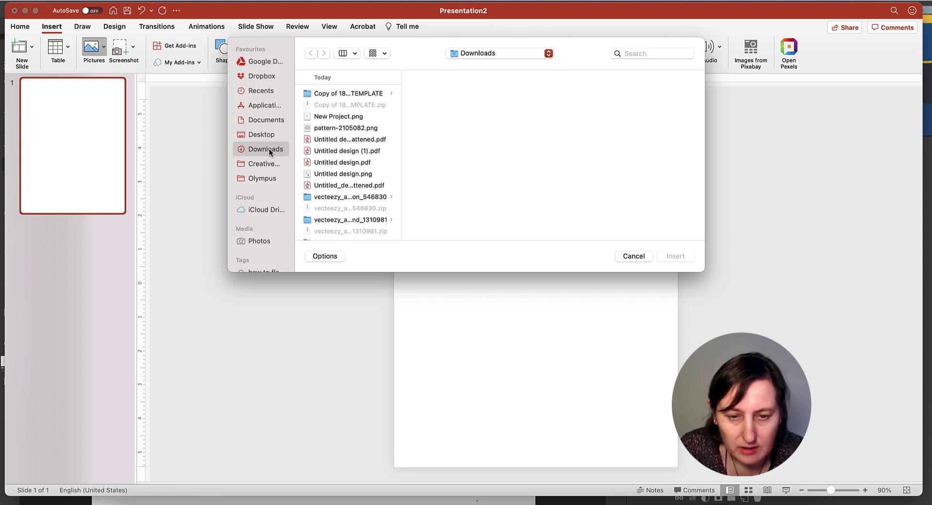
{"action": "left_click", "coordinate": [352, 117]}
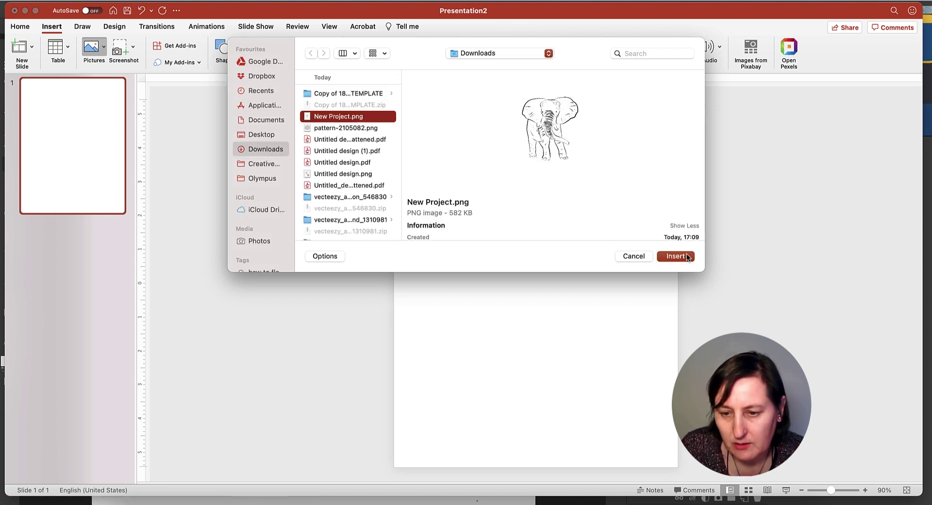
{"action": "left_click", "coordinate": [675, 256]}
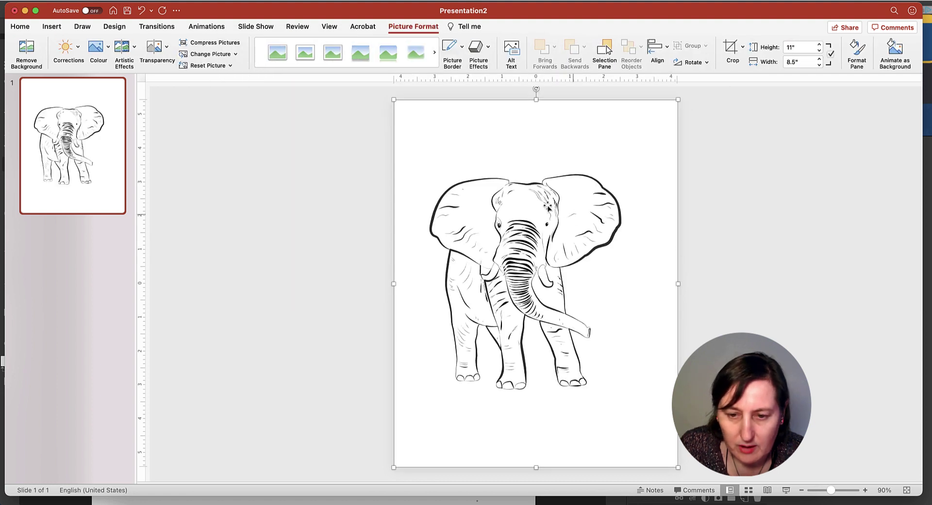
{"action": "left_click_drag", "start_coordinate": [538, 203], "coordinate": [549, 196]}
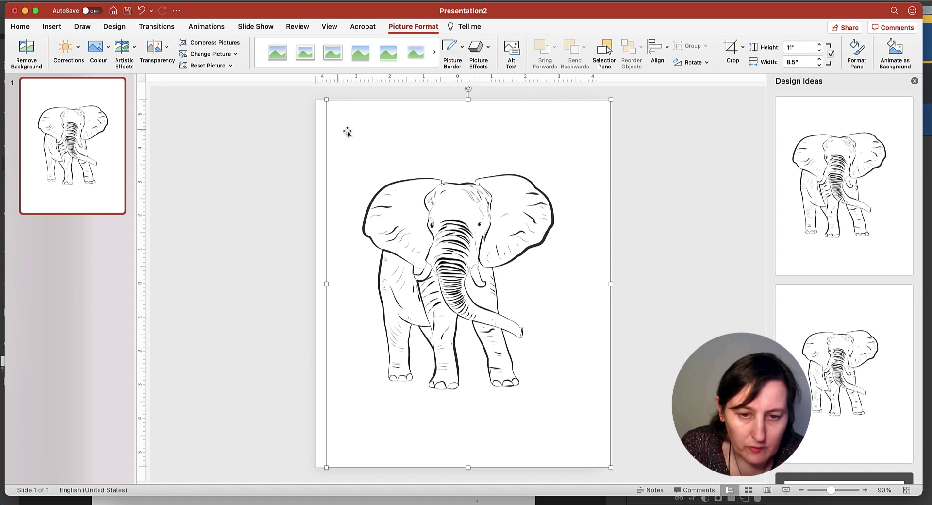
{"action": "mouse_move", "coordinate": [390, 131]}
{"action": "left_mouse_down"}
{"action": "mouse_move", "coordinate": [372, 131]}
{"action": "mouse_move", "coordinate": [383, 130]}
{"action": "left_mouse_up"}
{"action": "left_click", "coordinate": [61, 29]}
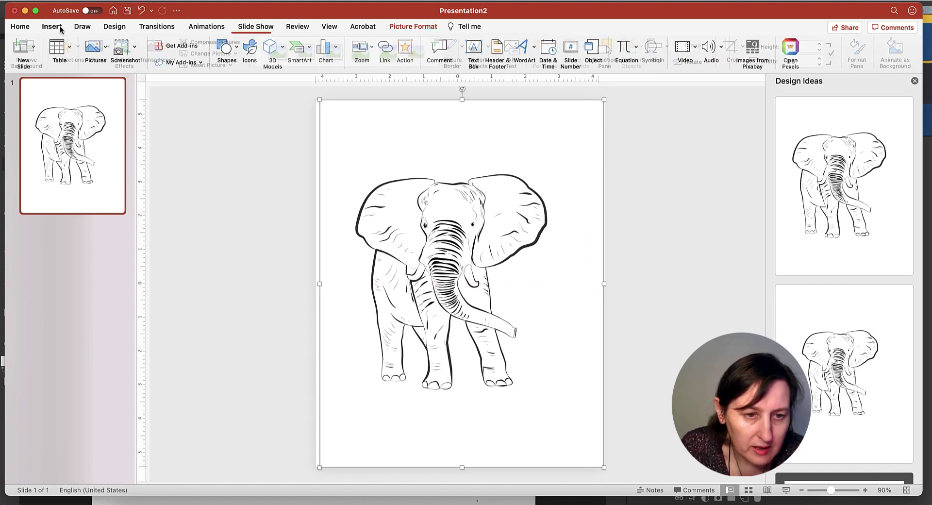
Step: Insert pattern-2105082.png and use Send Backward to place it behind the elephant
{"action": "left_click", "coordinate": [104, 48]}
{"action": "left_click", "coordinate": [125, 79]}
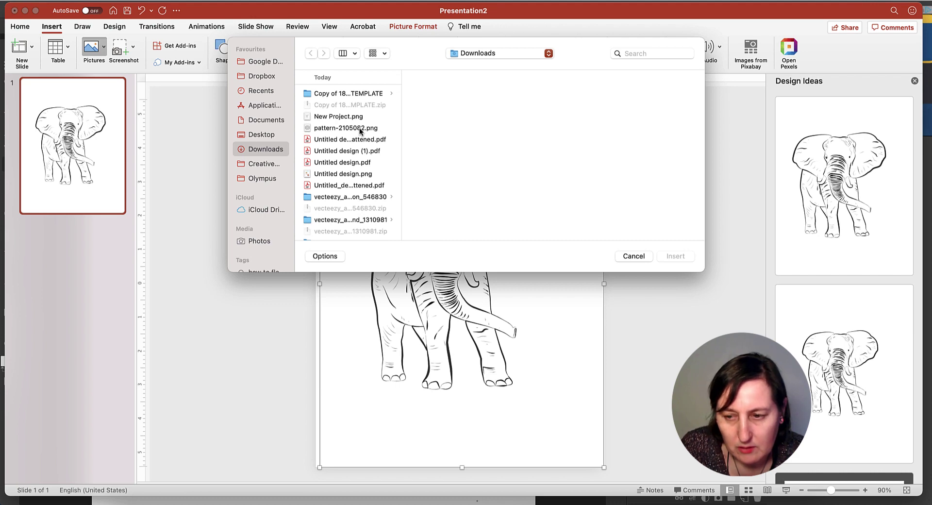
{"action": "left_click", "coordinate": [359, 128]}
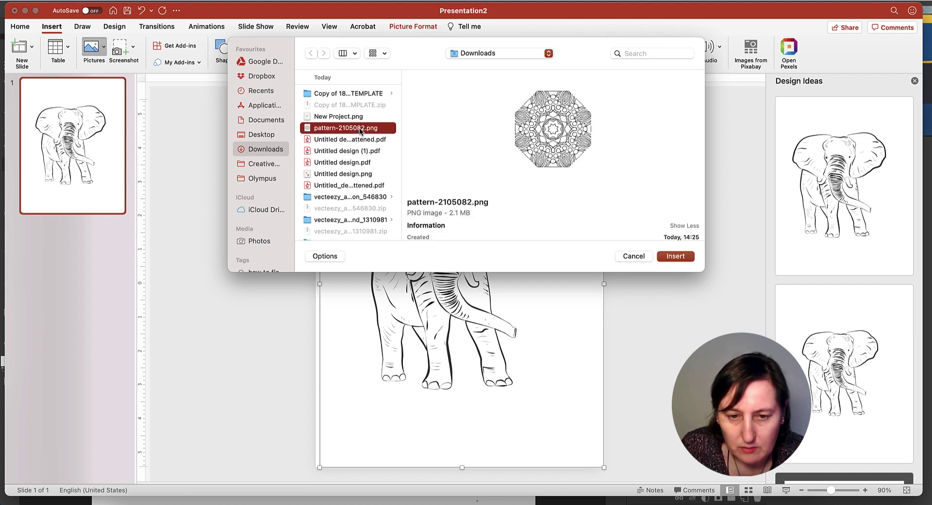
{"action": "left_click", "coordinate": [672, 255]}
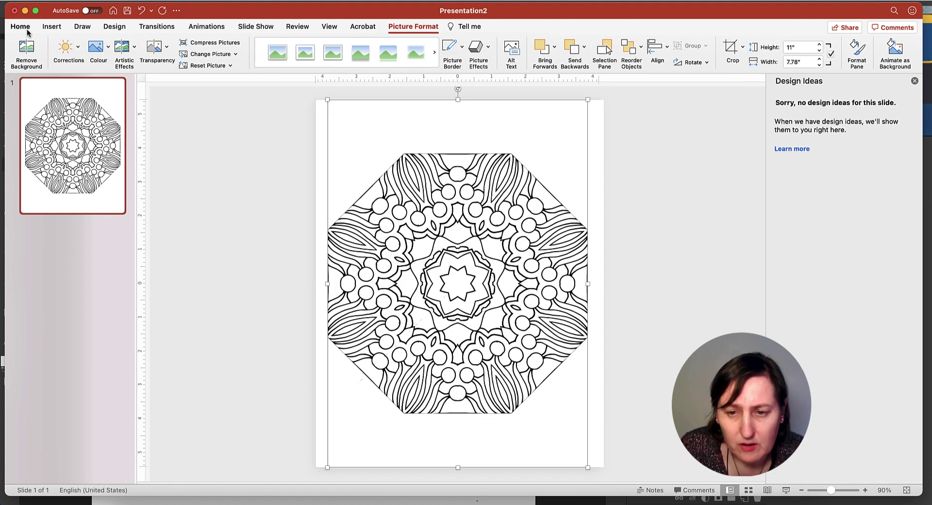
{"action": "left_click", "coordinate": [586, 48]}
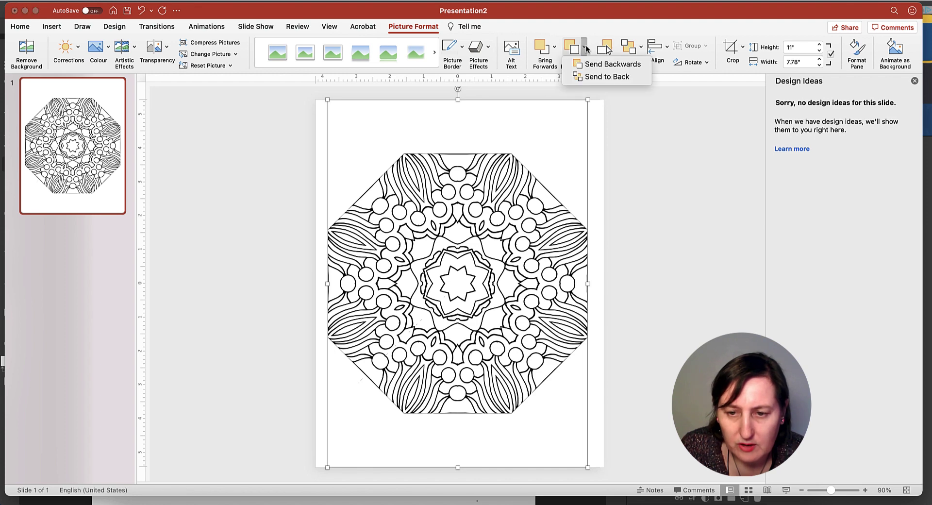
{"action": "left_click", "coordinate": [603, 64]}
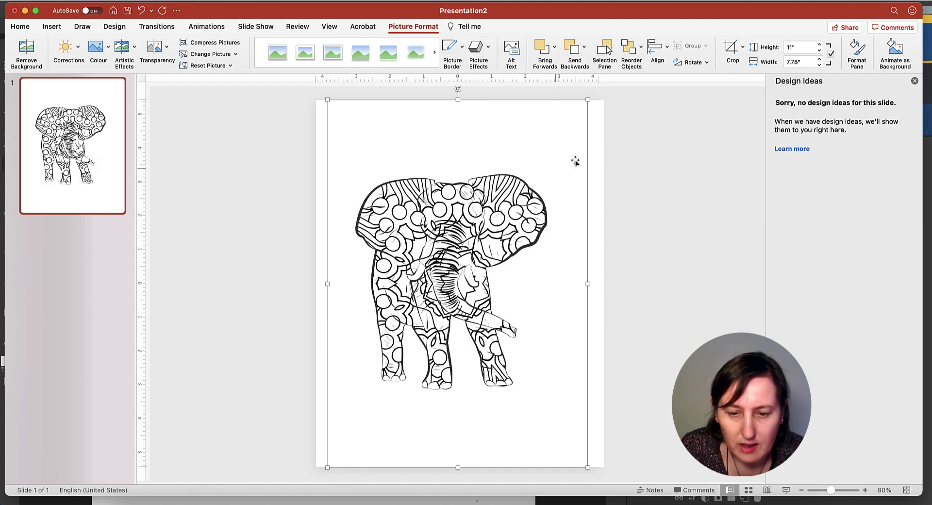